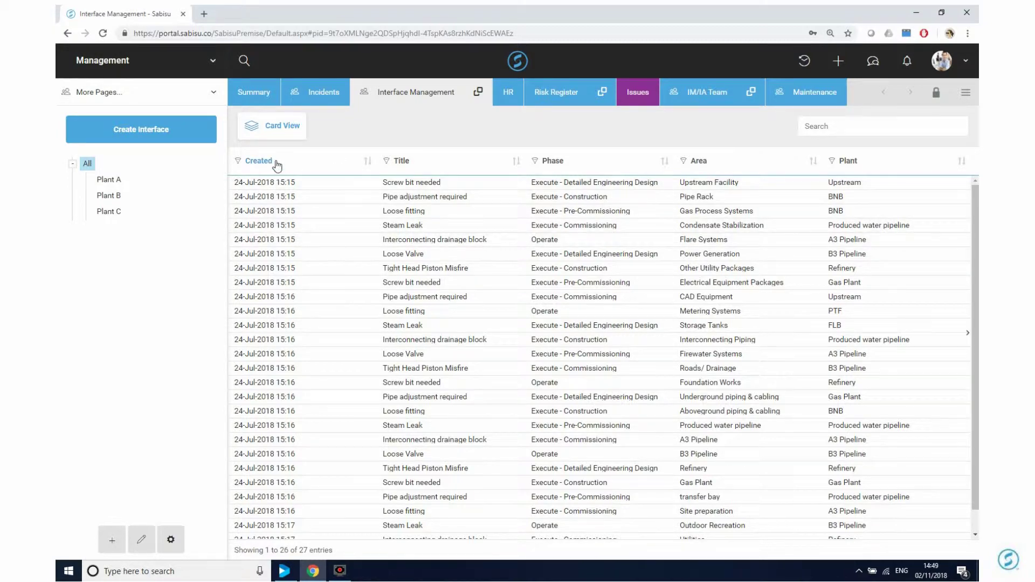
# View the interfaces as cards grouped by Package and again by Phase, and return to the table view
pyautogui.click(274, 125)
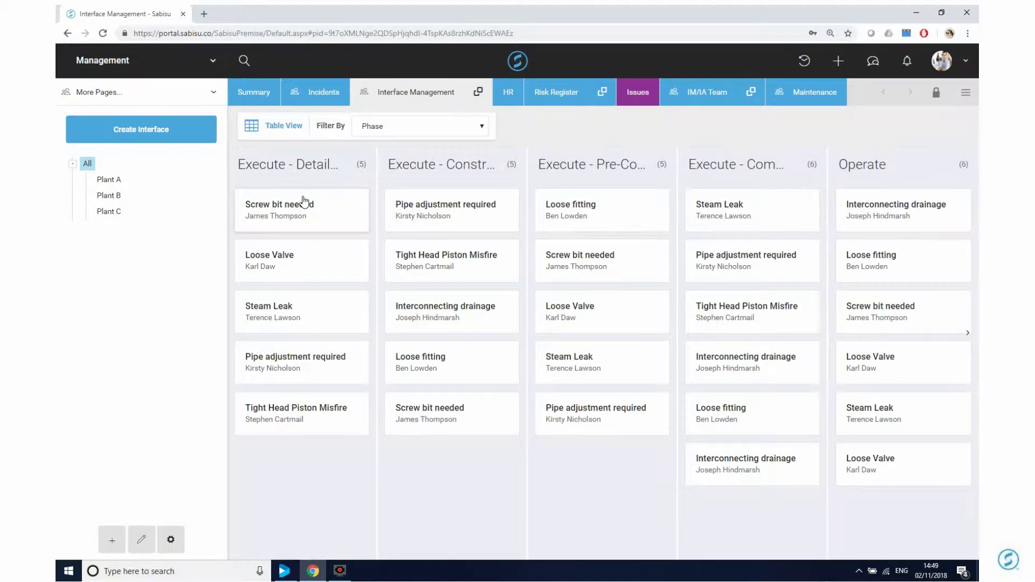
pyautogui.click(450, 129)
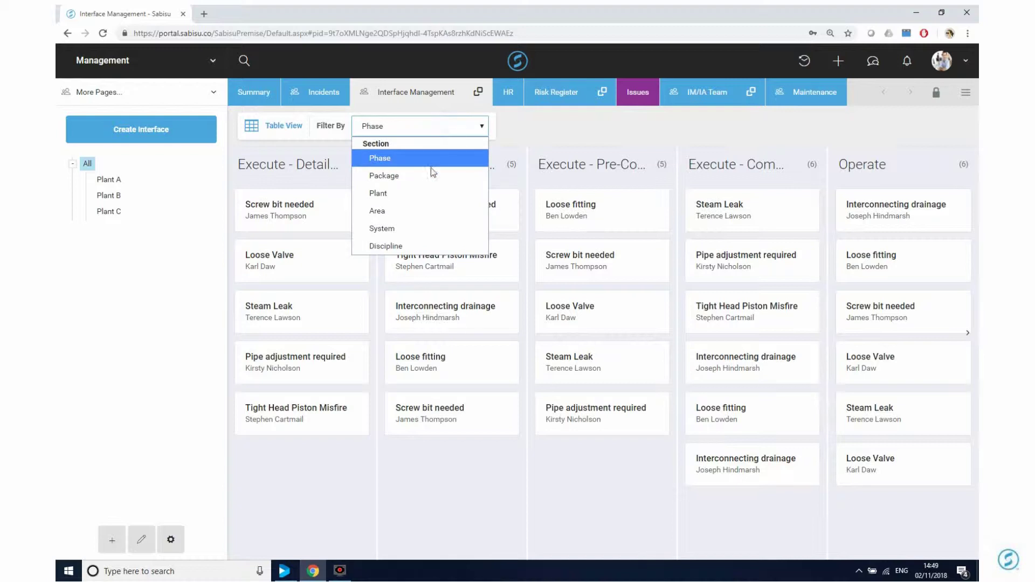
pyautogui.click(428, 174)
pyautogui.click(447, 129)
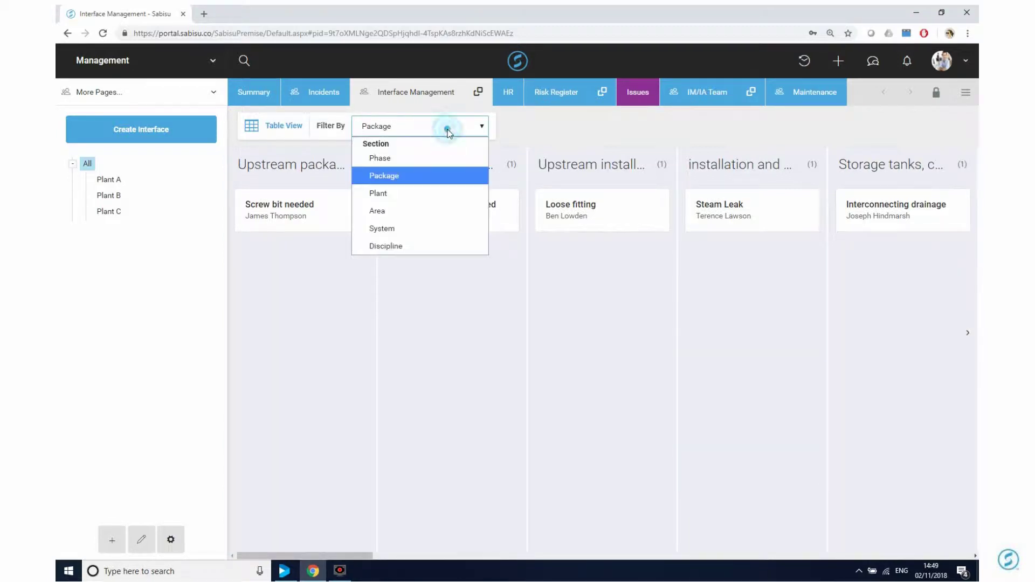
pyautogui.click(396, 158)
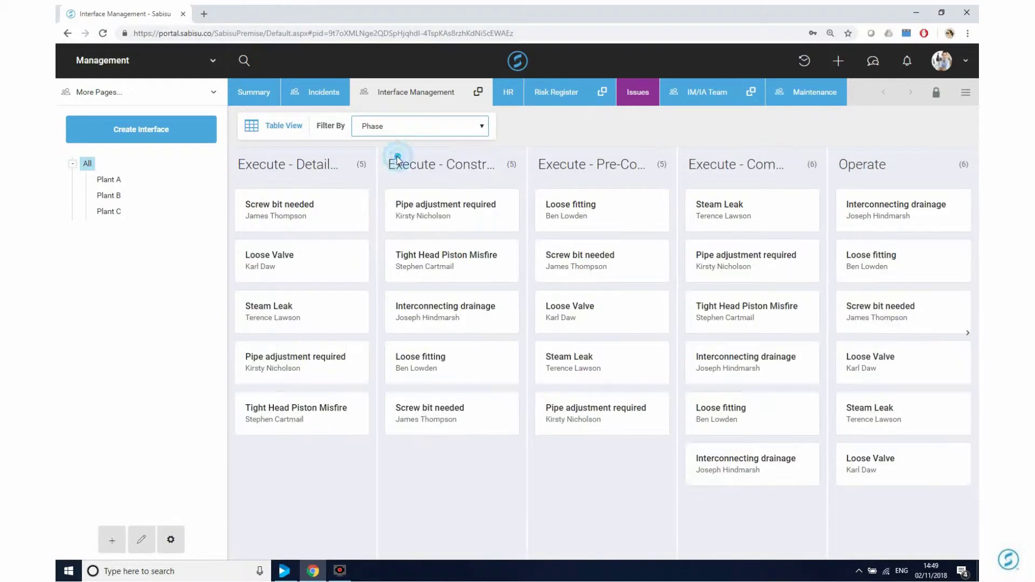
pyautogui.click(300, 135)
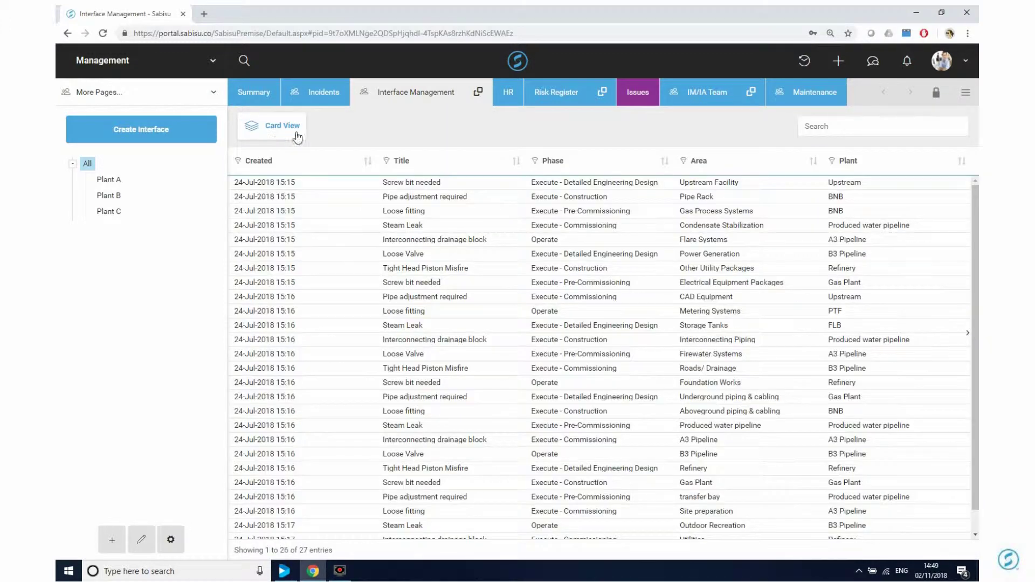
# Browse the interface records for Plant A, Plant B and Plant C, and return to all records
pyautogui.scroll(-1, 415, 215)
pyautogui.click(109, 180)
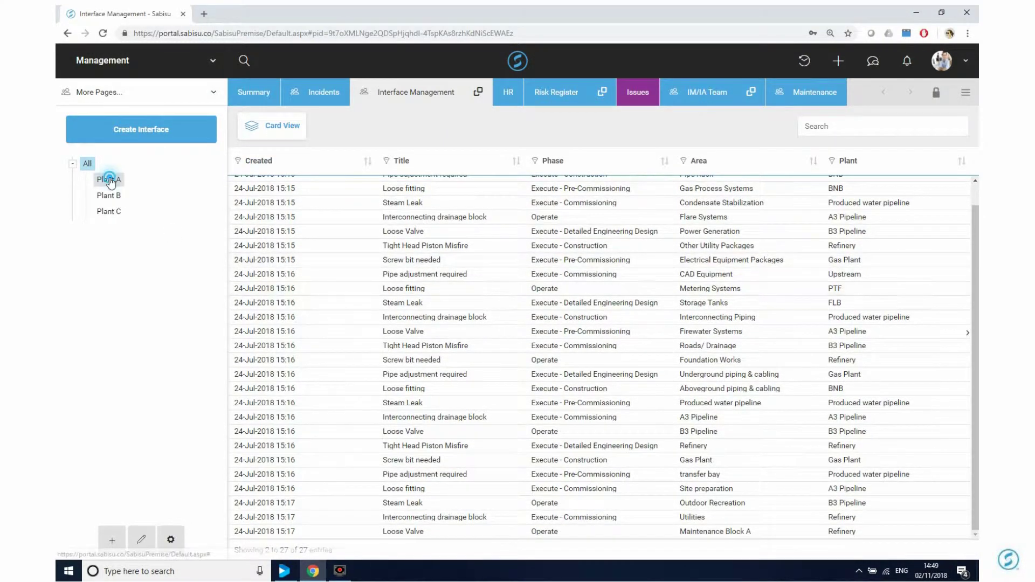
pyautogui.click(109, 200)
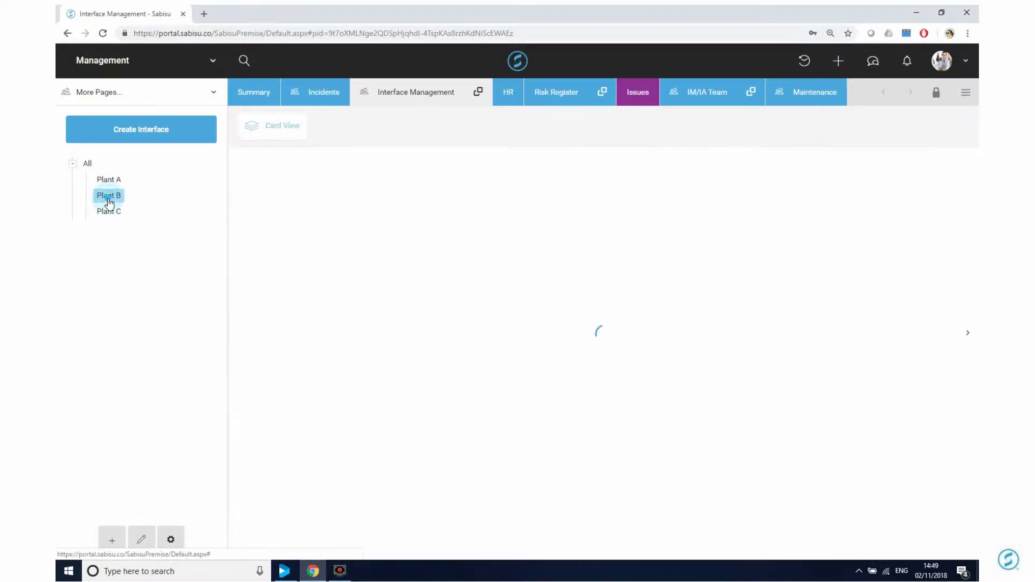
pyautogui.click(108, 211)
pyautogui.click(86, 164)
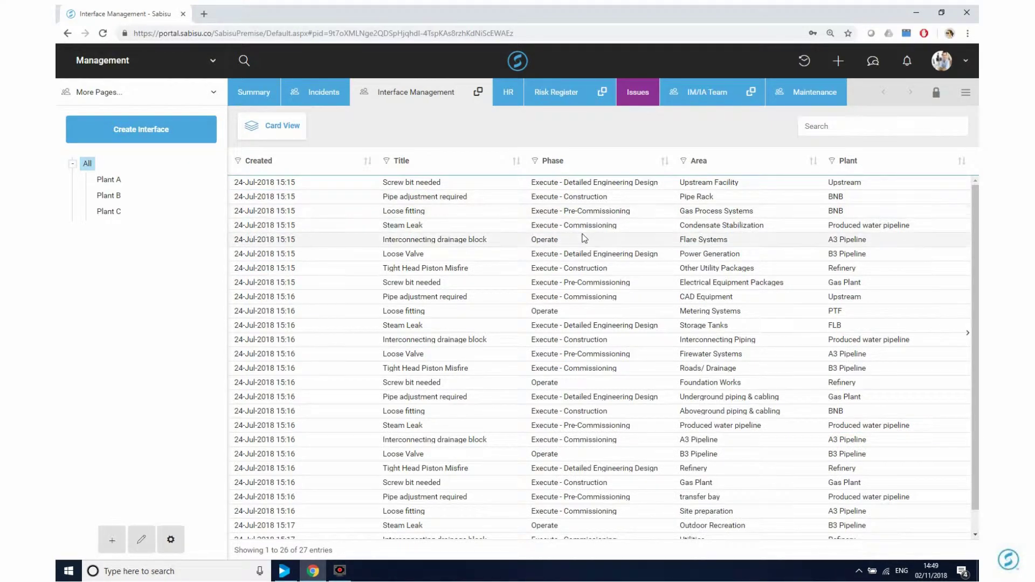
# Examine the charts and table on the Interface Management Reports subpage, and return to the Interface Management page
pyautogui.click(479, 96)
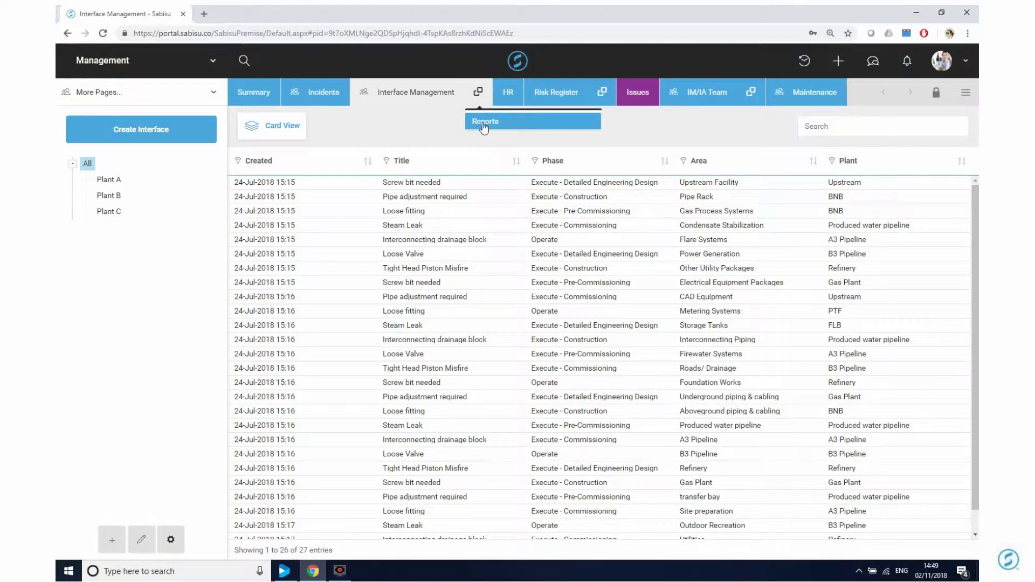
pyautogui.click(482, 121)
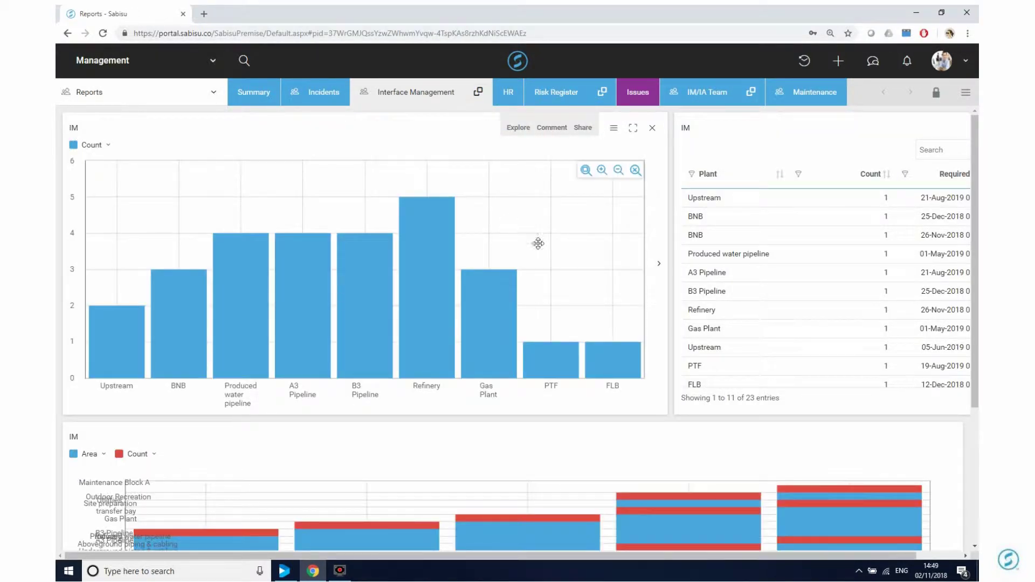
pyautogui.scroll(-2, 681, 315)
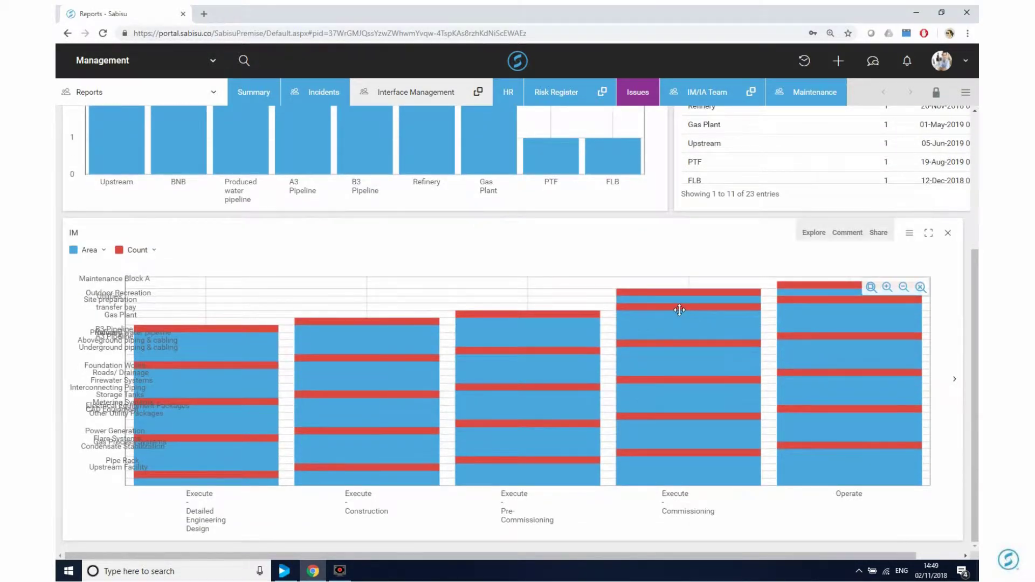
pyautogui.scroll(2, 681, 315)
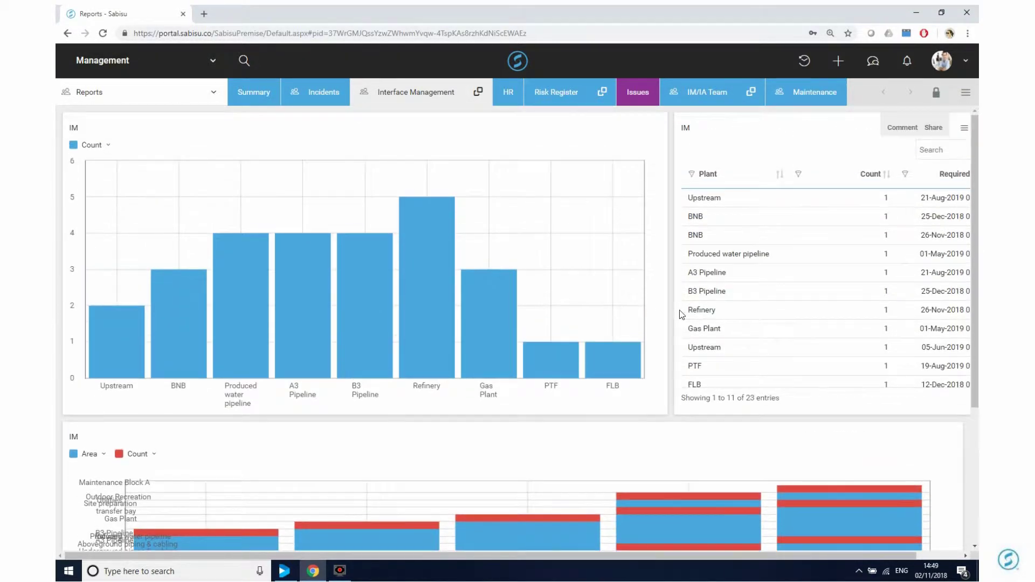
pyautogui.click(427, 103)
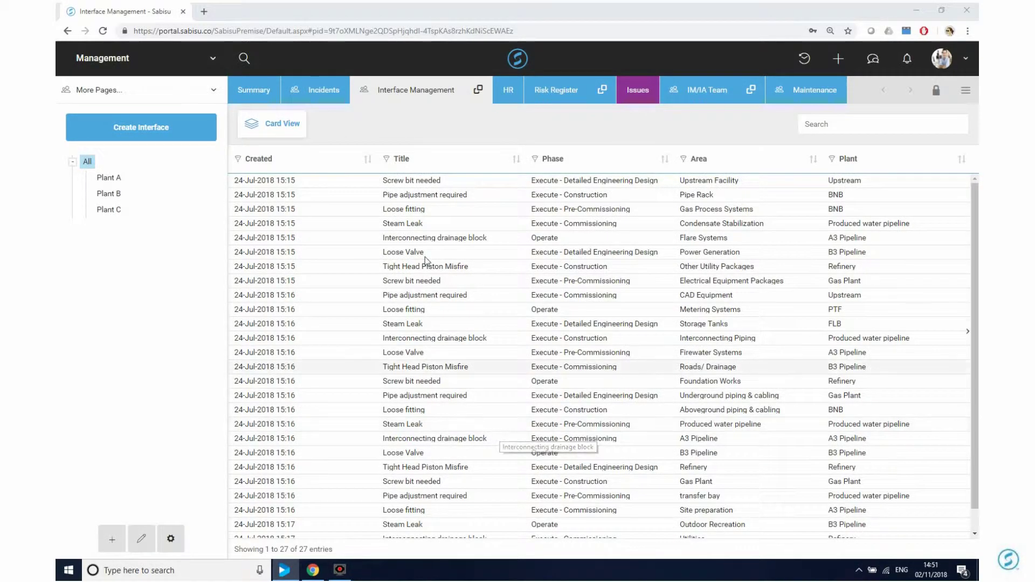
# Open the Holiday Request workflow from the workflow directory
pyautogui.click(111, 60)
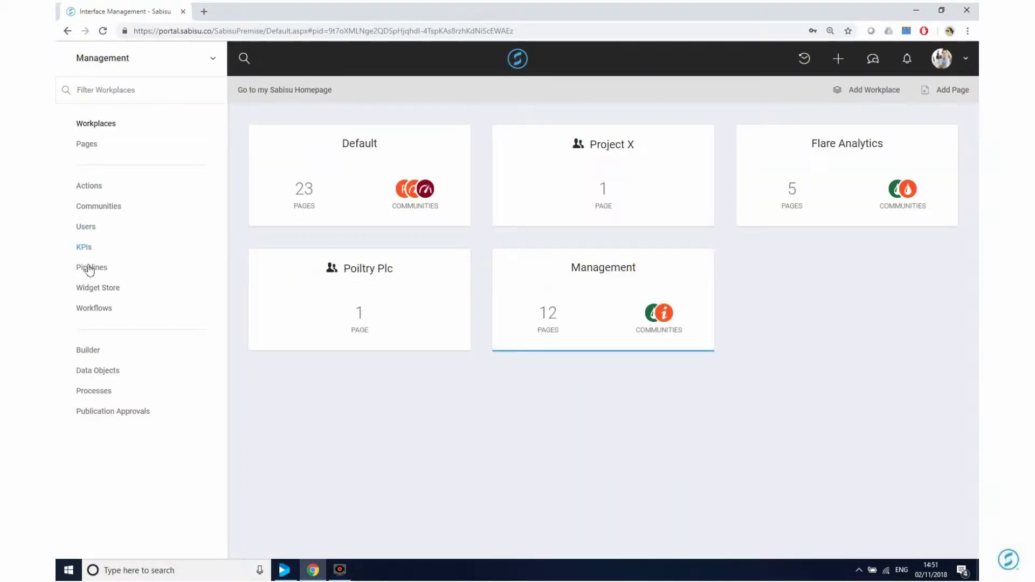
pyautogui.click(82, 312)
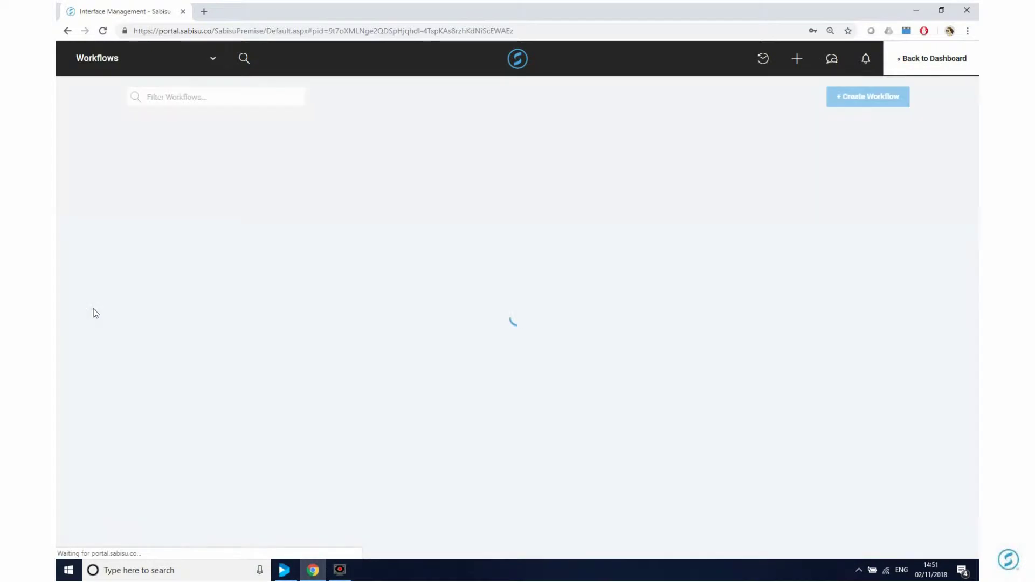
pyautogui.moveTo(616, 313)
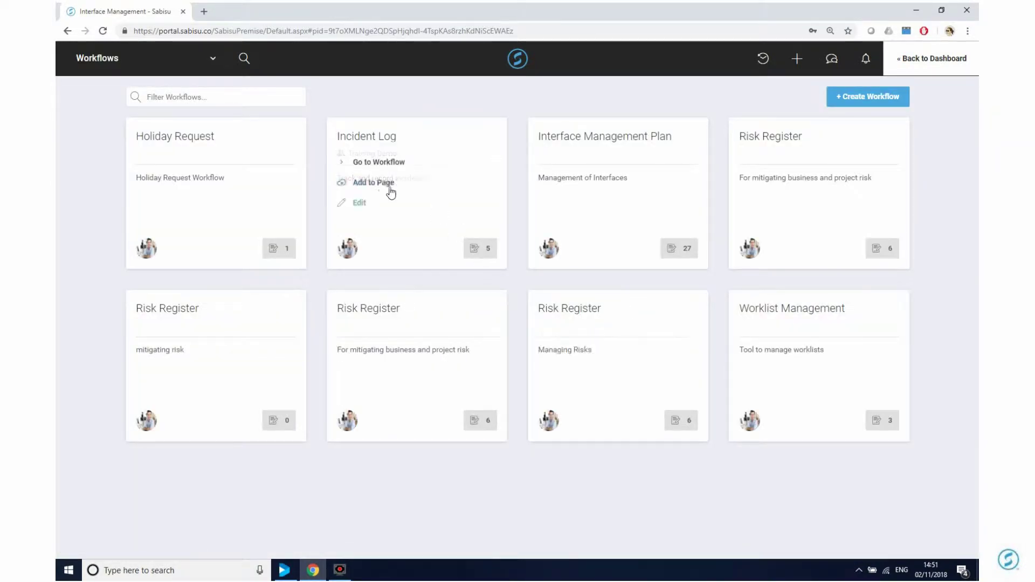
pyautogui.moveTo(238, 143)
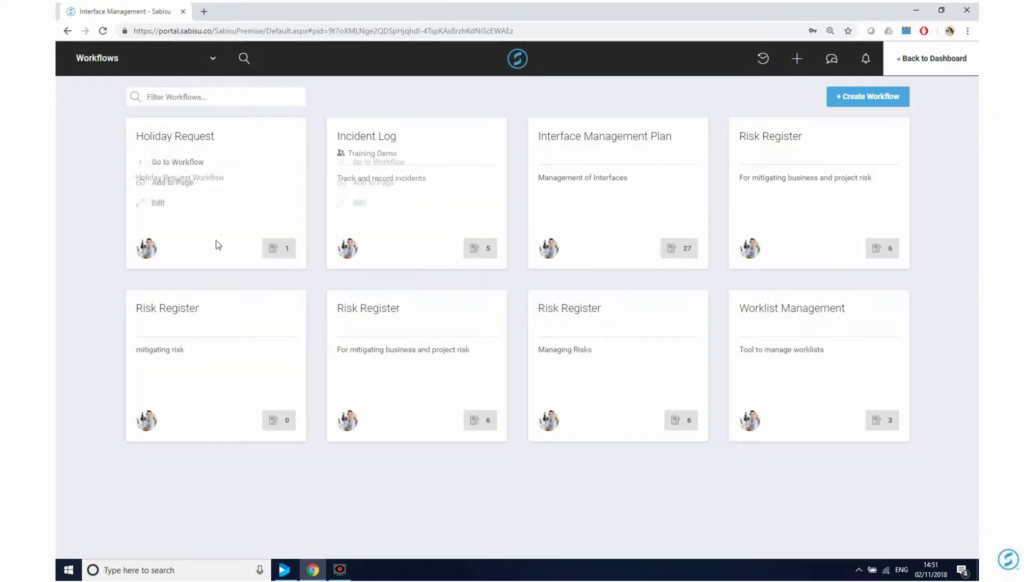
pyautogui.click(162, 163)
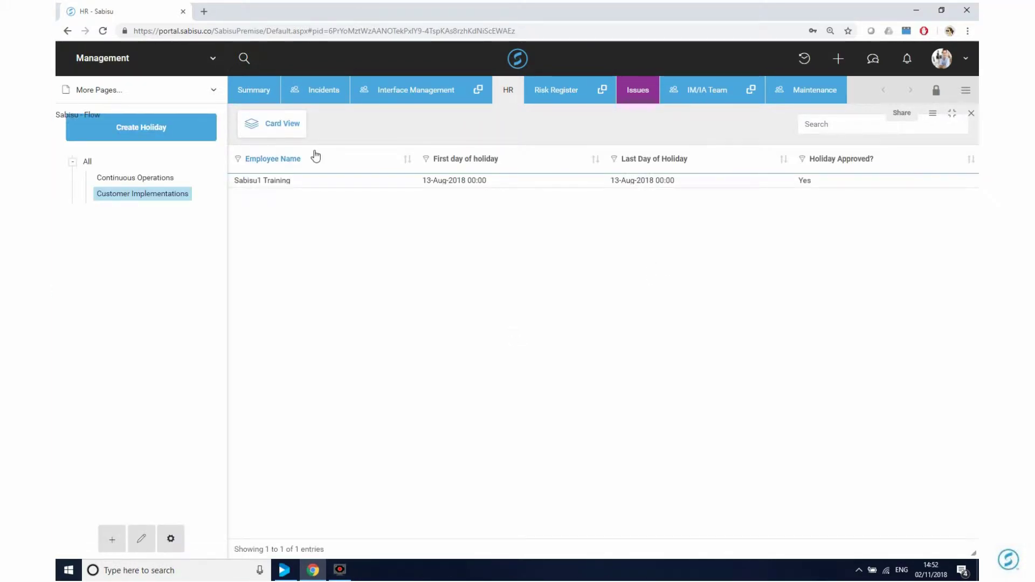
# Deploy the second-row Risk Register workflow for mitigating business and project risk to the Incidents page of the Management workplace
pyautogui.click(138, 62)
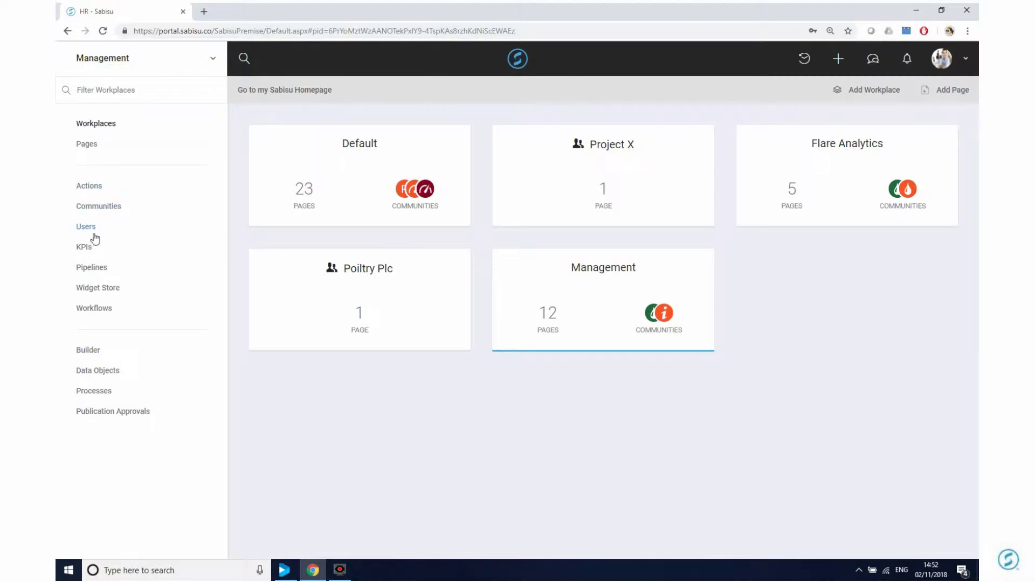
pyautogui.click(102, 314)
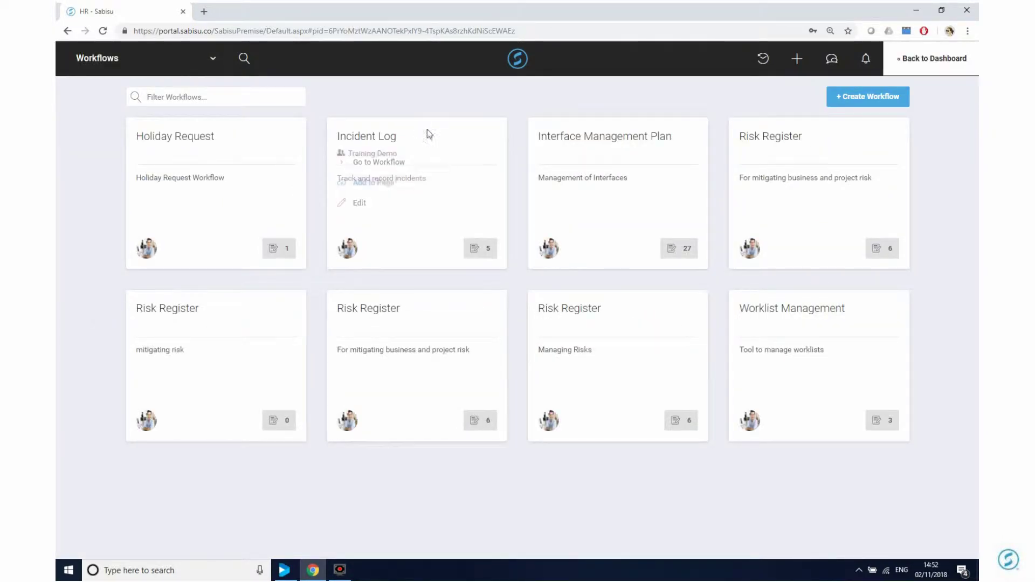
pyautogui.moveTo(395, 351)
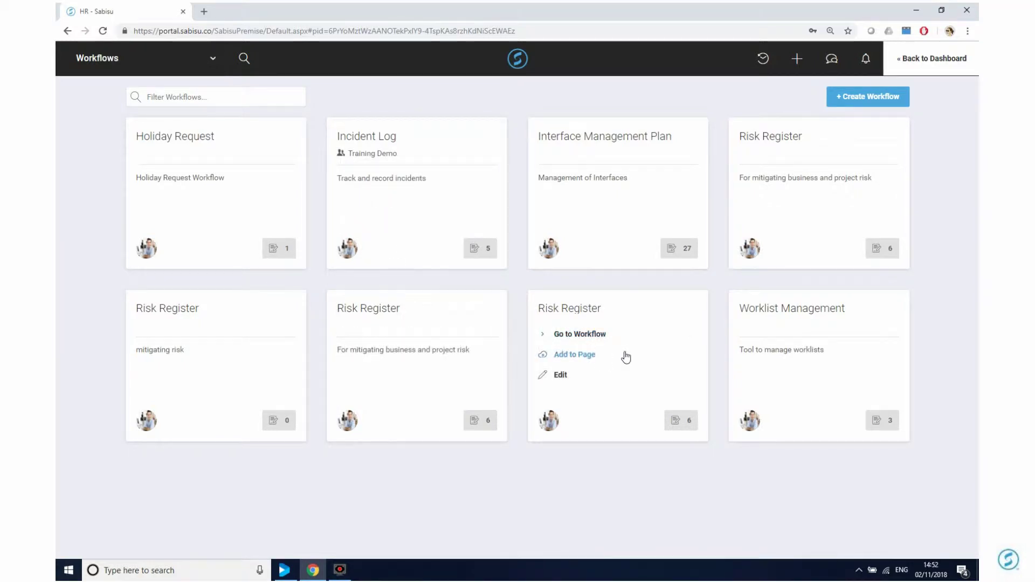
pyautogui.moveTo(751, 356)
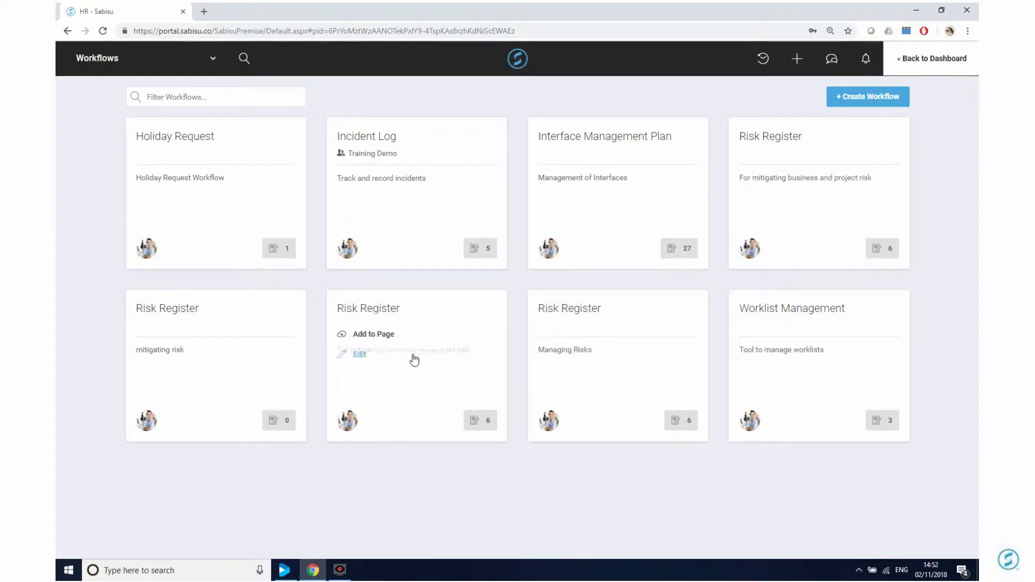
pyautogui.click(365, 336)
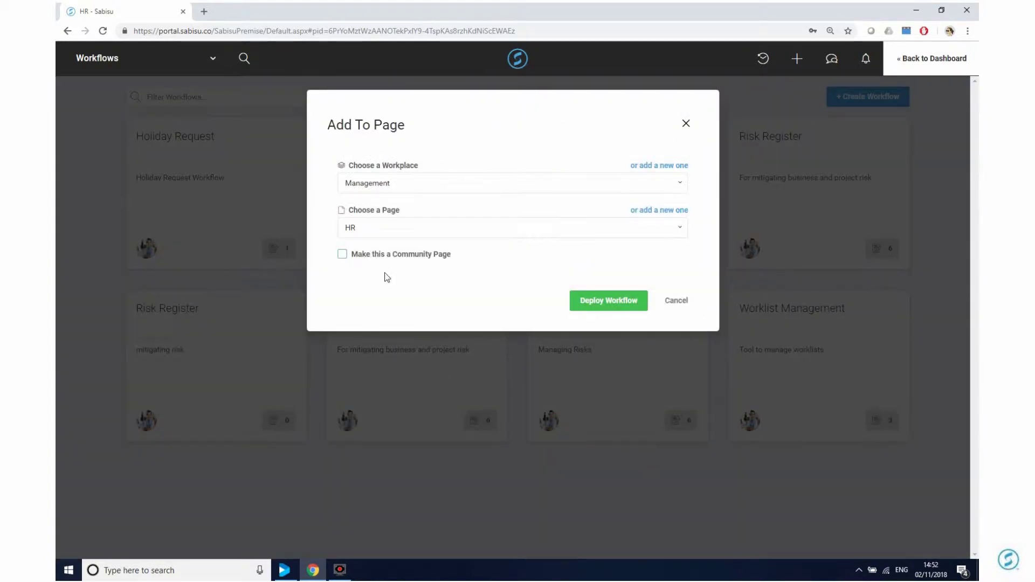
pyautogui.click(679, 228)
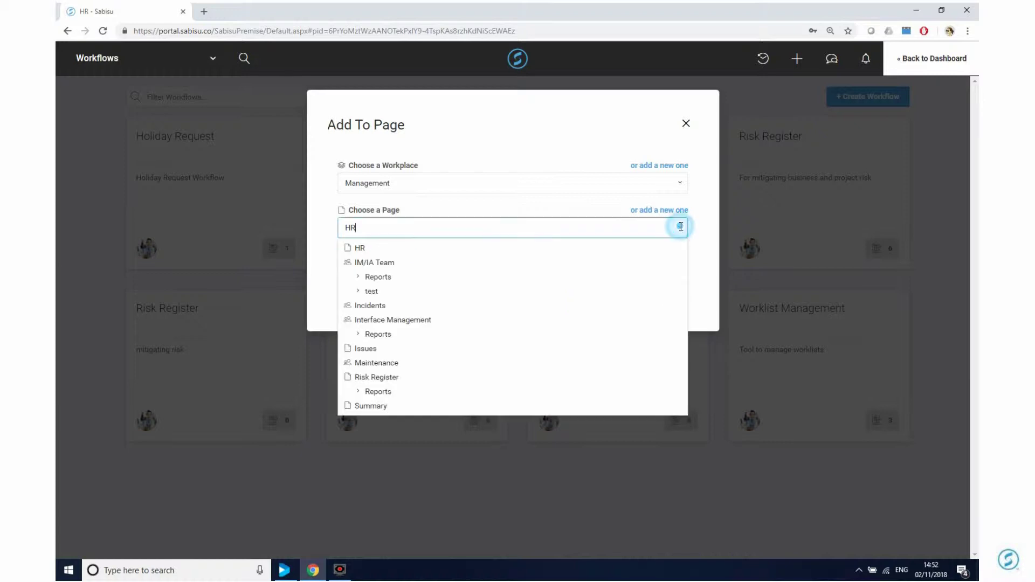
pyautogui.press('Down')
pyautogui.press('Down')
pyautogui.click(578, 304)
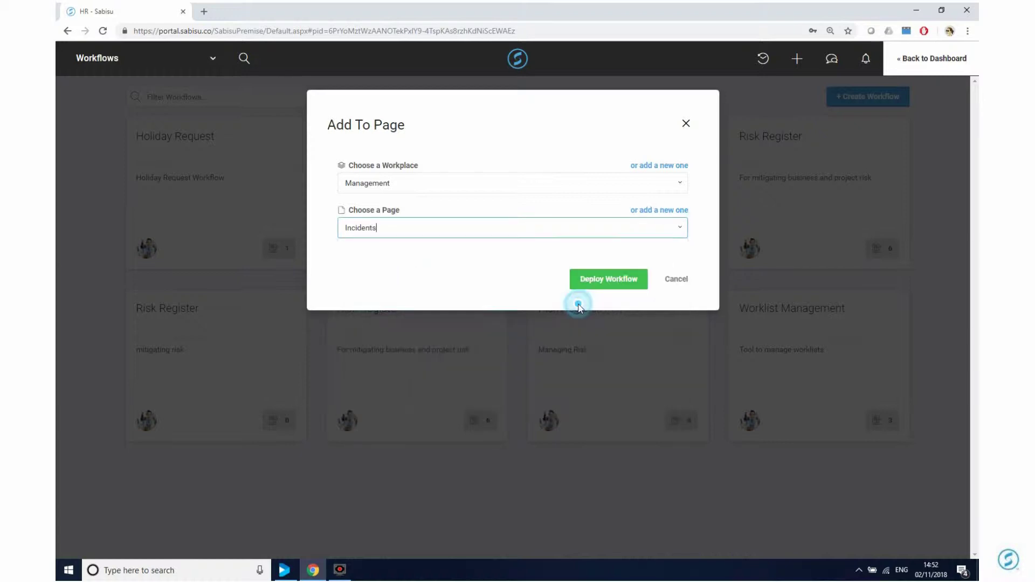
pyautogui.click(618, 284)
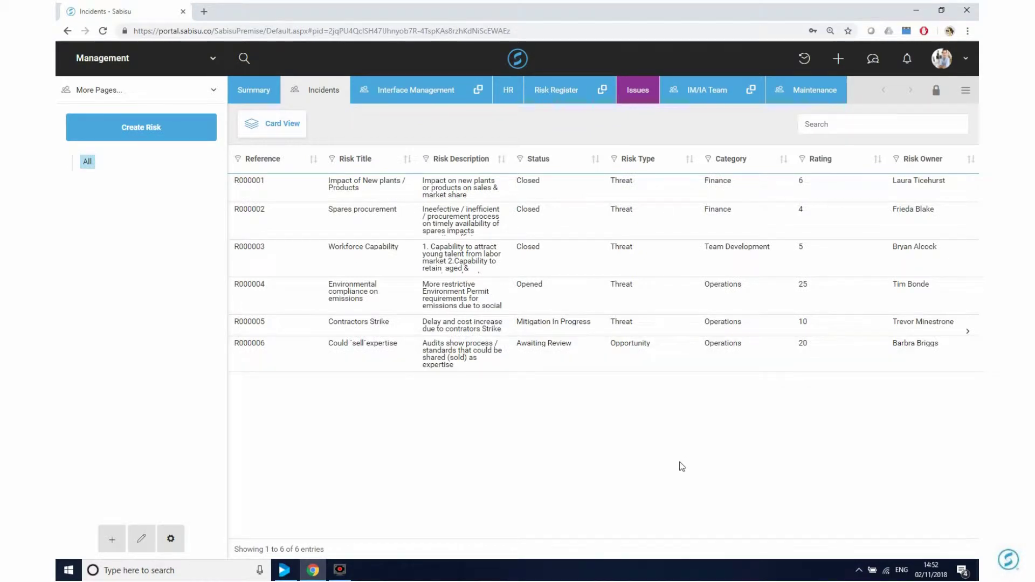
# Return to the workflow directory and begin creating a new workflow
pyautogui.click(95, 58)
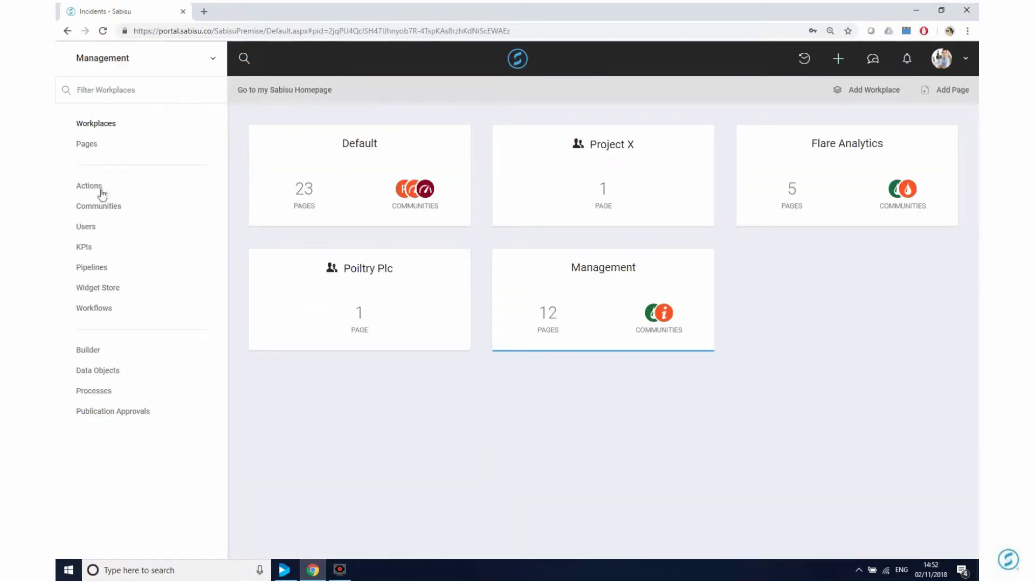
pyautogui.click(99, 309)
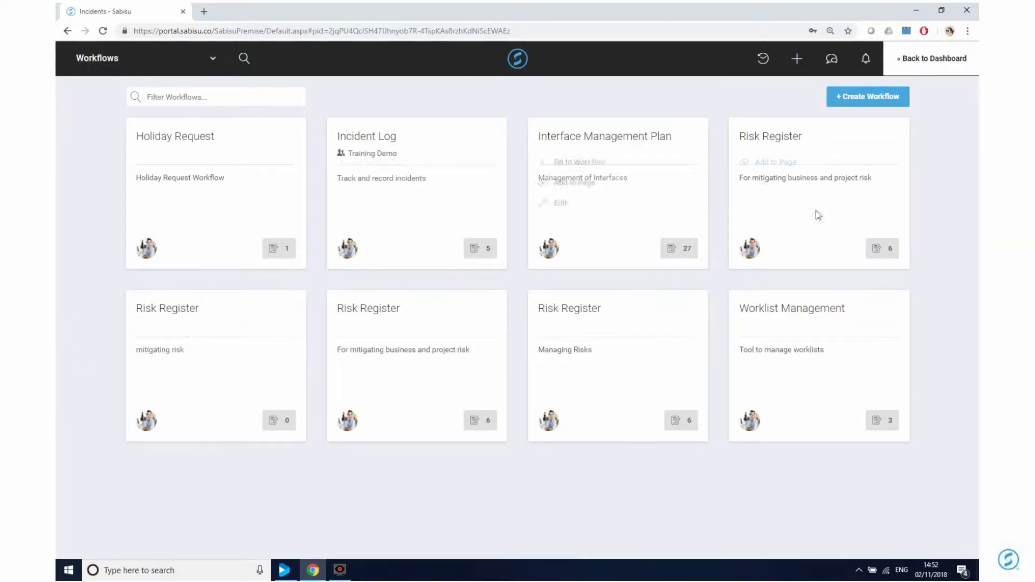
pyautogui.click(856, 100)
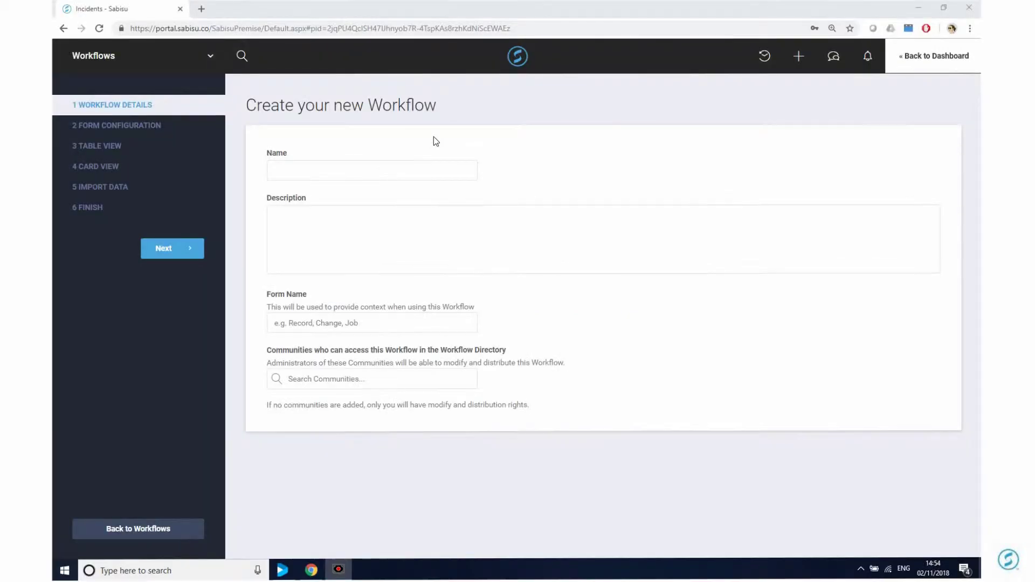
# Name the workflow "Risk Register", describe it as "Risk register for project B", and set the form name to "Risk"
pyautogui.click(430, 170)
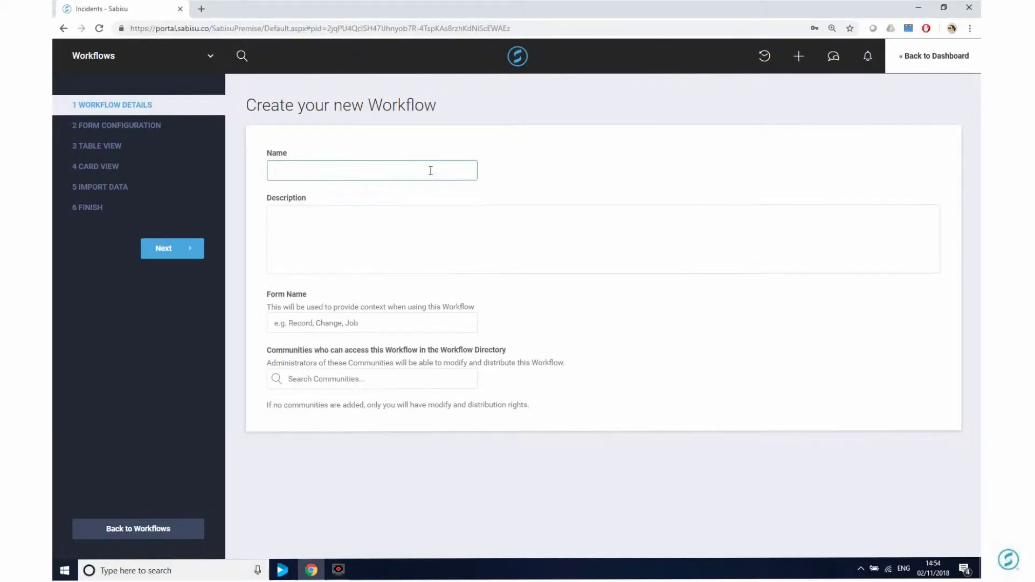
pyautogui.write('Risk Register')
pyautogui.press('Tab')
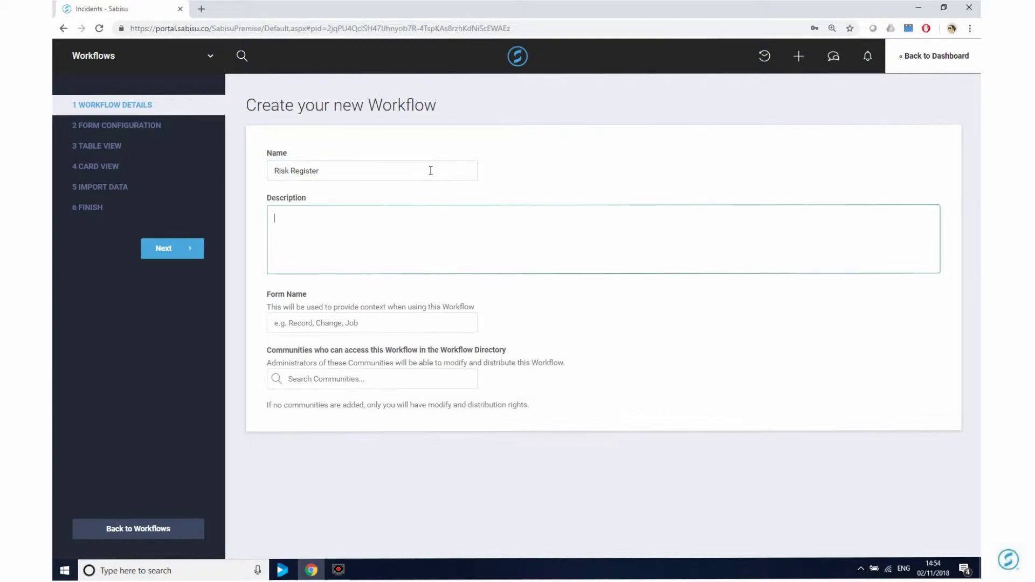
pyautogui.write('Risk register for project B')
pyautogui.click(354, 325)
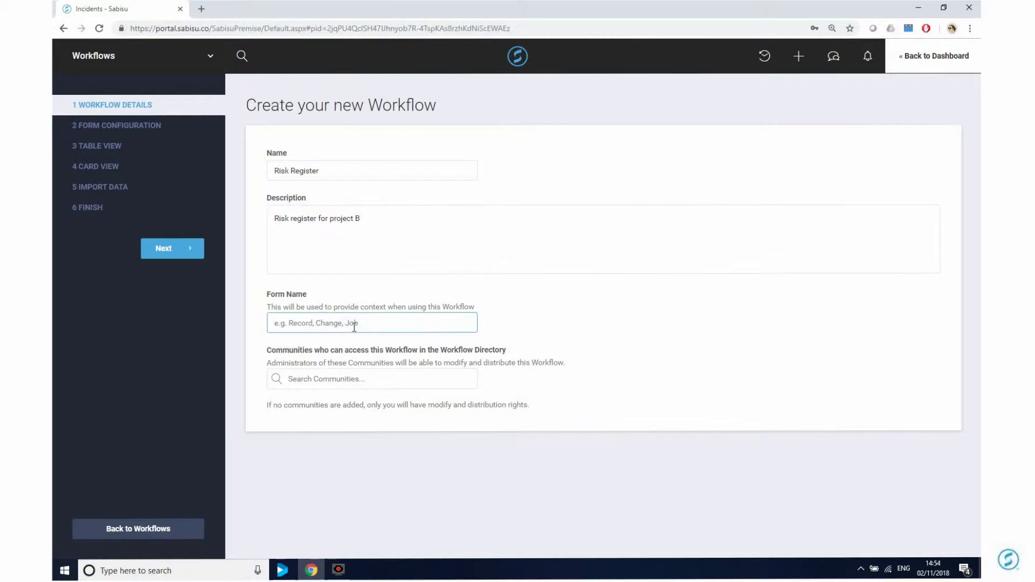
pyautogui.write('Risk')
pyautogui.click(529, 317)
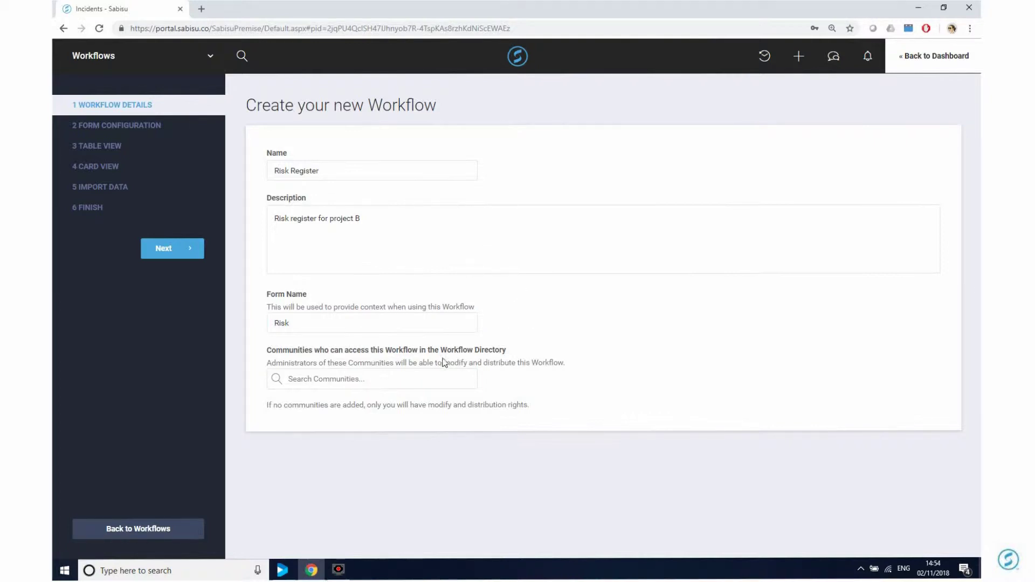
# Add the Poiltry Plc community to those who can access the workflow, and remove it again
pyautogui.click(292, 378)
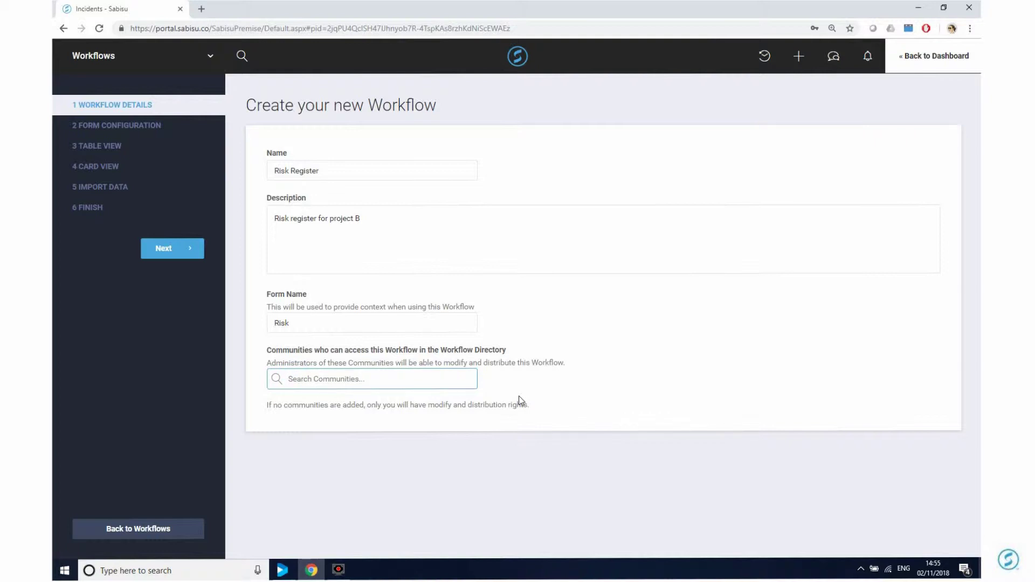
pyautogui.write('poil')
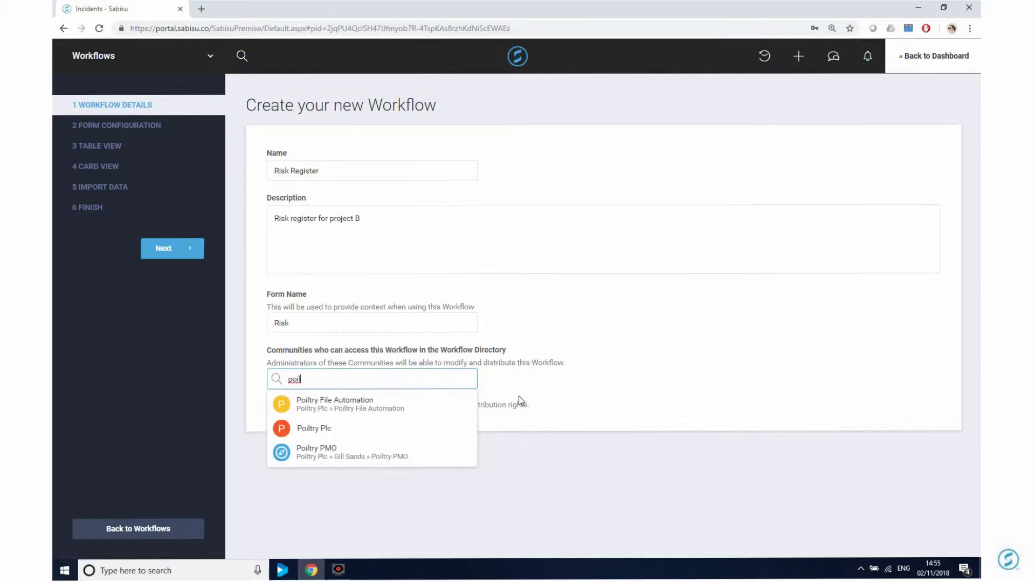
pyautogui.click(344, 432)
pyautogui.click(345, 435)
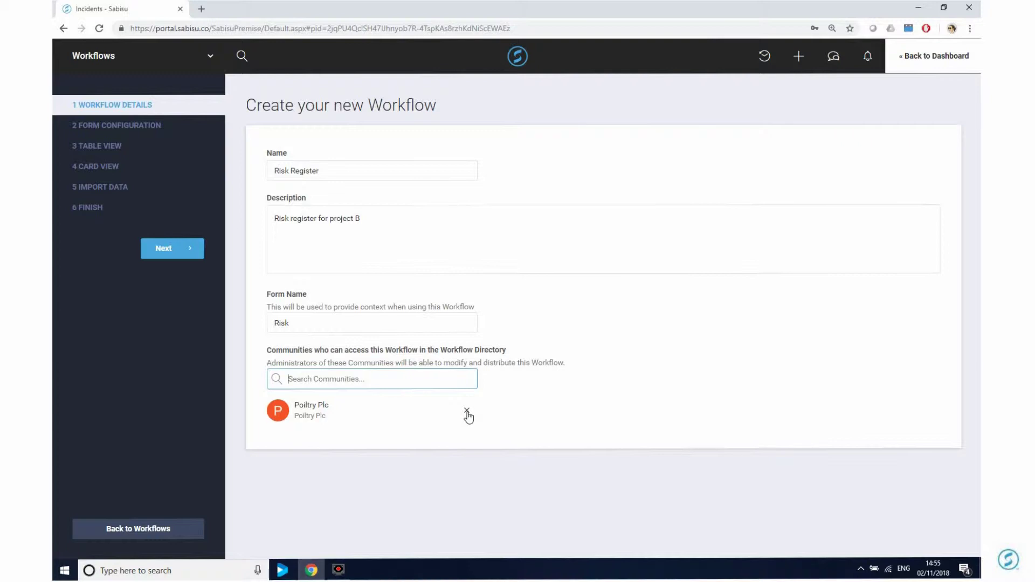
pyautogui.click(467, 411)
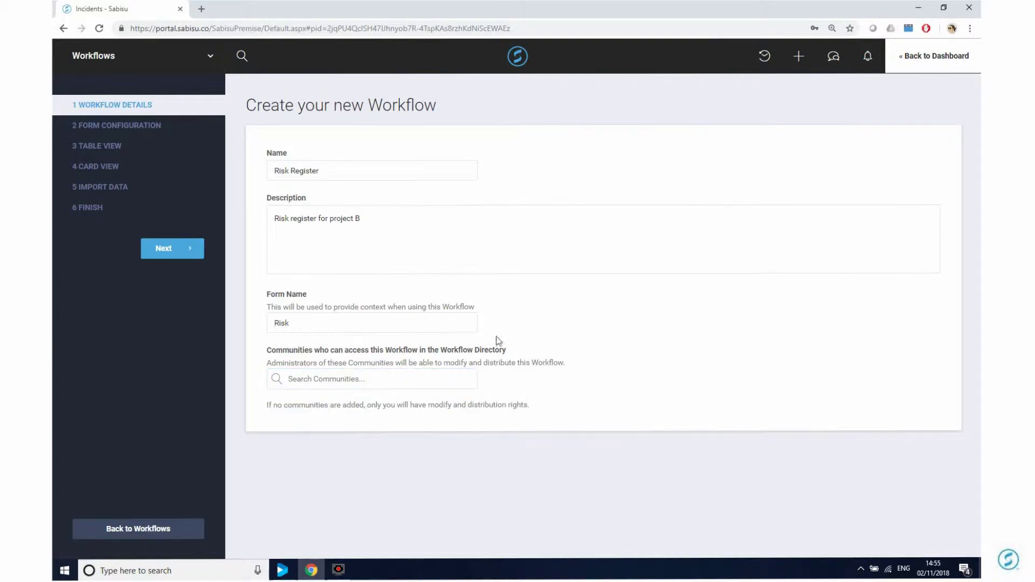
# Start configuring the workflow's form and add a single-line field with a multi-line field to its right in the section
pyautogui.click(187, 251)
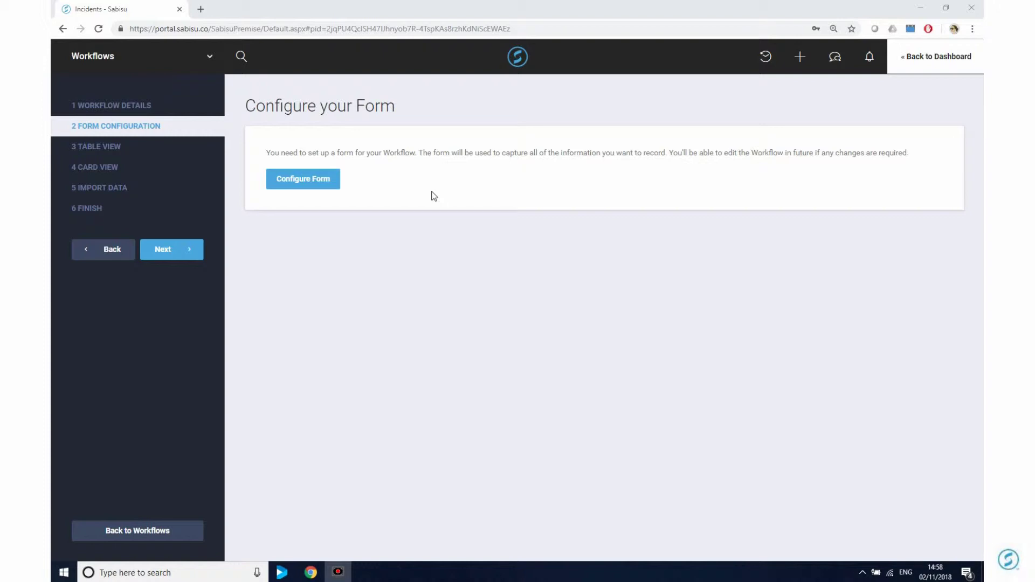
pyautogui.click(333, 181)
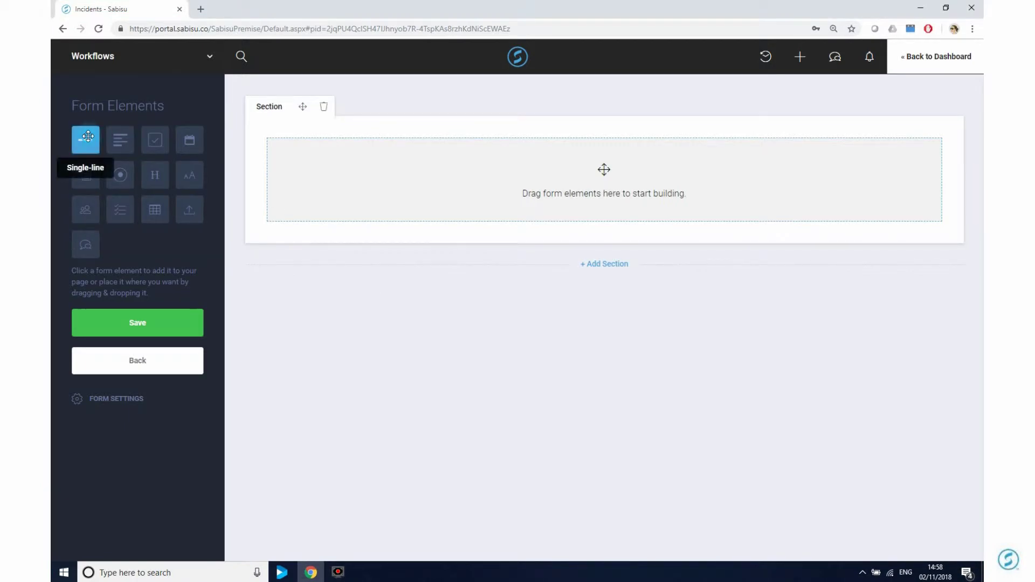
pyautogui.moveTo(94, 137); pyautogui.dragTo(291, 155)
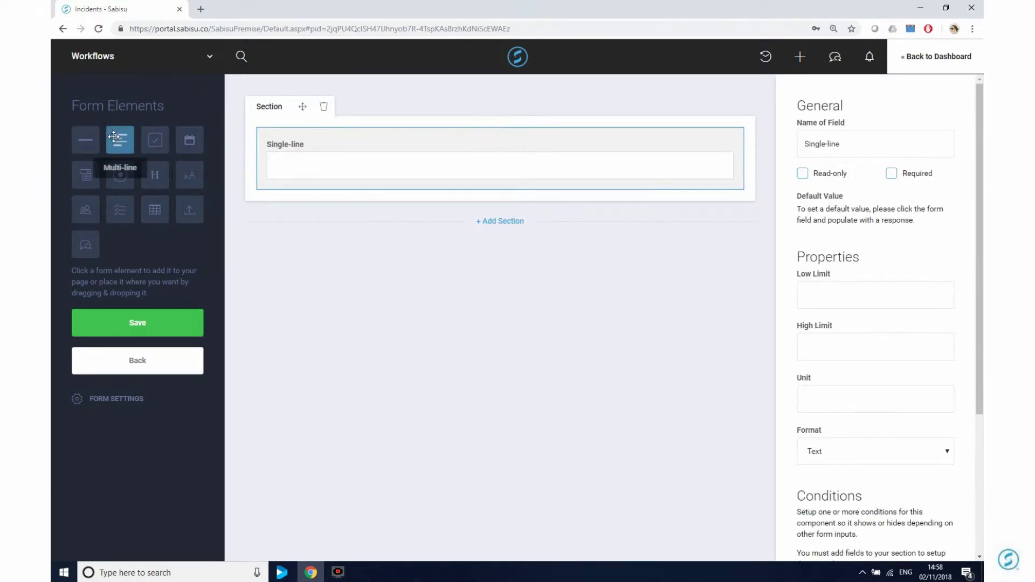
pyautogui.moveTo(121, 140); pyautogui.dragTo(739, 161)
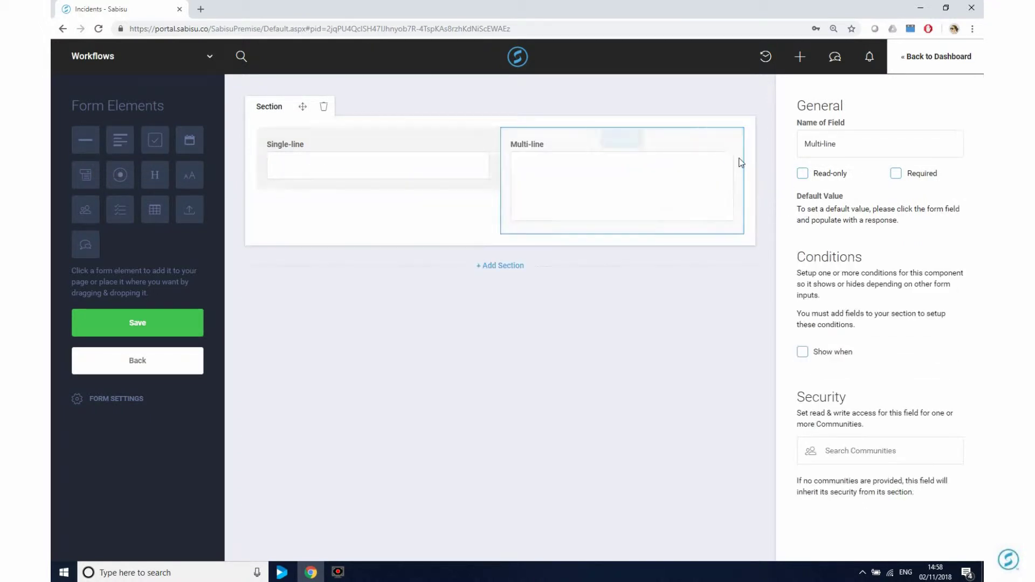
# Rename the single-line field as "Title" and the multi-line field as "Description"
pyautogui.click(361, 175)
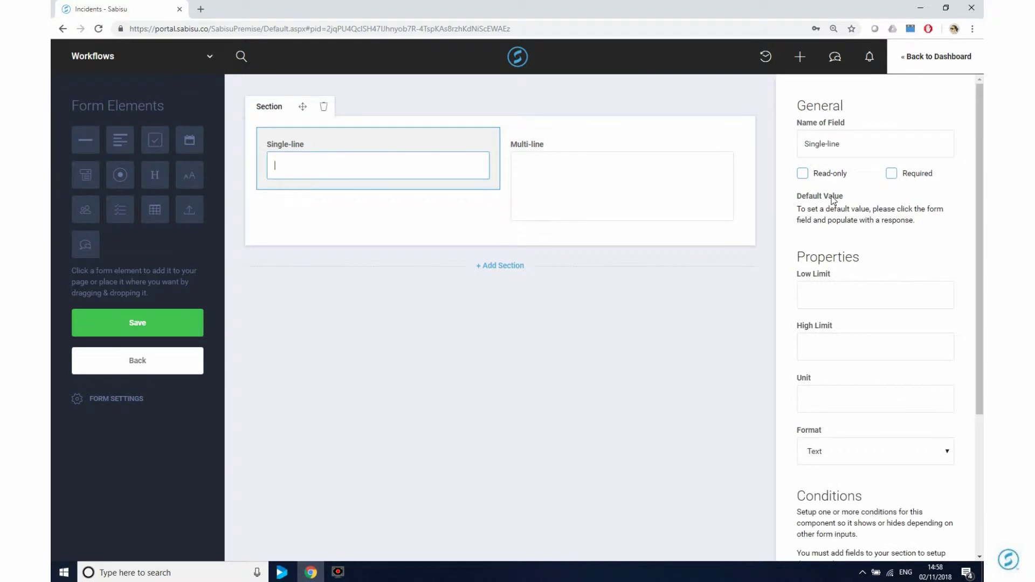
pyautogui.moveTo(843, 142); pyautogui.dragTo(792, 141)
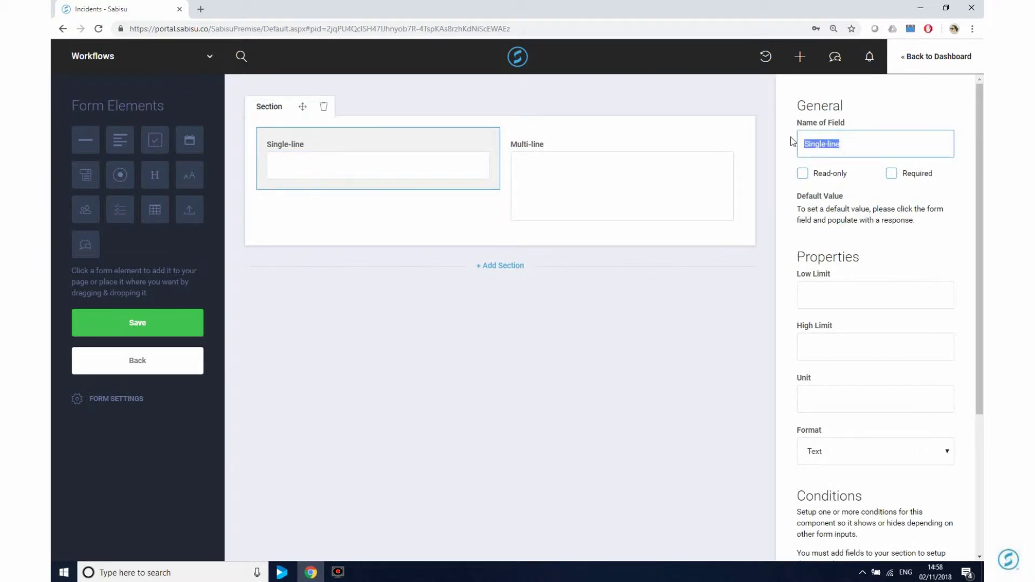
pyautogui.write('Title')
pyautogui.click(681, 185)
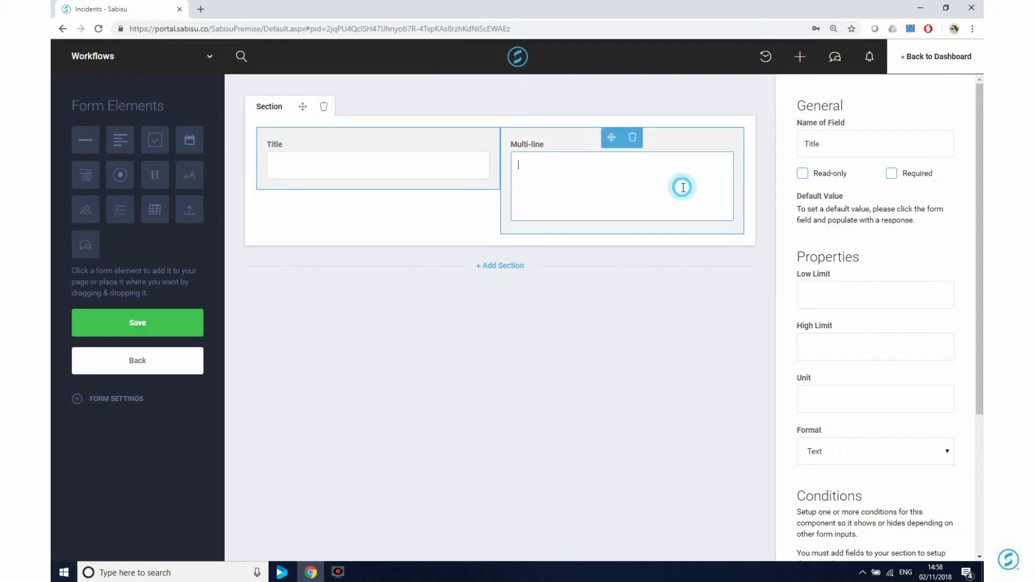
pyautogui.tripleClick(864, 141)
pyautogui.write('Description')
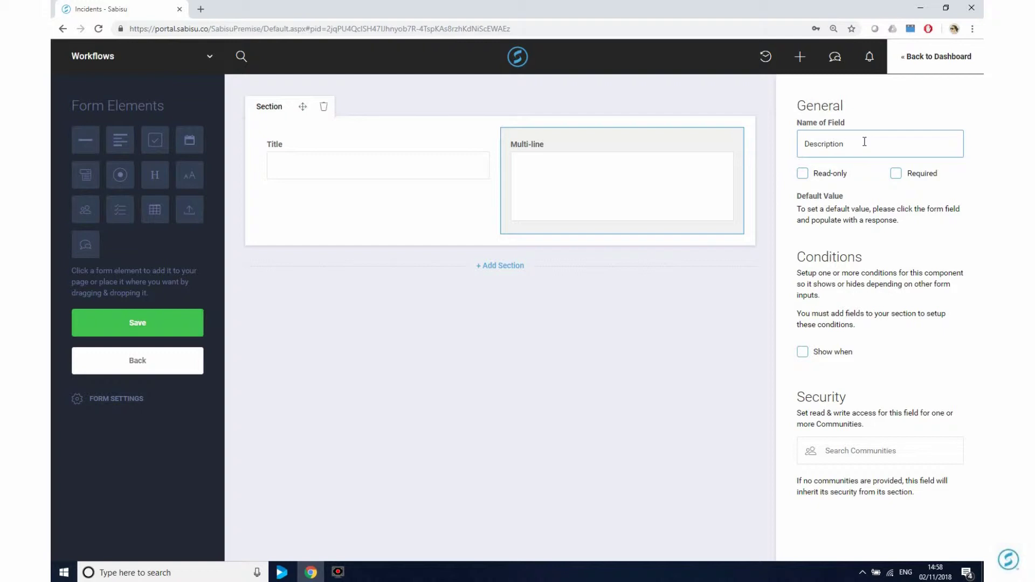
# Give the Title field a low limit of 100, a high limit of 5000, the unit PSI and the Number format
pyautogui.click(357, 159)
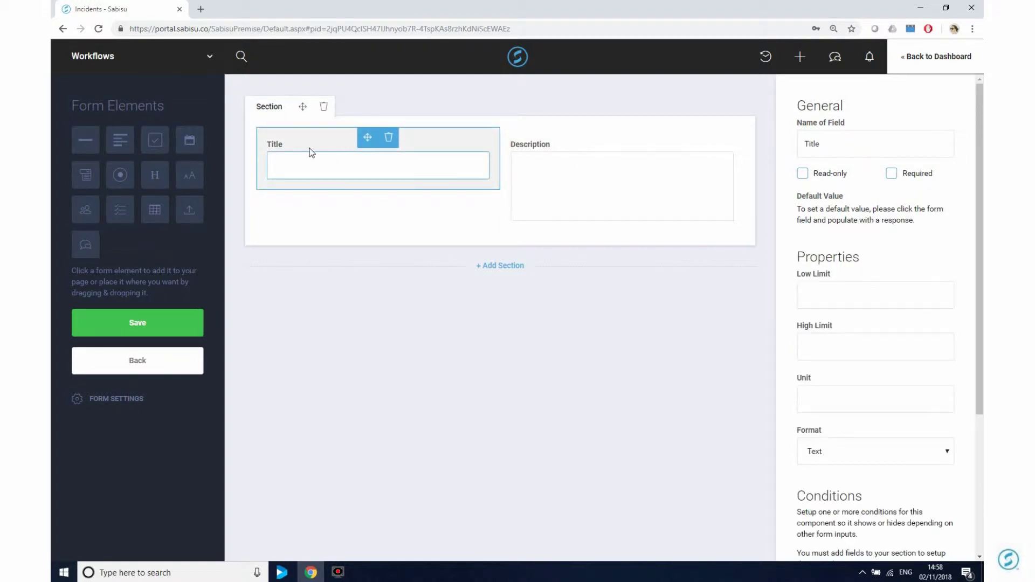
pyautogui.click(845, 290)
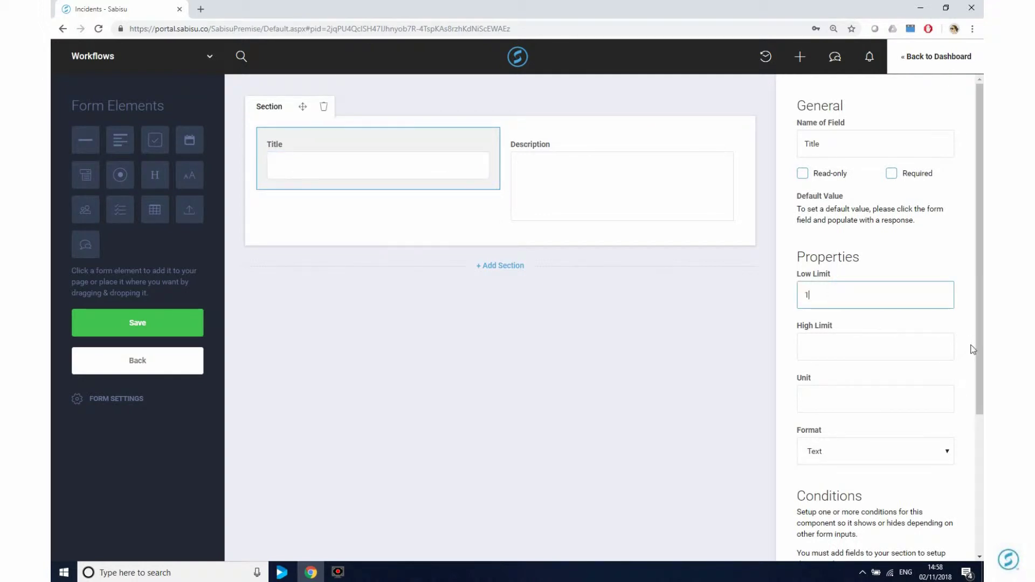
pyautogui.click(921, 343)
pyautogui.write('5000')
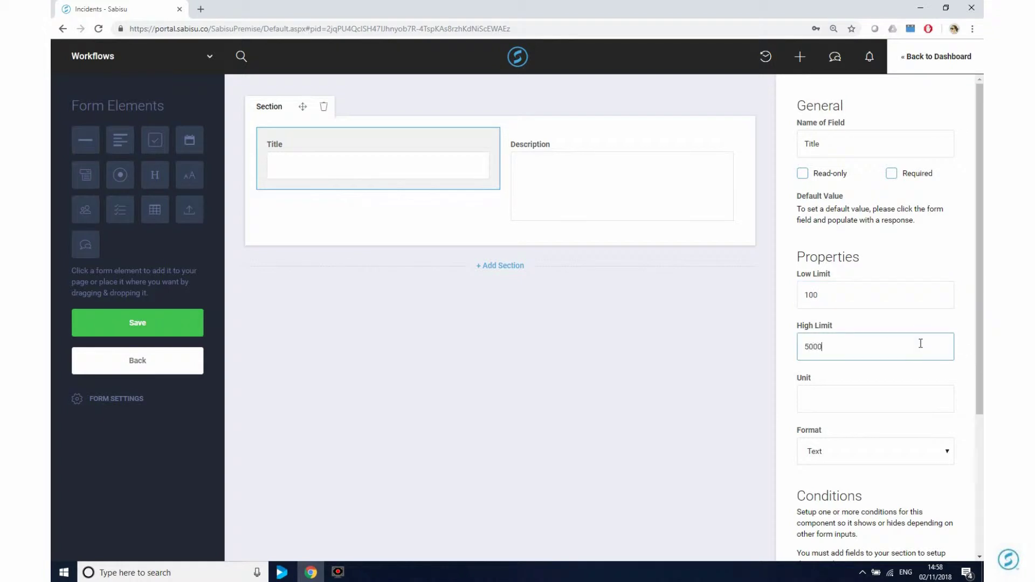
pyautogui.click(932, 407)
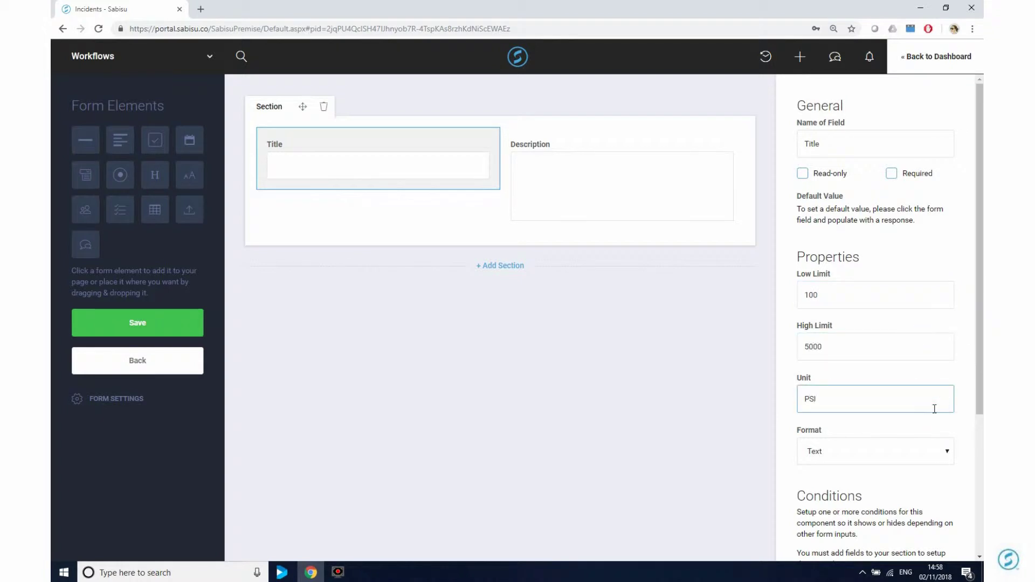
pyautogui.click(857, 455)
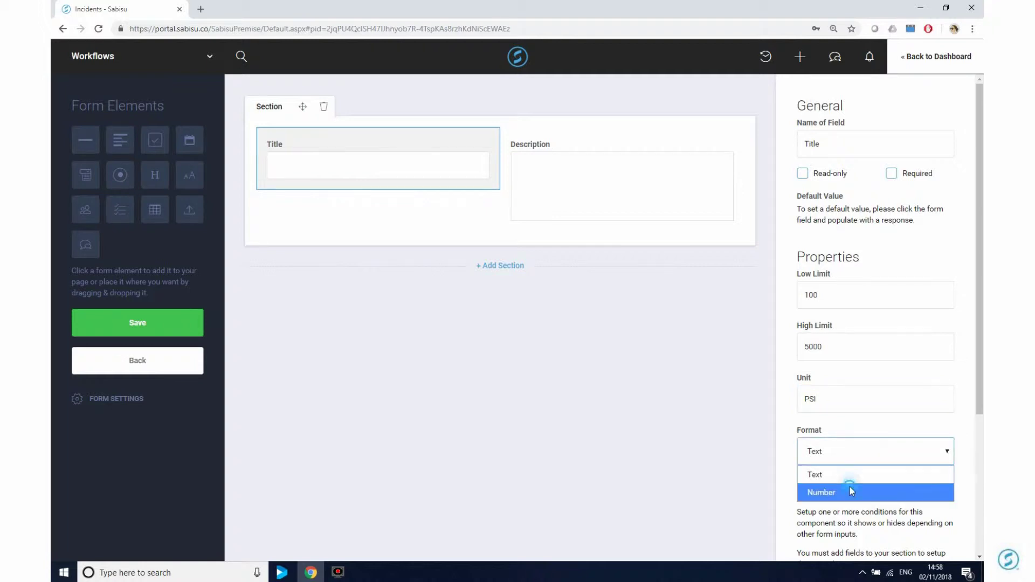
pyautogui.click(850, 491)
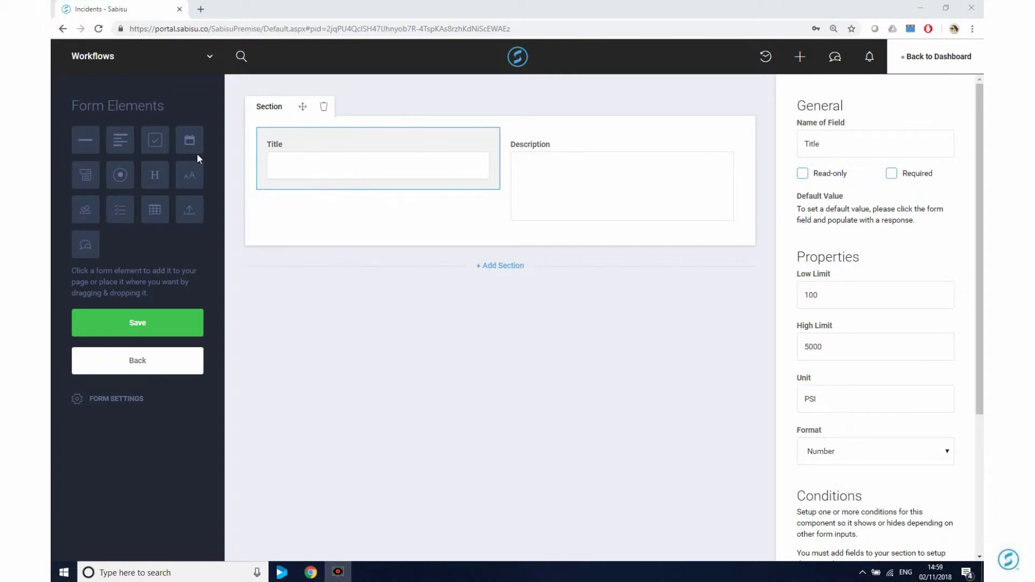
# Add a checkbox below the Title field with a radio group beside it, and name the checkbox "Audit needed?"
pyautogui.moveTo(156, 141); pyautogui.dragTo(578, 231)
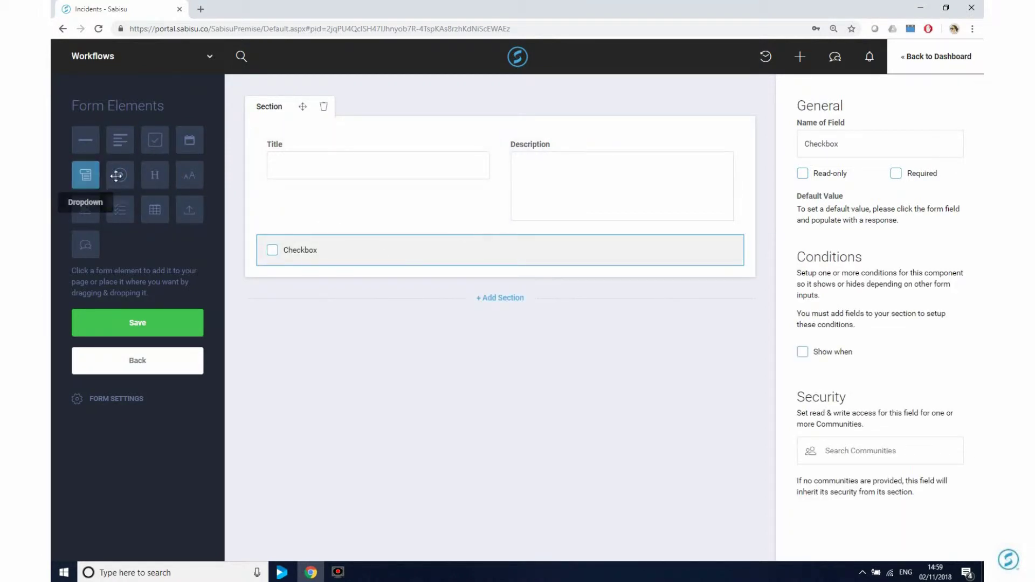
pyautogui.moveTo(120, 175); pyautogui.dragTo(738, 253)
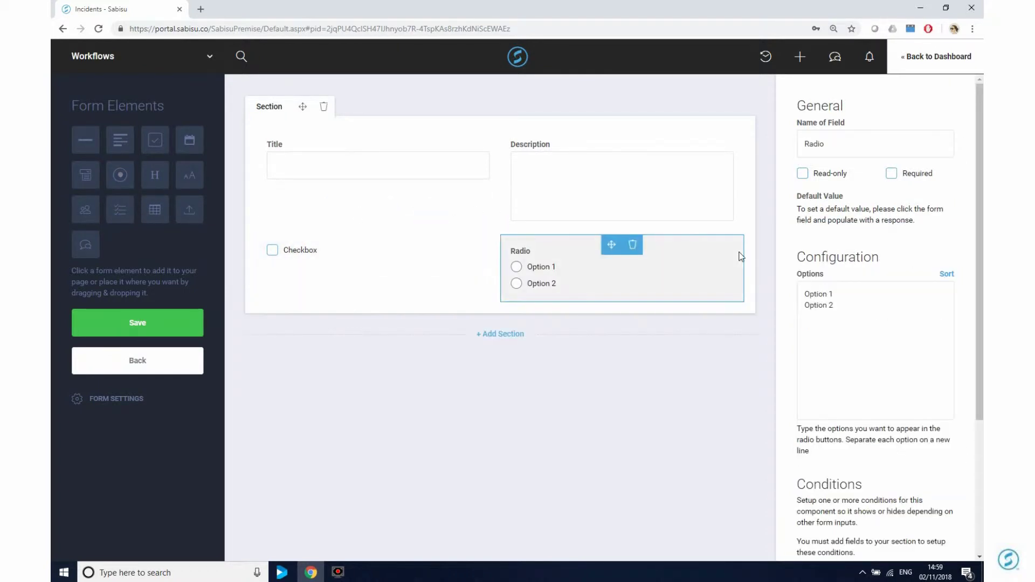
pyautogui.click(316, 257)
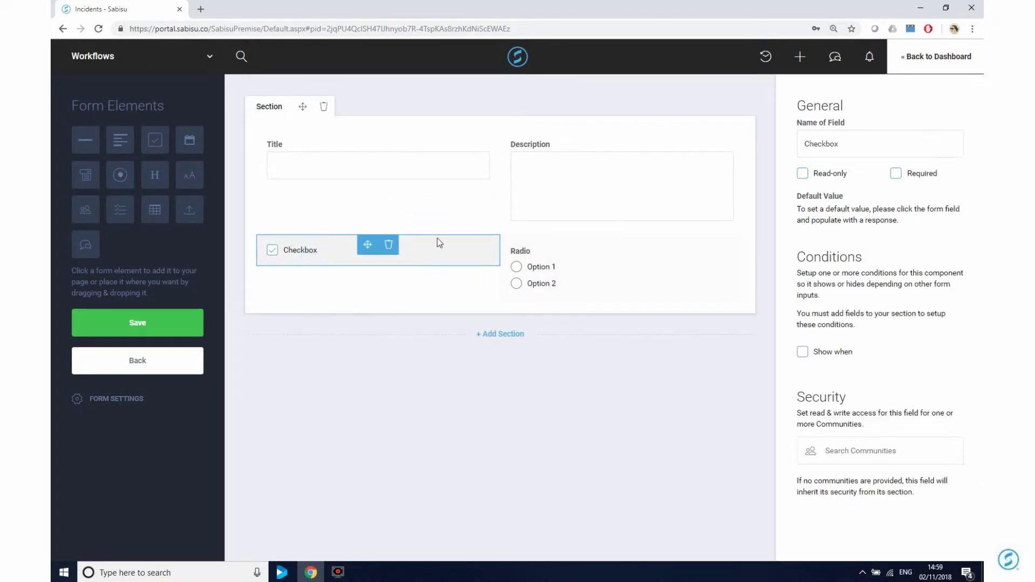
pyautogui.doubleClick(853, 144)
pyautogui.write('Au')
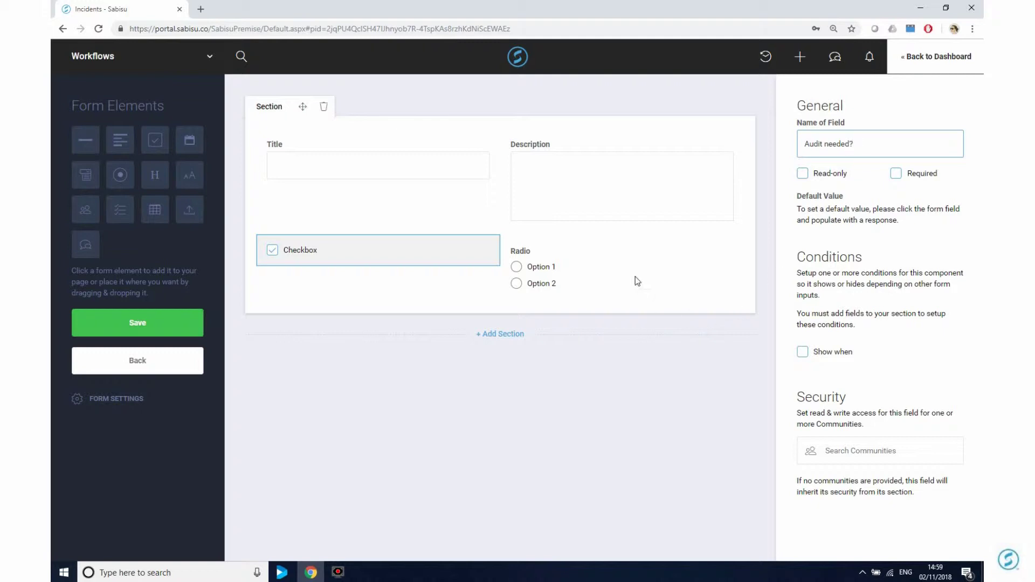
# Name the radio group "Audit Required" with options Yes, No and Not Sure, and leave the "Audit needed?" checkbox unticked
pyautogui.click(565, 283)
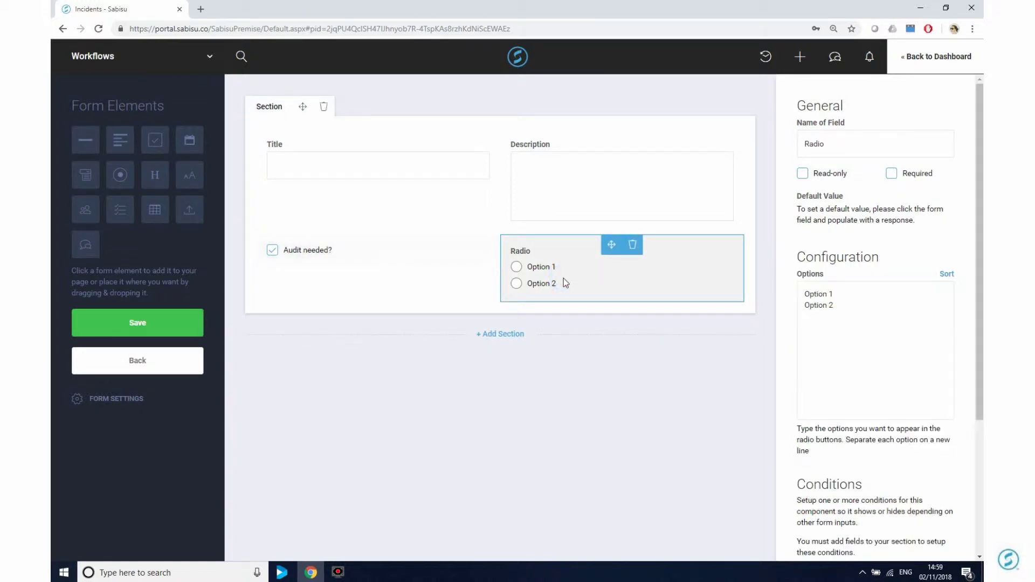
pyautogui.click(838, 146)
pyautogui.doubleClick(838, 146)
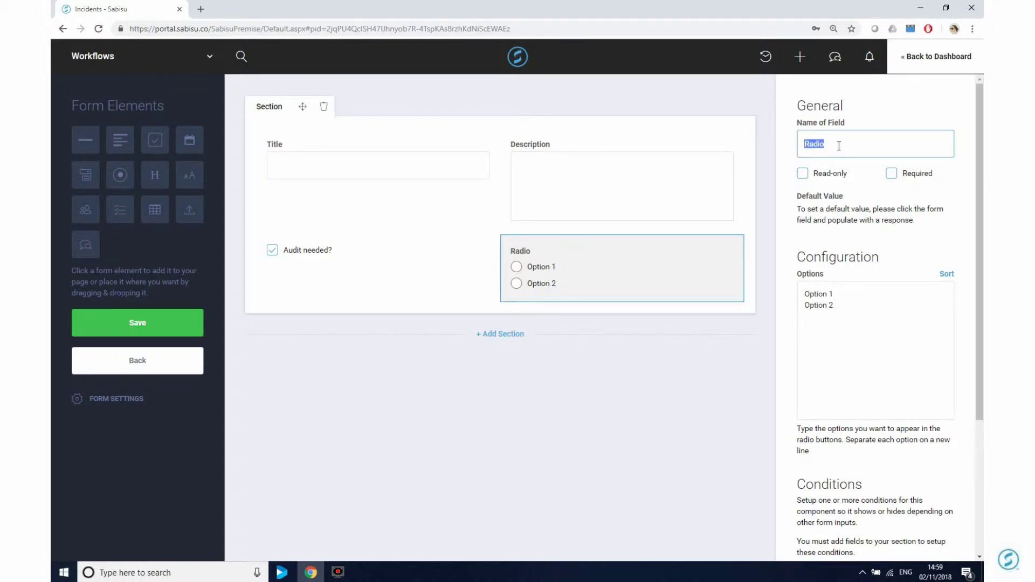
pyautogui.write('Audit Required')
pyautogui.moveTo(847, 310); pyautogui.dragTo(807, 294)
pyautogui.write('Yes ')
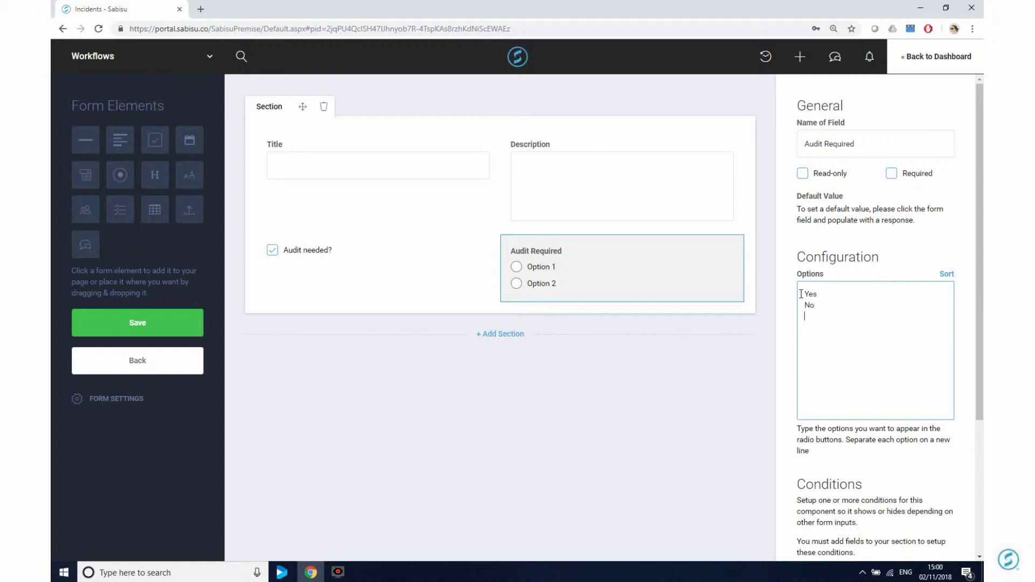
pyautogui.write('No Not')
pyautogui.click(699, 379)
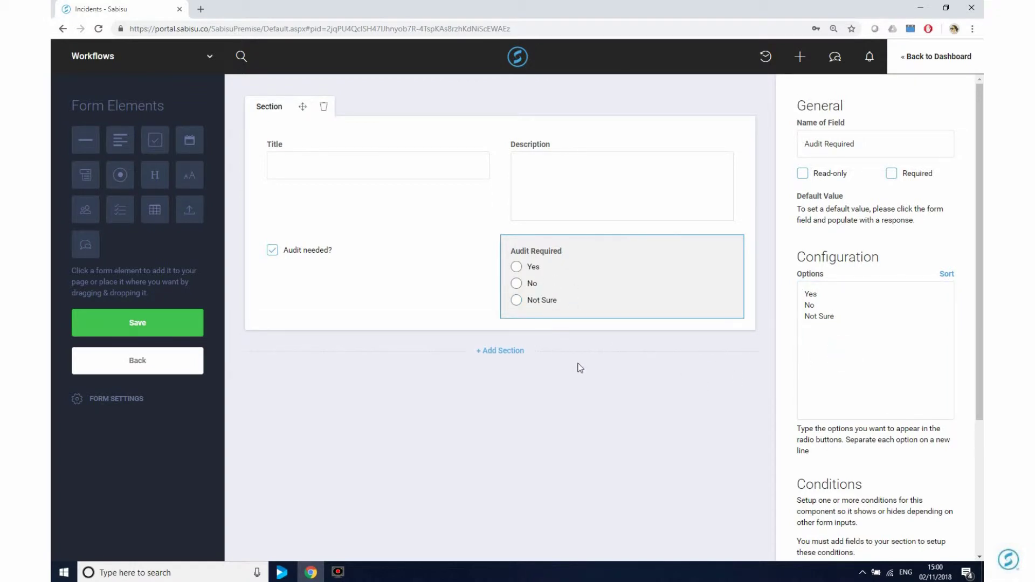
pyautogui.click(272, 250)
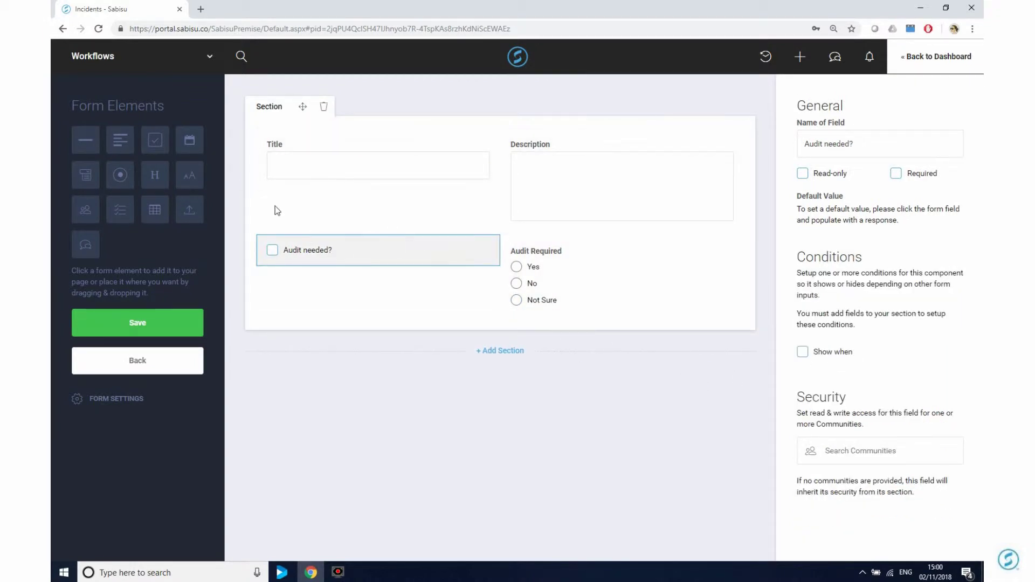
# Add a full-width dropdown below the audit fields and name it "Area"
pyautogui.moveTo(86, 174); pyautogui.dragTo(596, 322)
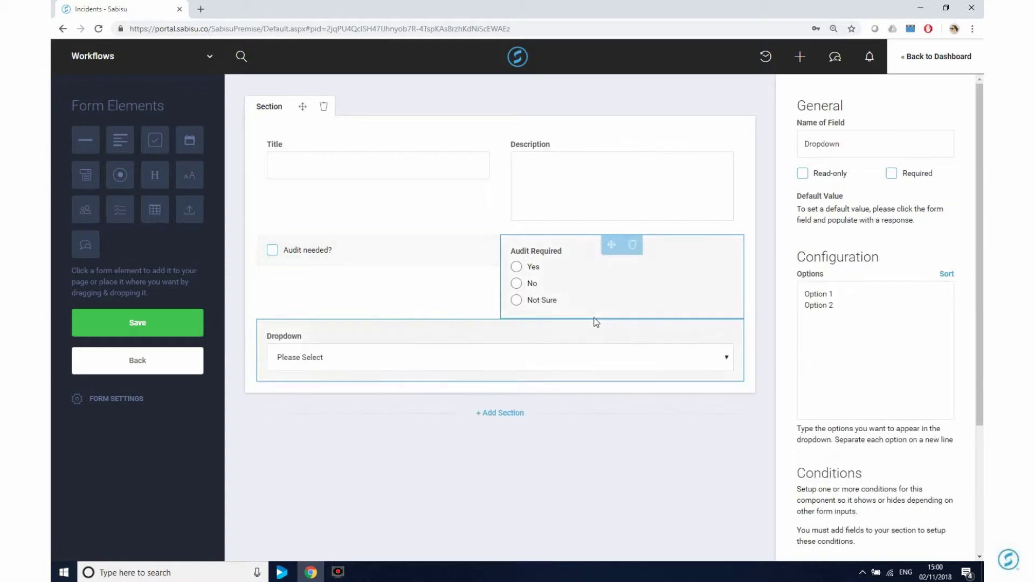
pyautogui.doubleClick(869, 147)
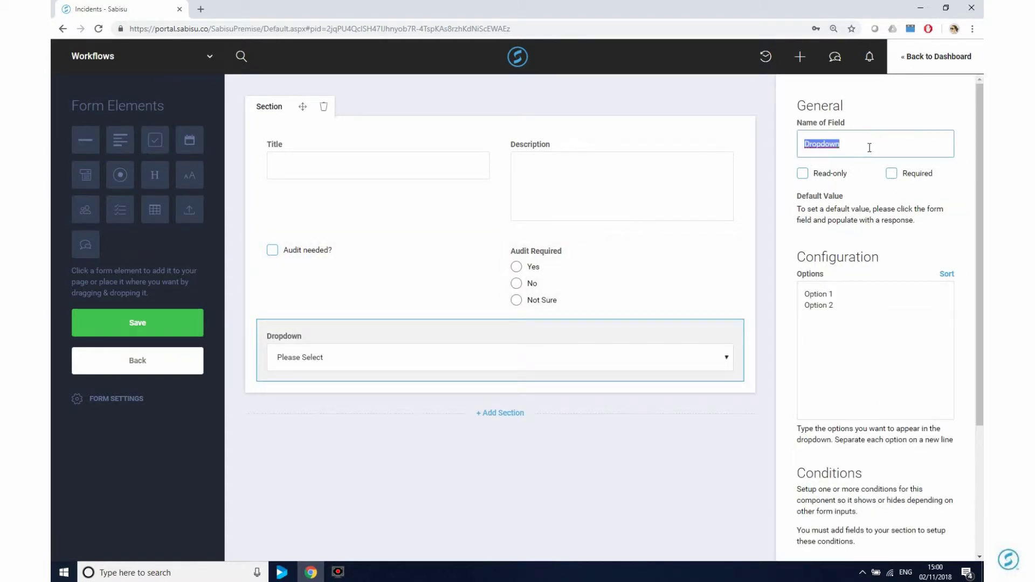
pyautogui.write('Area')
# Set the Area dropdown's options to Hot End, Cold End, Main Office and Maintenance Building, and preview the list
pyautogui.click(850, 323)
pyautogui.moveTo(846, 305); pyautogui.dragTo(784, 296)
pyautogui.write('Hot')
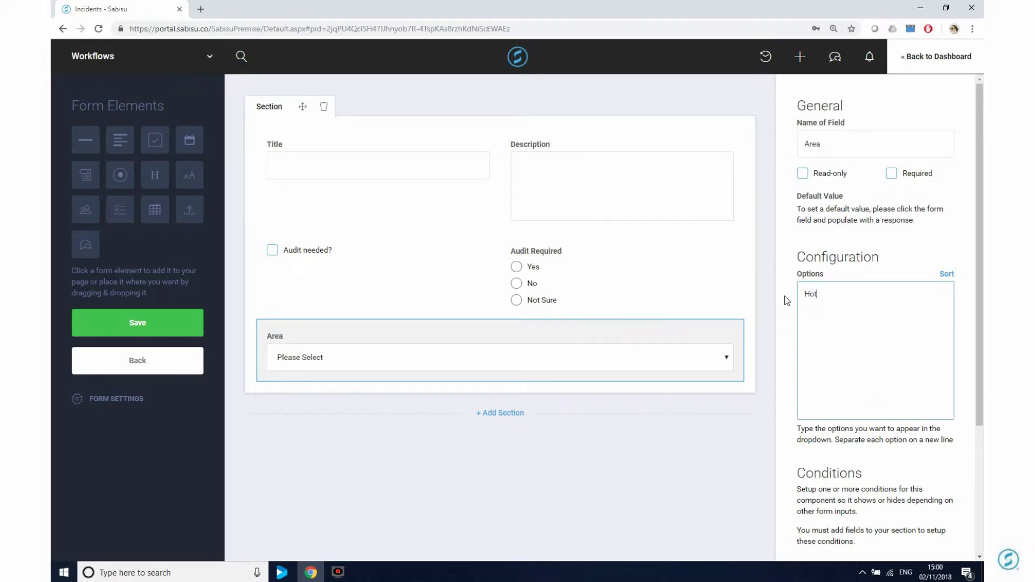
pyautogui.write(' End')
pyautogui.press('Return')
pyautogui.write('Cold End ')
pyautogui.write('Main Offic')
pyautogui.write('e')
pyautogui.press('Return')
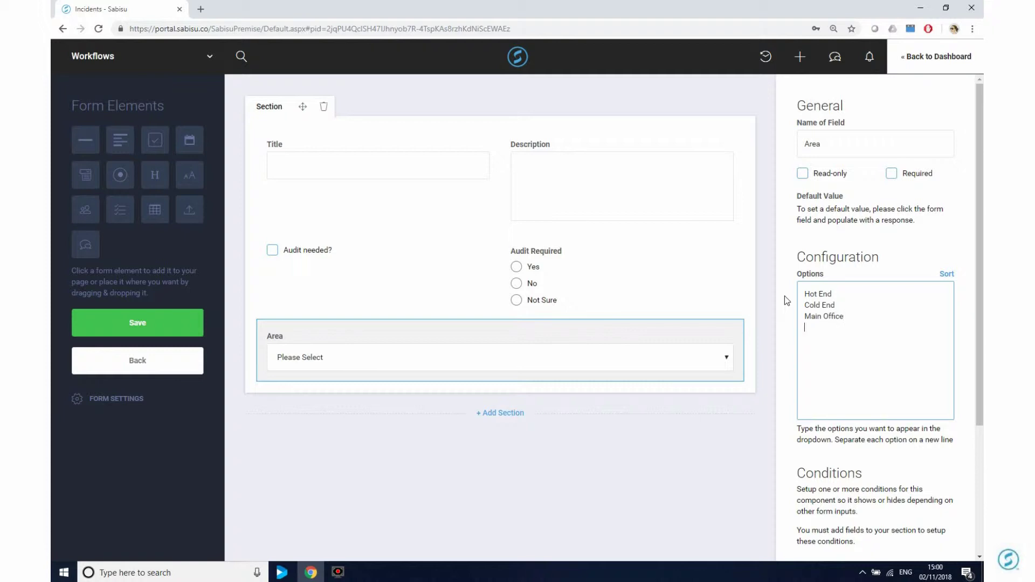
pyautogui.write('Maintenance Building')
pyautogui.click(689, 478)
pyautogui.click(835, 392)
pyautogui.click(727, 357)
pyautogui.click(728, 358)
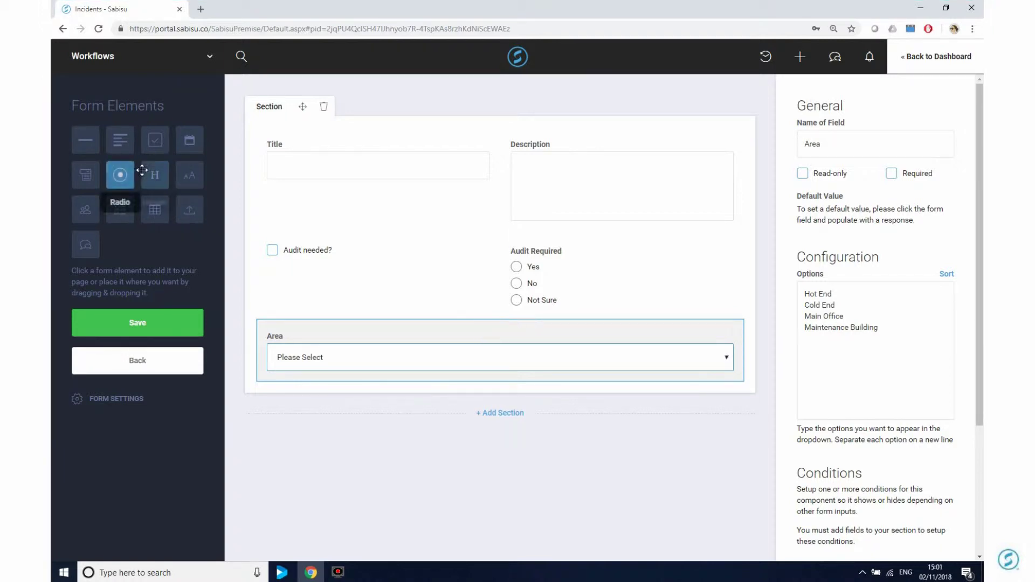
# Add a header and a text block below the Area dropdown, and set the header text to "Instructions"
pyautogui.moveTo(156, 174); pyautogui.dragTo(309, 380)
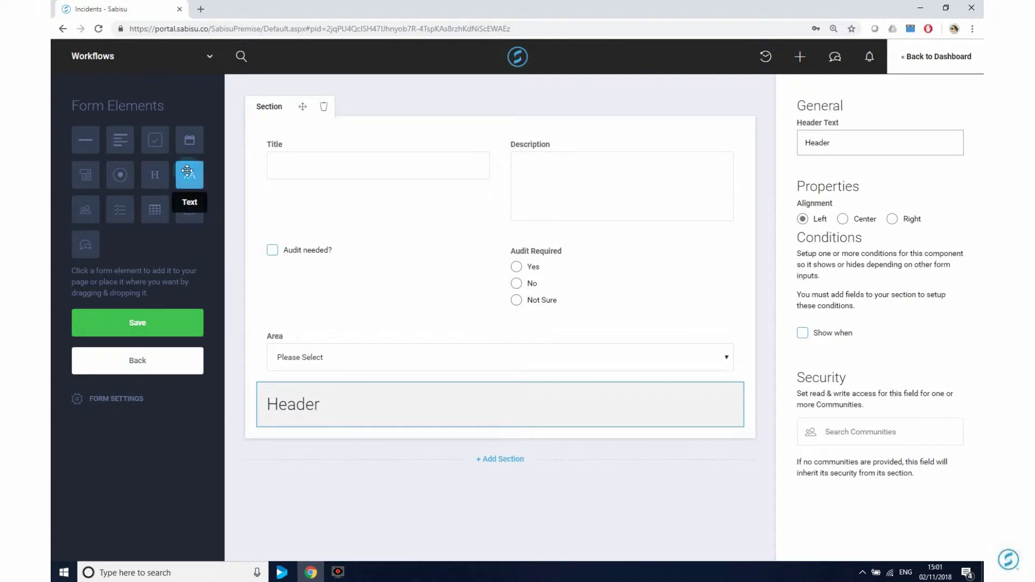
pyautogui.moveTo(188, 175); pyautogui.dragTo(600, 423)
pyautogui.click(351, 408)
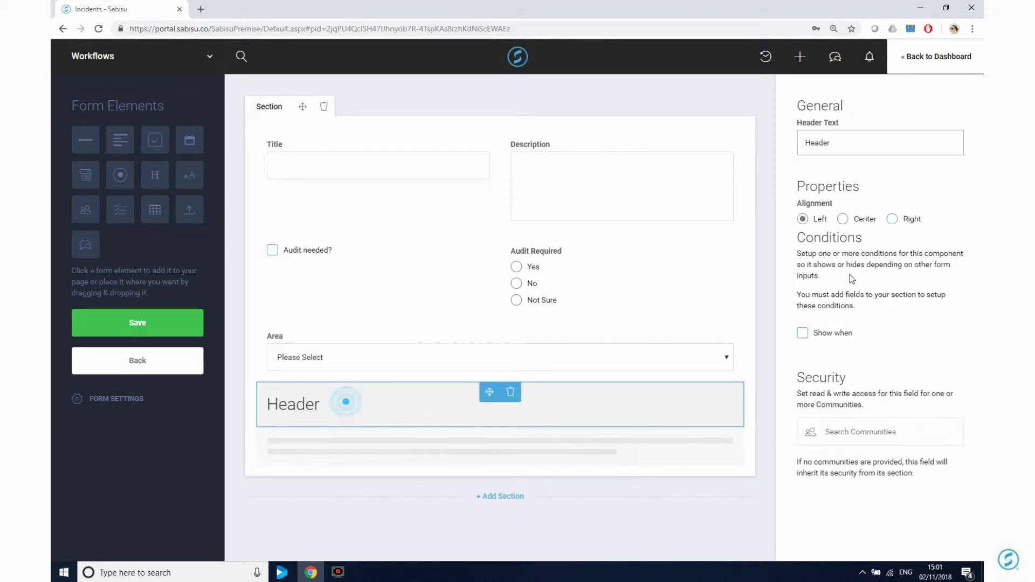
pyautogui.doubleClick(878, 143)
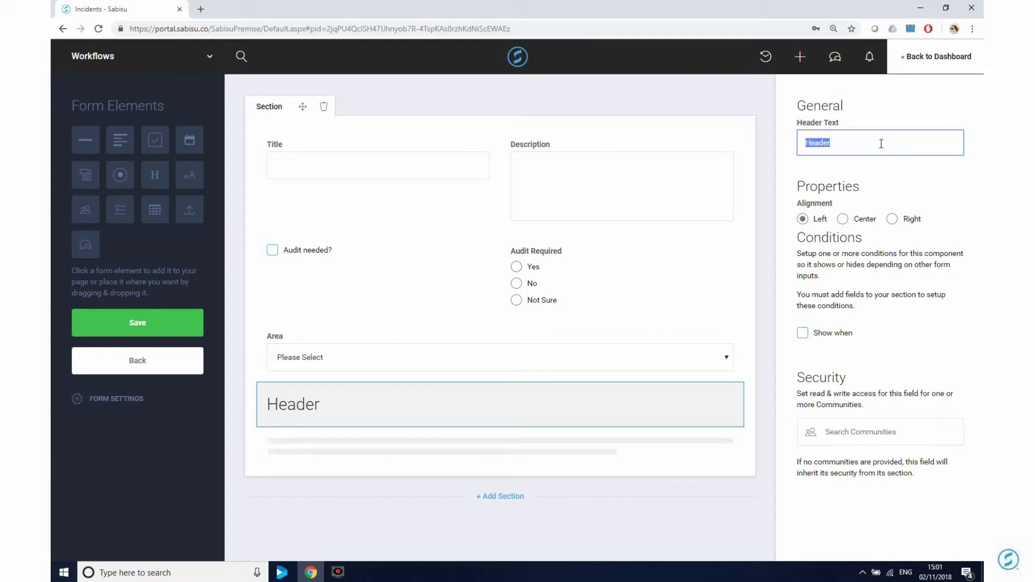
pyautogui.write('Instructions')
# Set the text block under the Instructions header to "The next fields will inform you of the correct process"
pyautogui.click(583, 455)
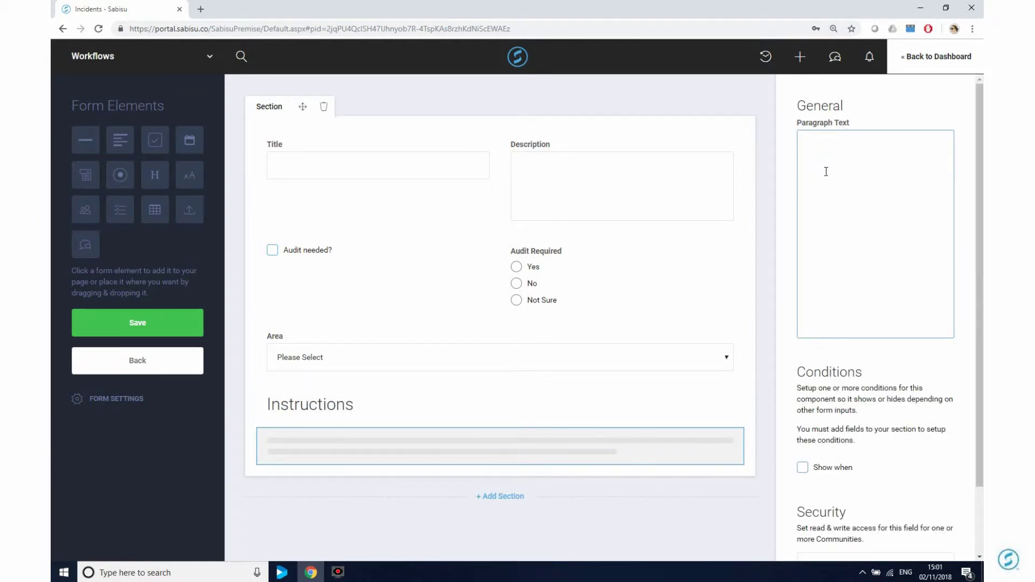
pyautogui.write('The next fields will inform you of the correct process')
pyautogui.click(887, 98)
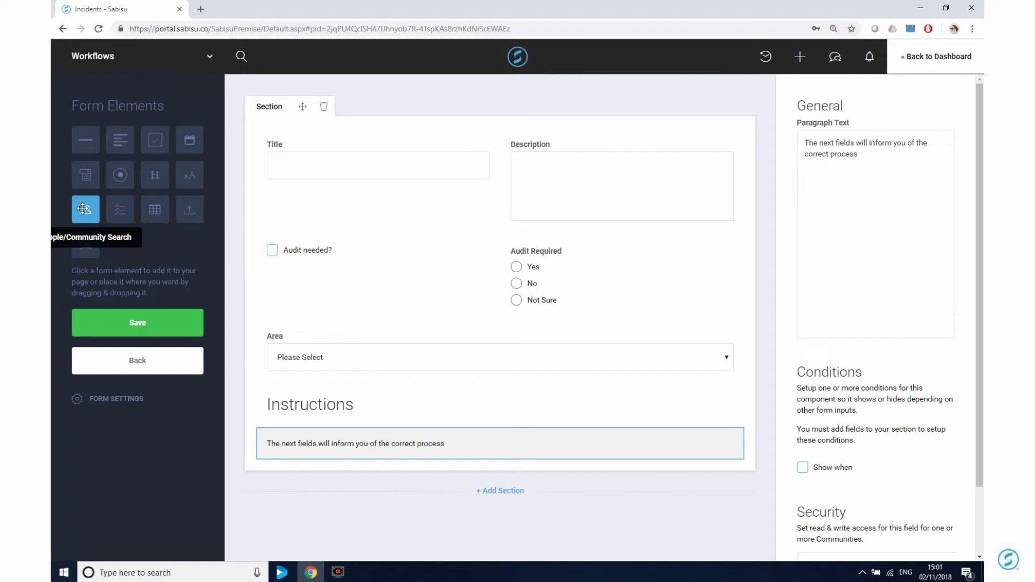
# Add a People/Community Search field beside the Instructions header, with Single Selection Only on and the search limited to People
pyautogui.moveTo(83, 208); pyautogui.dragTo(741, 406)
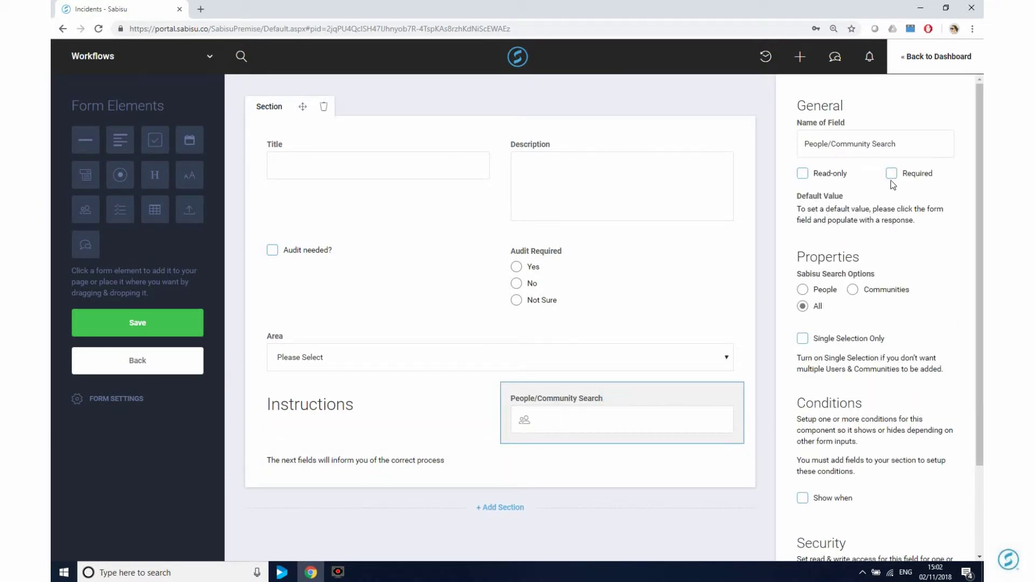
pyautogui.click(816, 290)
pyautogui.click(853, 290)
pyautogui.click(803, 306)
pyautogui.click(802, 340)
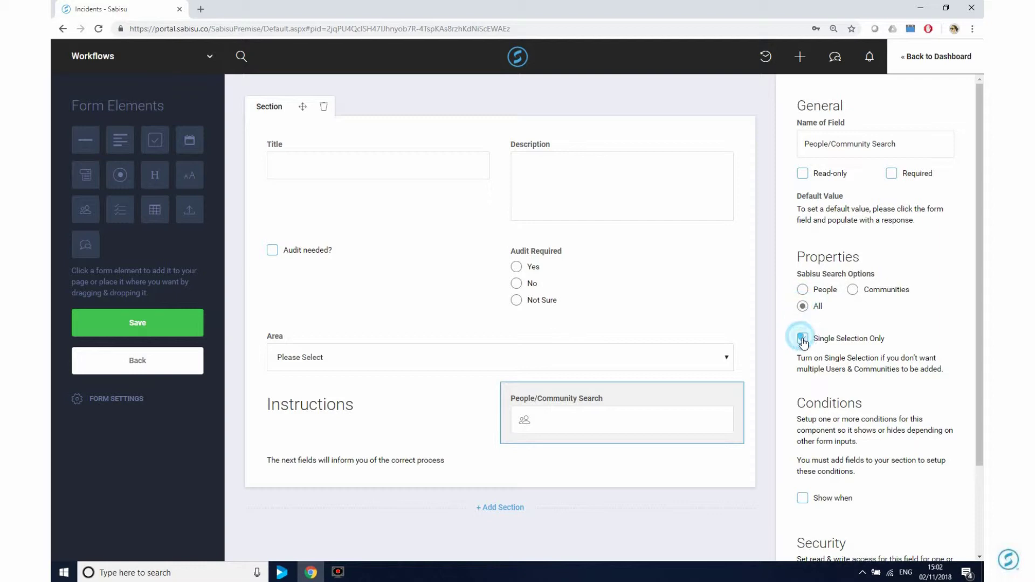
pyautogui.click(803, 291)
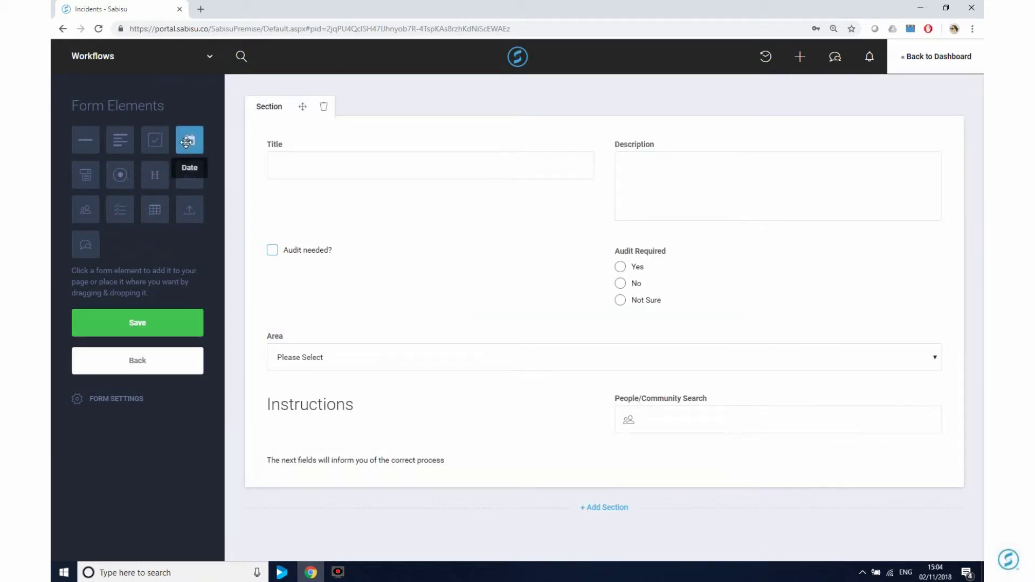
# Add a date field beside the Description field and make it include the time
pyautogui.moveTo(190, 140); pyautogui.dragTo(943, 160)
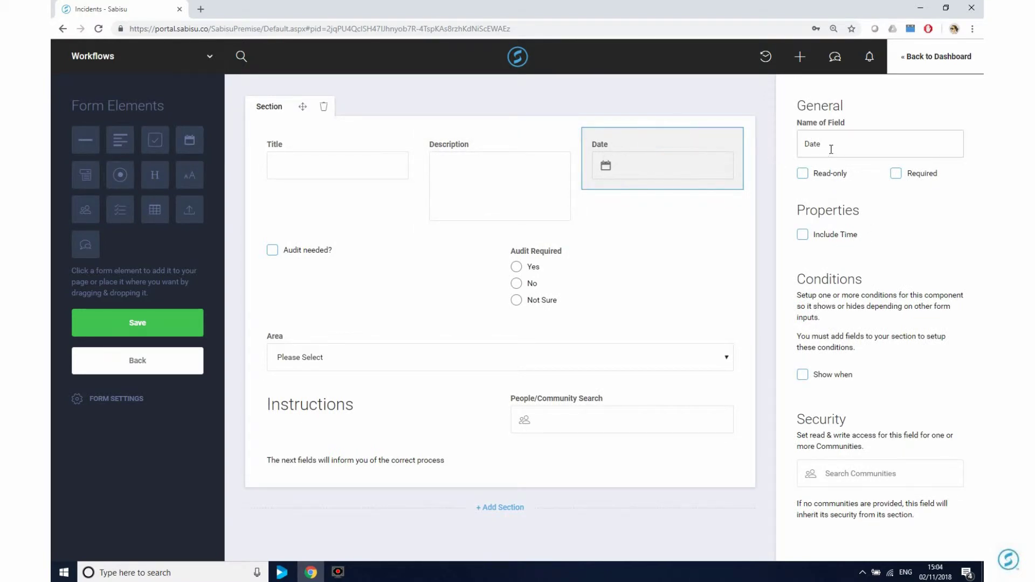
pyautogui.click(802, 235)
pyautogui.click(804, 241)
pyautogui.click(803, 235)
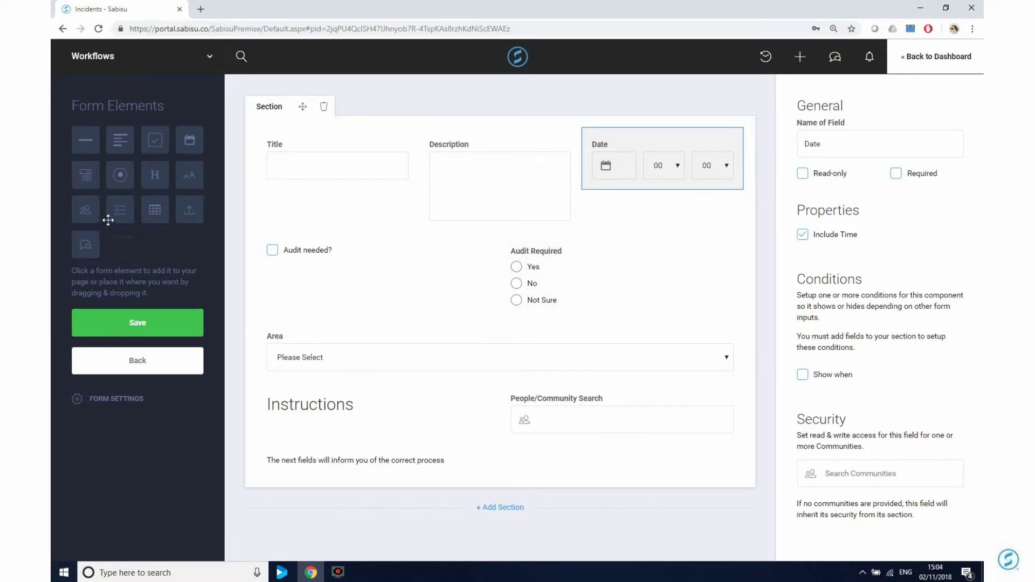
# Add an Actions list below the instruction text and a table beneath it
pyautogui.moveTo(119, 207); pyautogui.dragTo(580, 474)
pyautogui.scroll(-2, 606, 397)
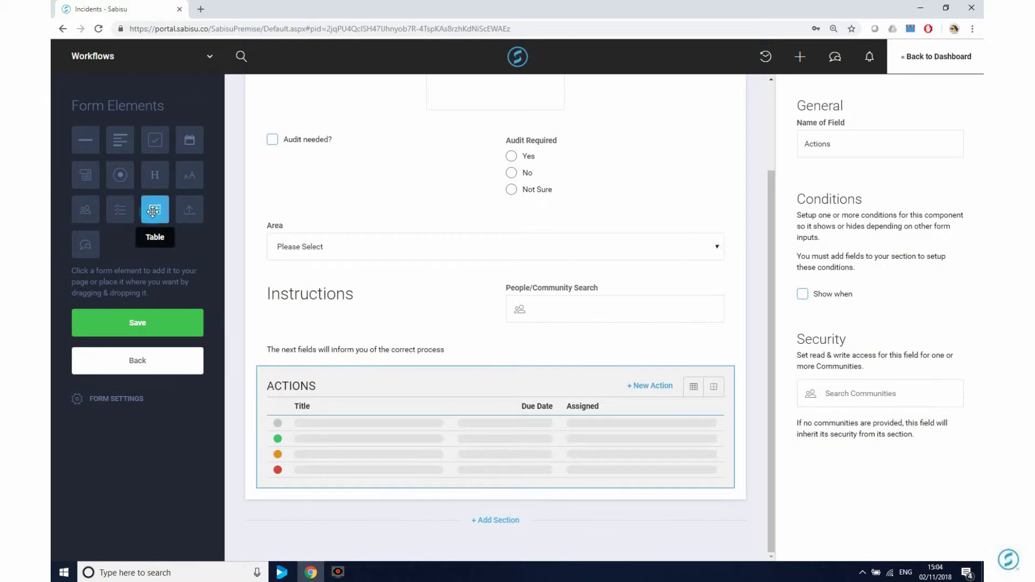
pyautogui.moveTo(153, 211); pyautogui.dragTo(429, 490)
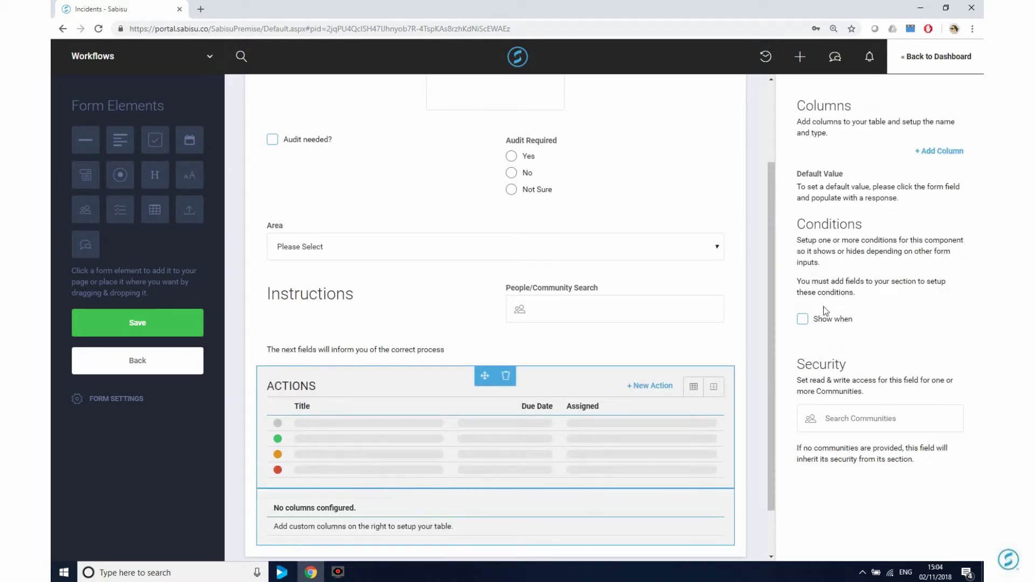
# Add a first table column named "Name" with the People / Community Search type
pyautogui.click(931, 153)
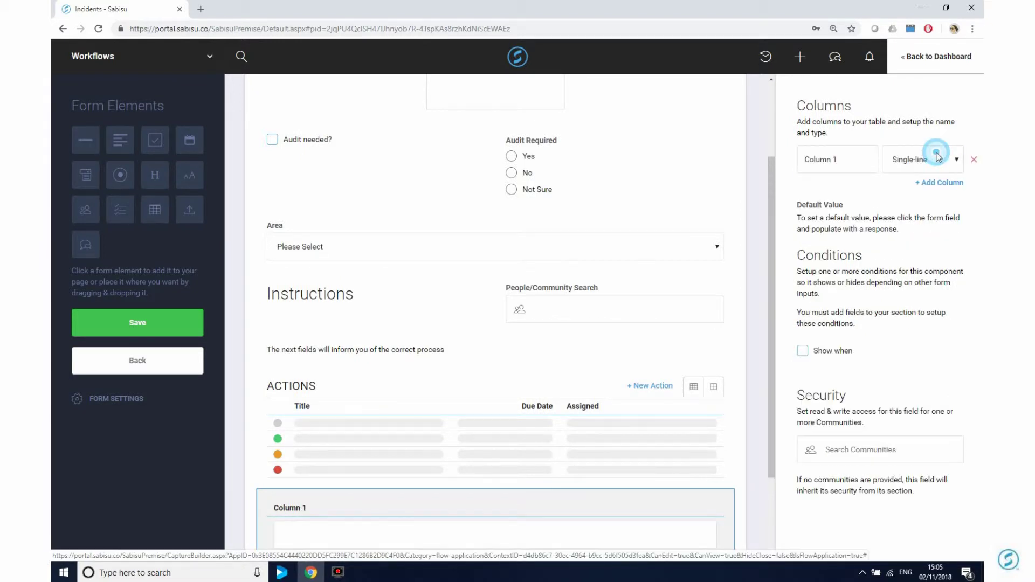
pyautogui.click(861, 160)
pyautogui.write('Name')
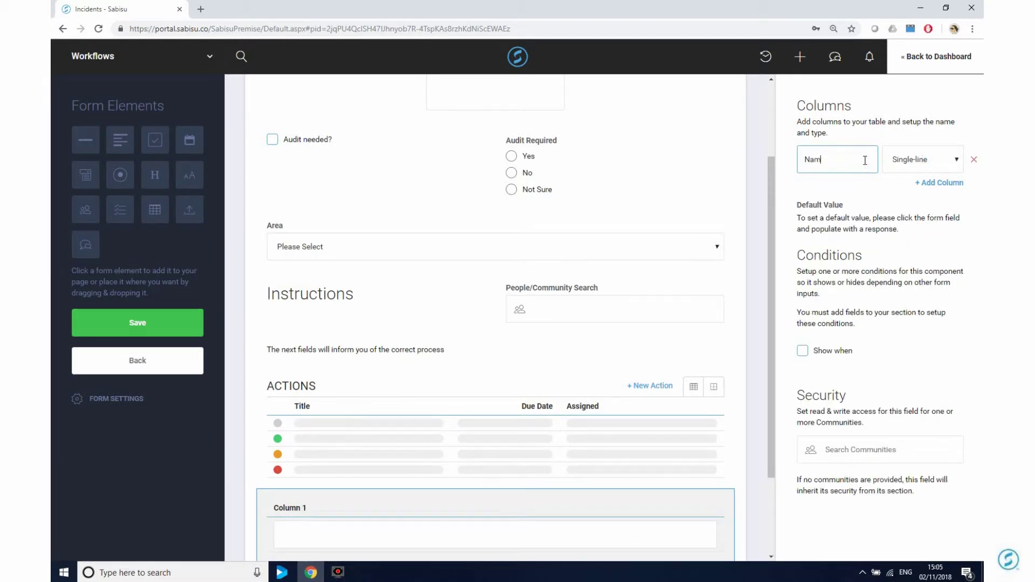
pyautogui.click(898, 162)
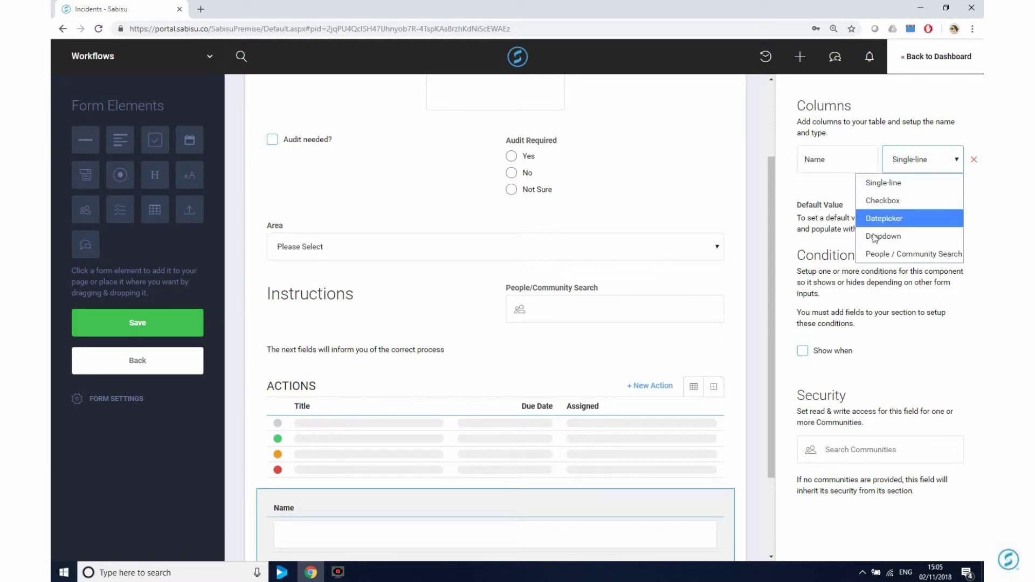
pyautogui.click(905, 254)
# Add a second table column named "Comments" and keep its type as Single-line
pyautogui.click(943, 184)
pyautogui.click(842, 191)
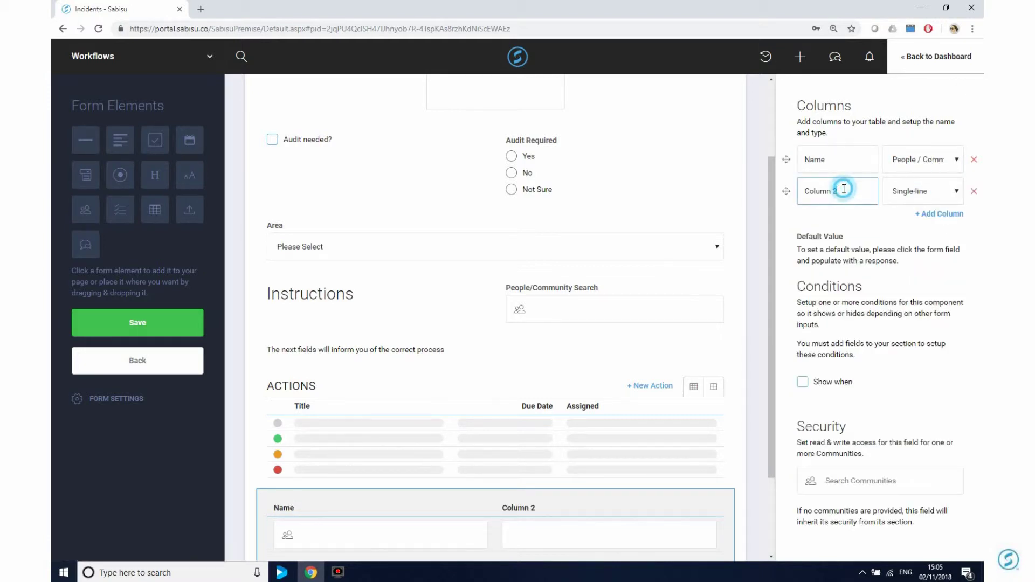
pyautogui.write('ments')
pyautogui.click(896, 190)
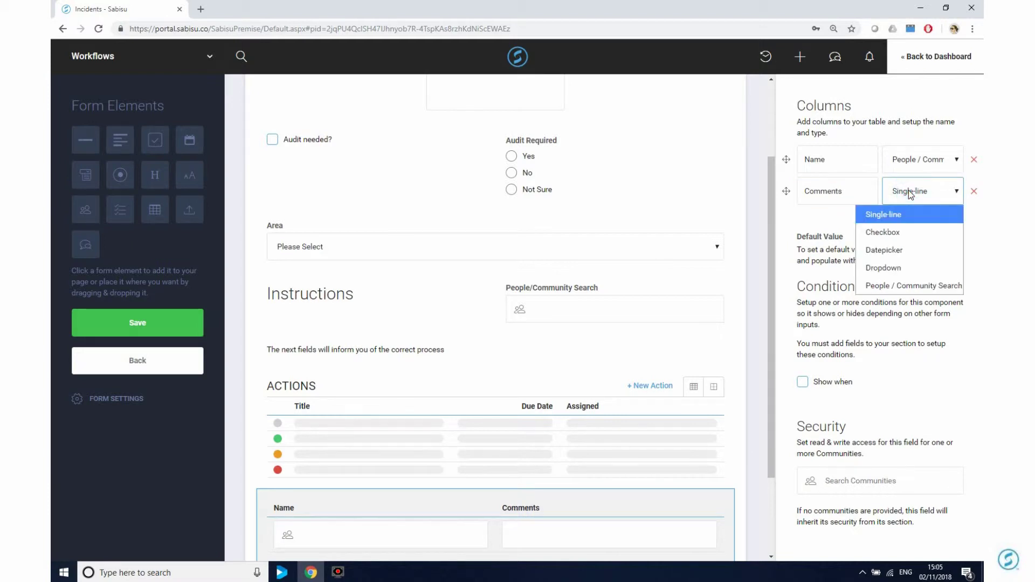
pyautogui.click(909, 194)
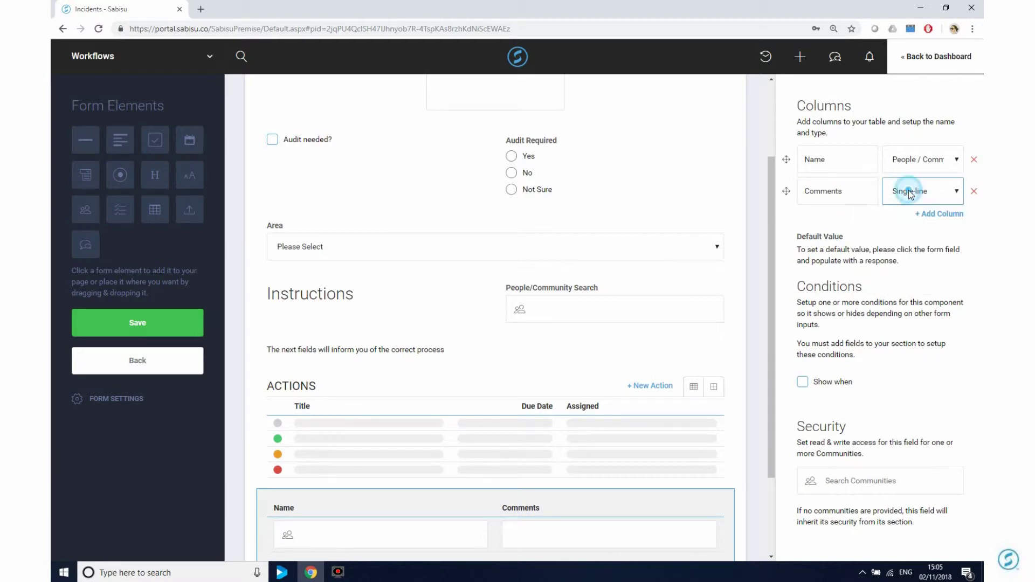
# Add a third table column named "Date of Review" with the Datepicker type
pyautogui.click(949, 215)
pyautogui.moveTo(852, 222); pyautogui.dragTo(792, 218)
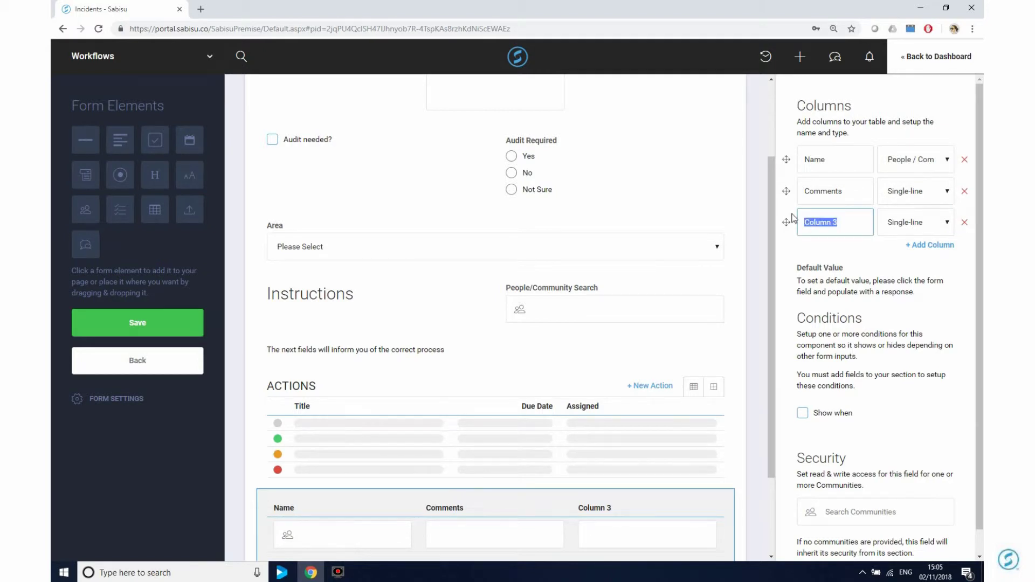
pyautogui.write('Date of Review')
pyautogui.click(902, 227)
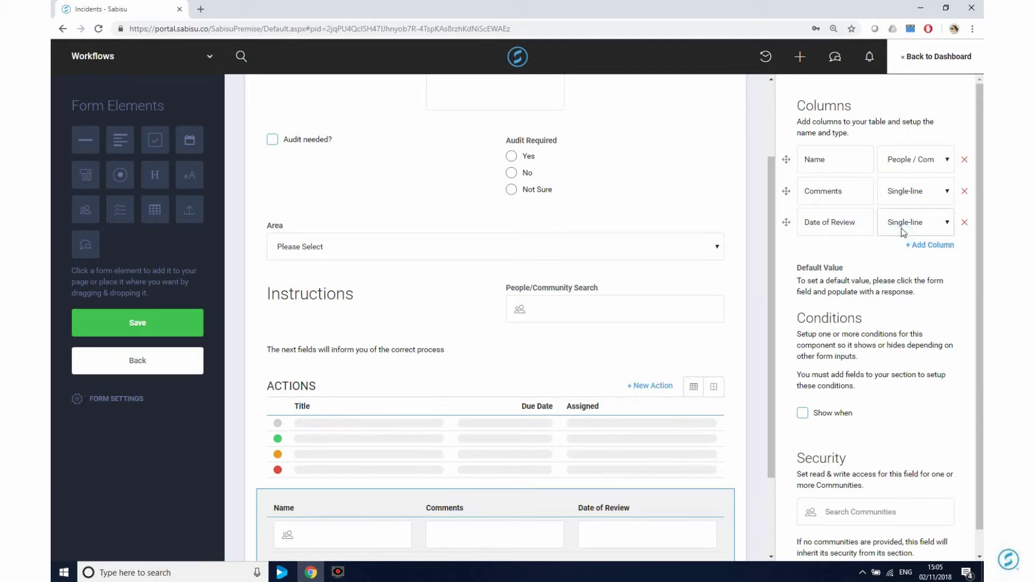
pyautogui.click(882, 281)
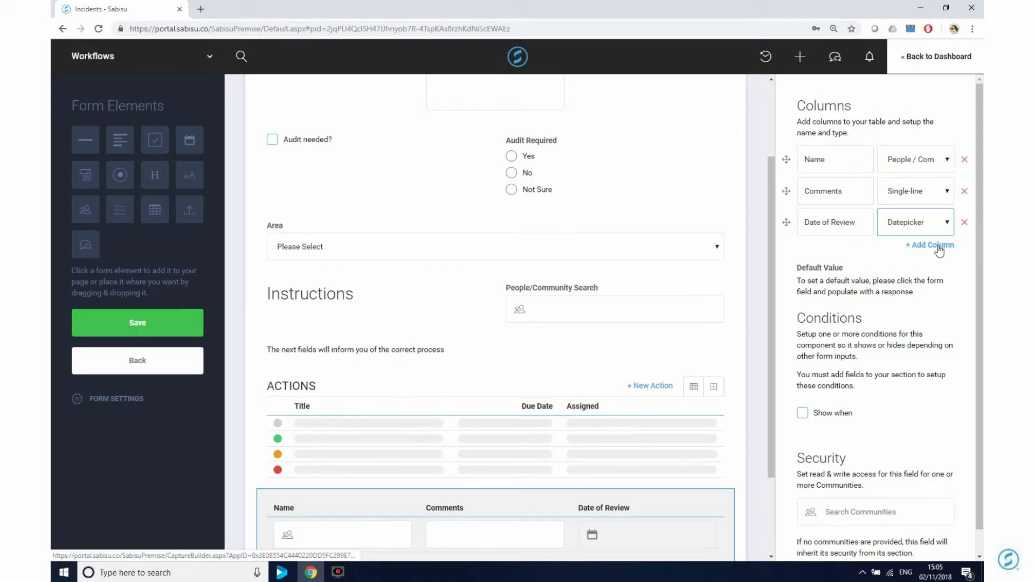
# Add a file upload element below the table and name it "Documents"
pyautogui.scroll(-1, 873, 241)
pyautogui.scroll(-2, 692, 305)
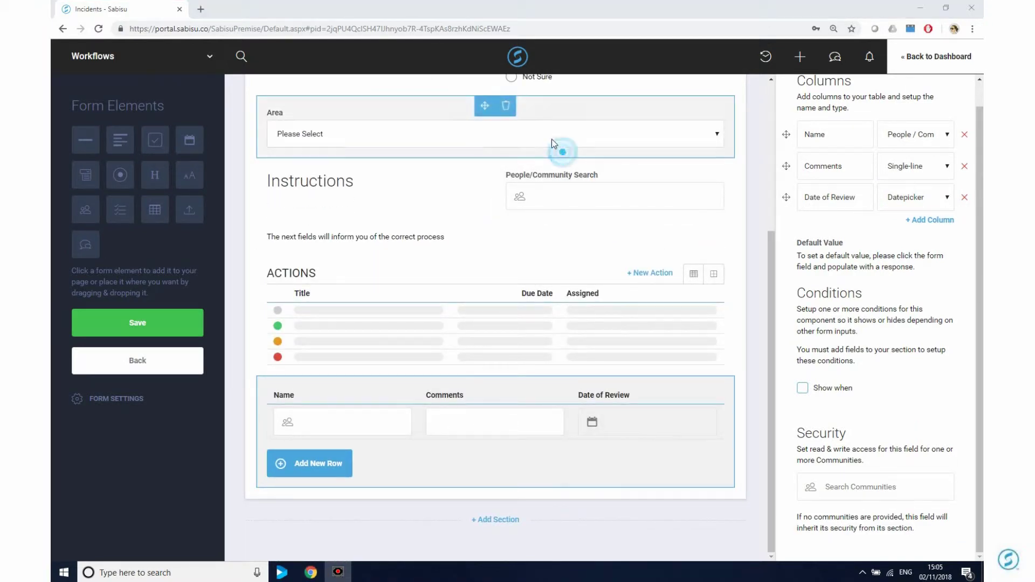
pyautogui.moveTo(179, 212); pyautogui.dragTo(355, 493)
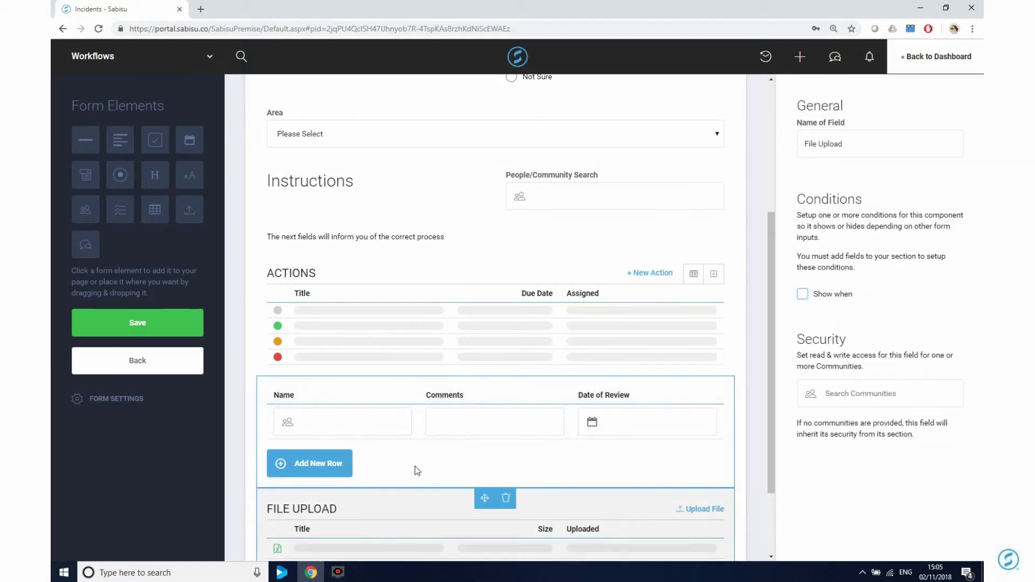
pyautogui.scroll(-2, 416, 471)
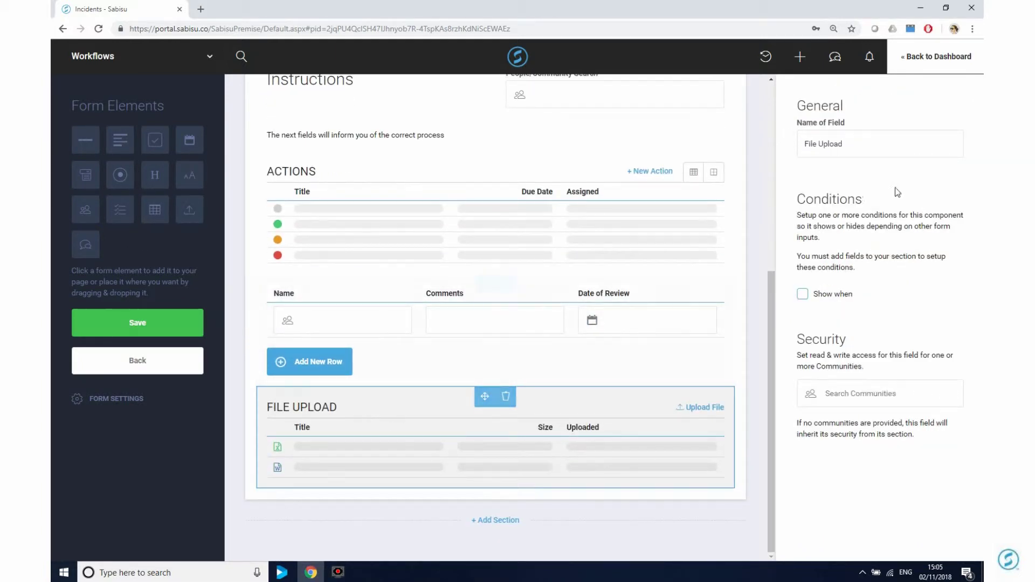
pyautogui.click(849, 145)
pyautogui.moveTo(847, 144); pyautogui.dragTo(783, 142)
pyautogui.write('D')
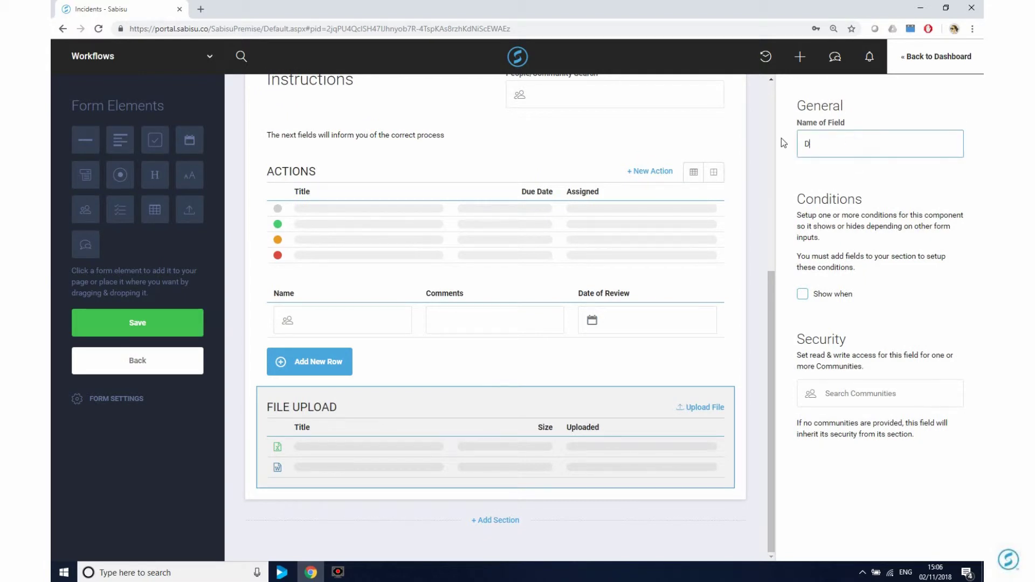
pyautogui.write('ocuments')
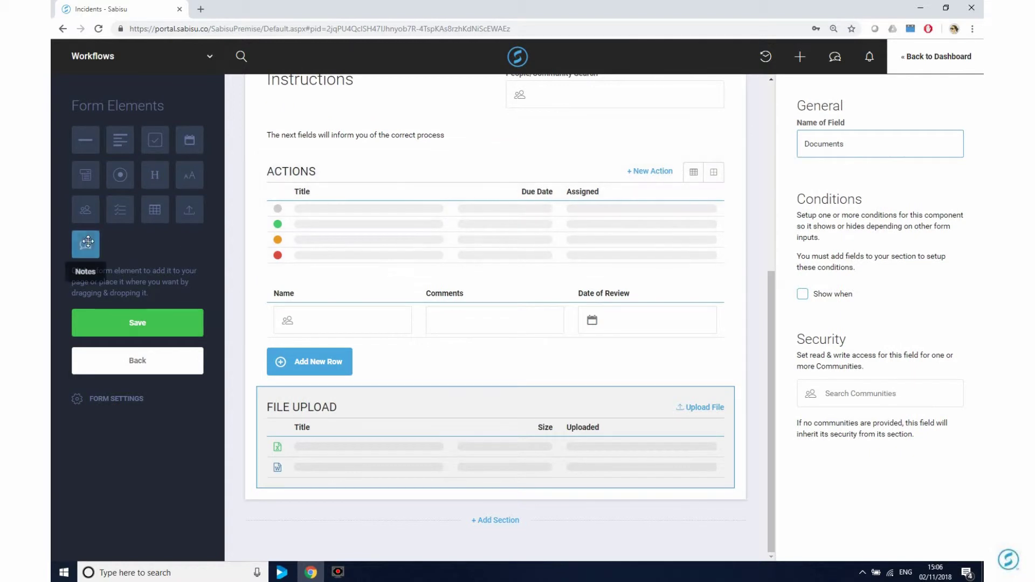
# Add a notes element below the Documents upload and rename it "Comments"
pyautogui.click(190, 298)
pyautogui.moveTo(191, 301); pyautogui.dragTo(521, 488)
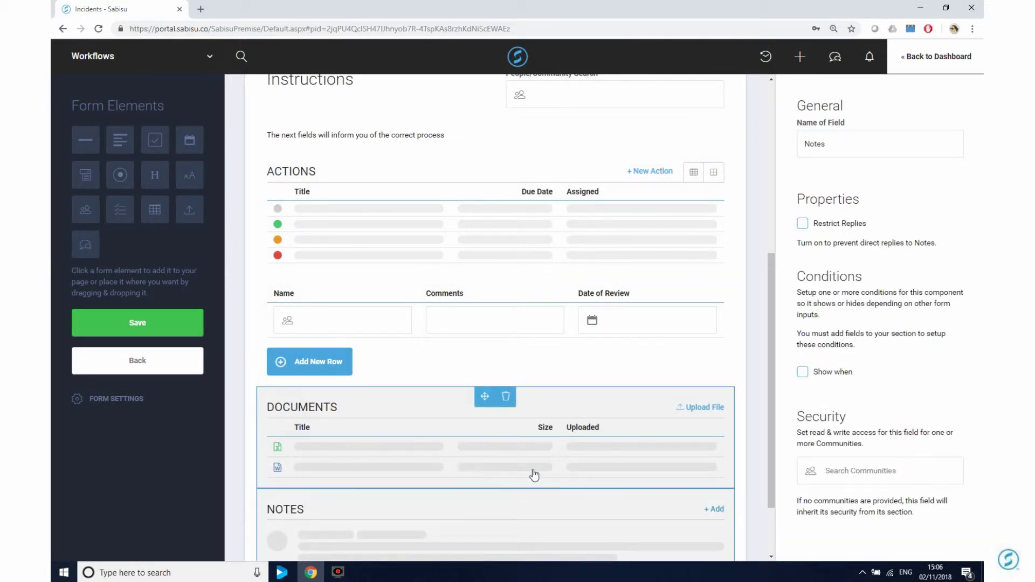
pyautogui.scroll(-2, 544, 463)
pyautogui.doubleClick(835, 139)
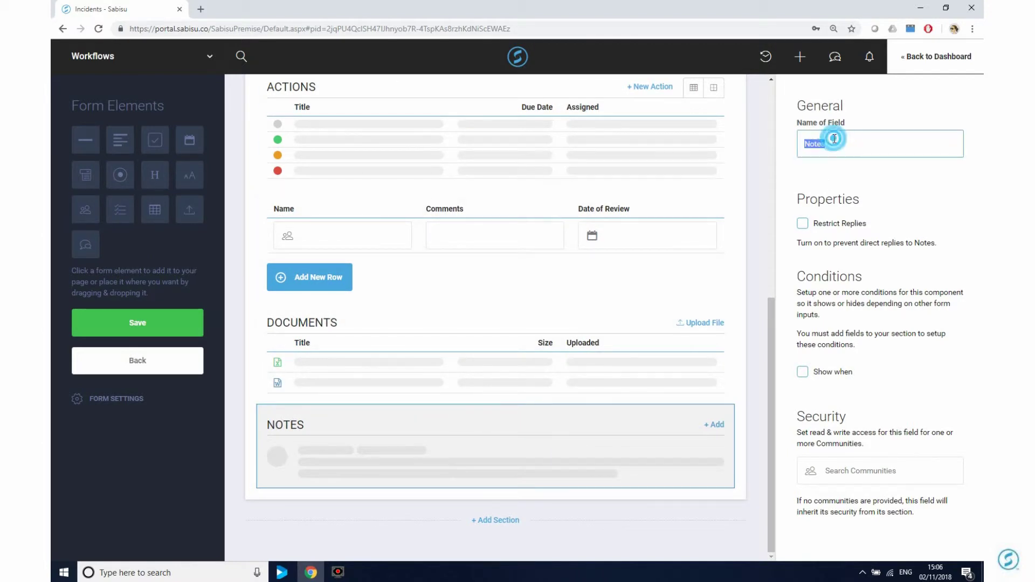
pyautogui.write('Com')
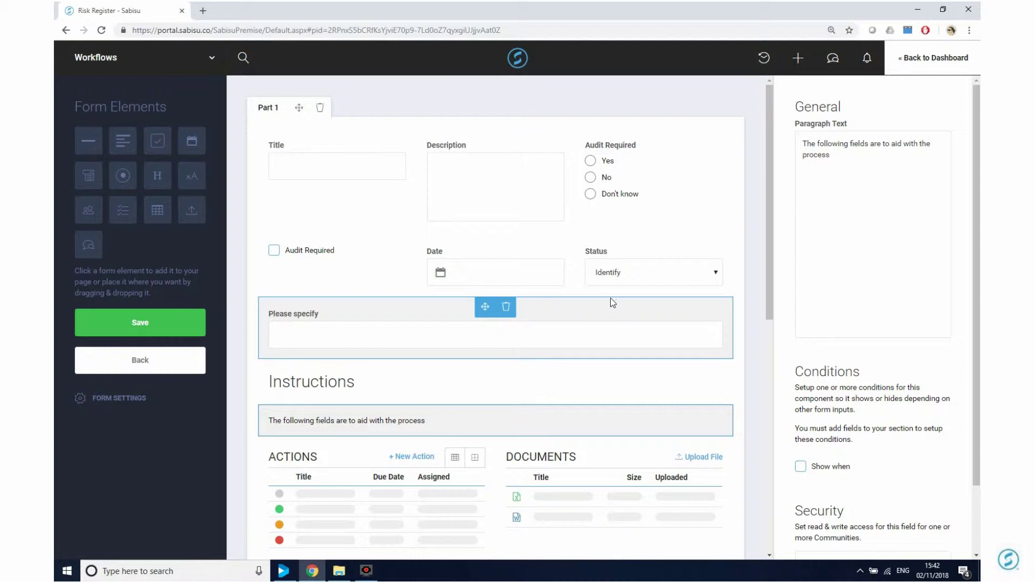
# Set Part 1's default values: Audit Required radio to Yes, Audit Required checkbox ticked, and Title to "enter a title"
pyautogui.click(595, 172)
pyautogui.click(590, 160)
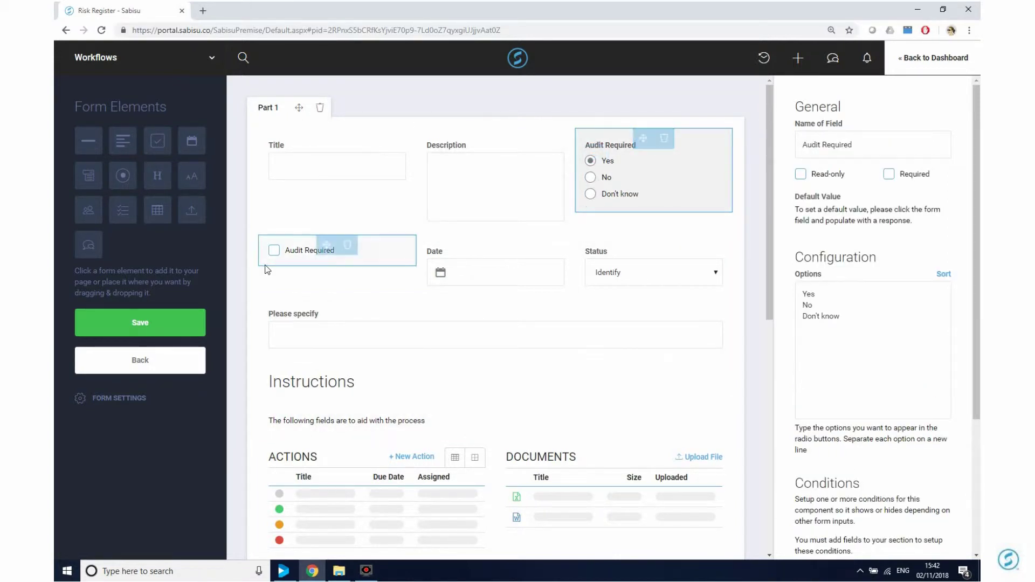
pyautogui.click(274, 251)
pyautogui.click(307, 169)
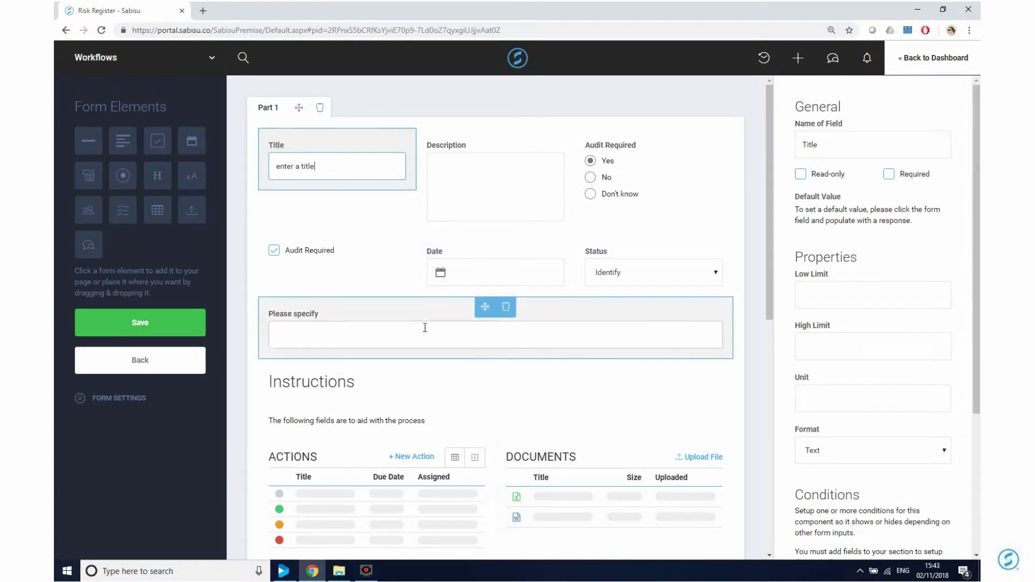
# Set the "Please specify" field to show only when Status (Part 1) equals Other, and check its condition marker
pyautogui.click(315, 322)
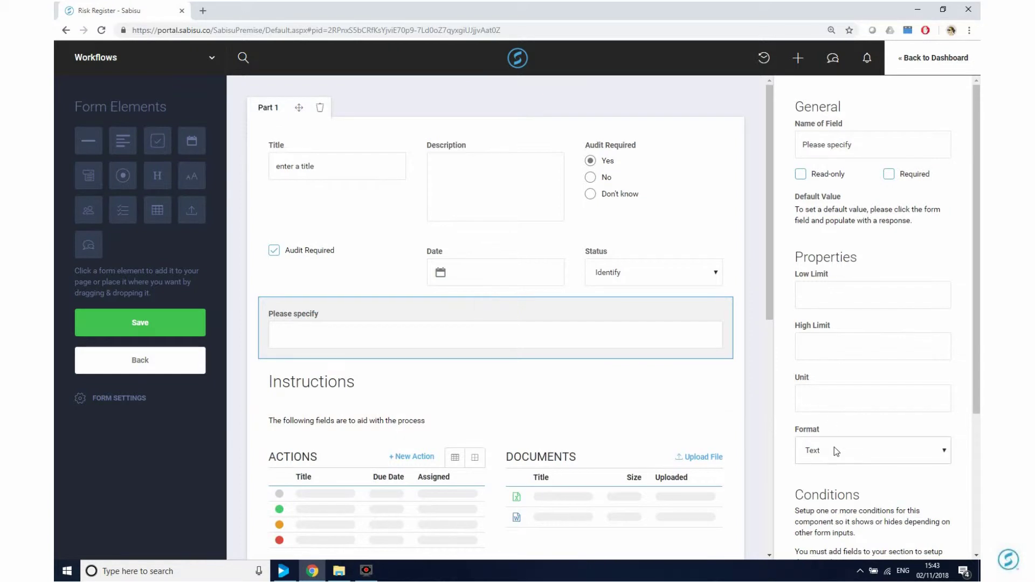
pyautogui.scroll(-4, 833, 449)
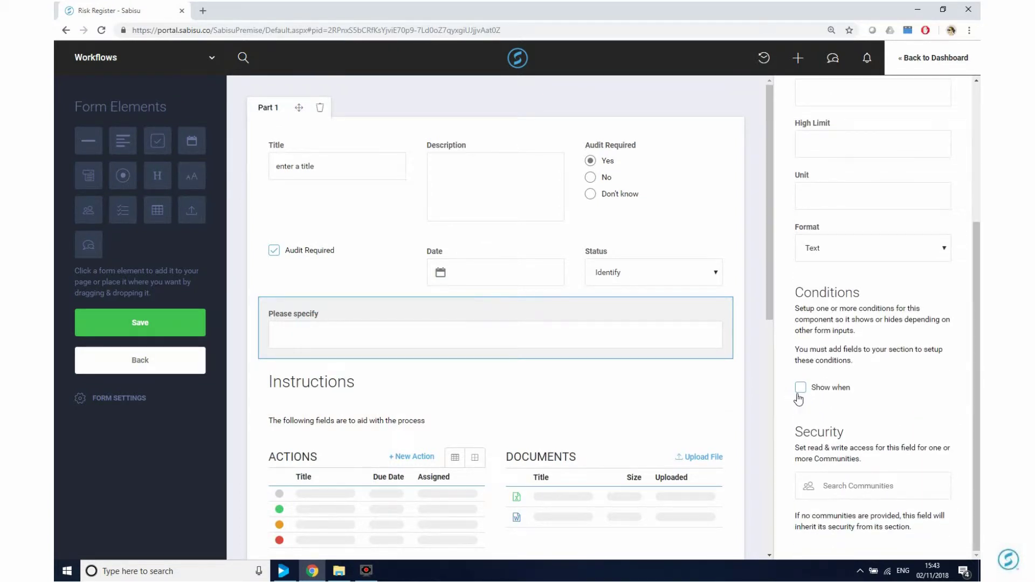
pyautogui.click(800, 388)
pyautogui.click(816, 408)
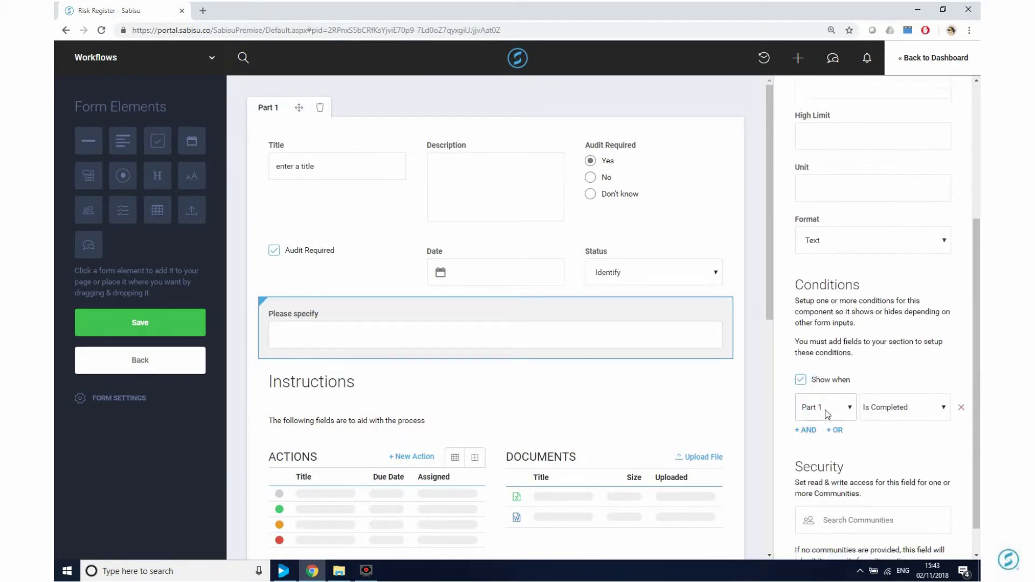
pyautogui.scroll(-1, 825, 413)
pyautogui.click(835, 375)
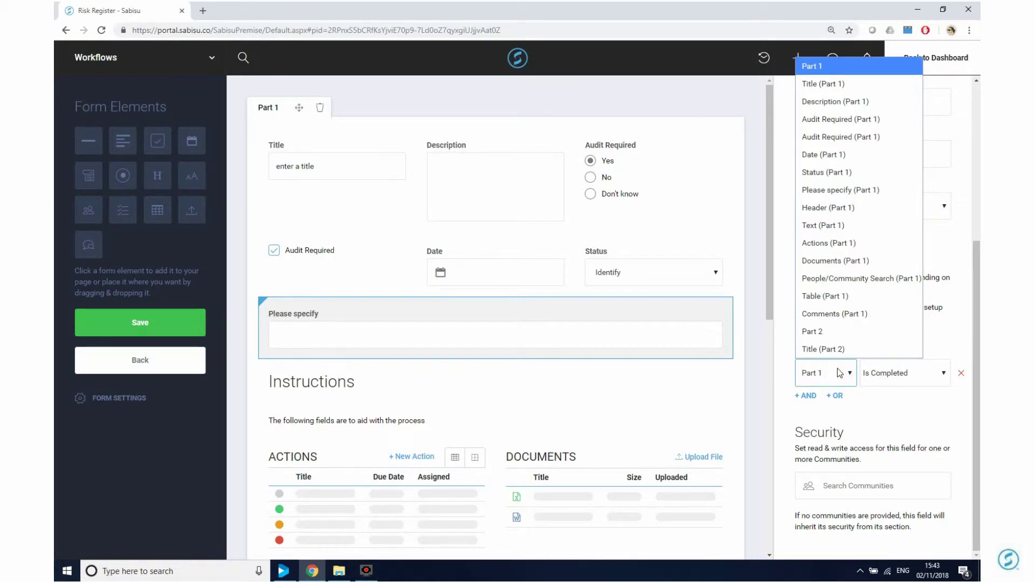
pyautogui.click(828, 174)
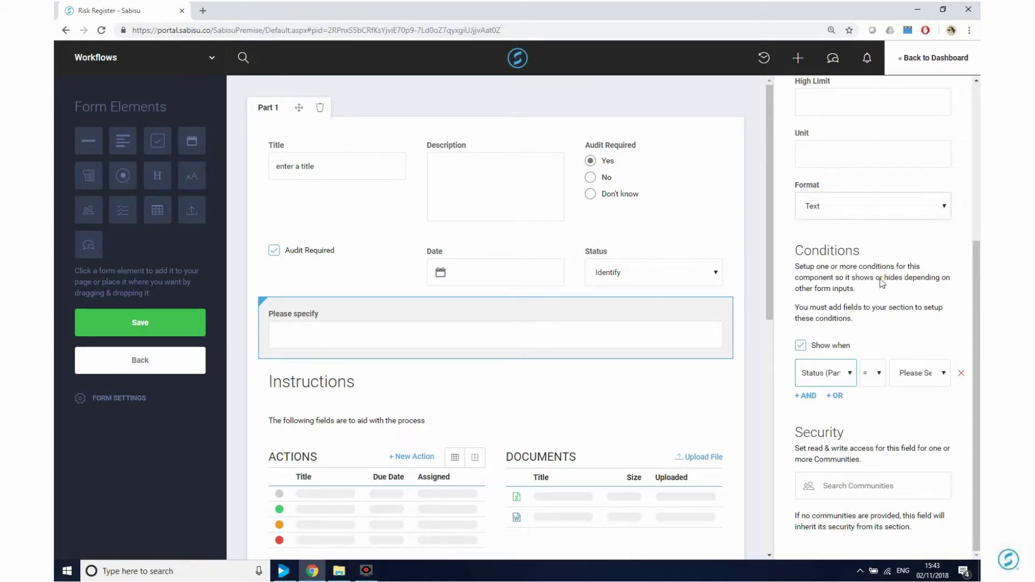
pyautogui.click(936, 384)
pyautogui.click(935, 293)
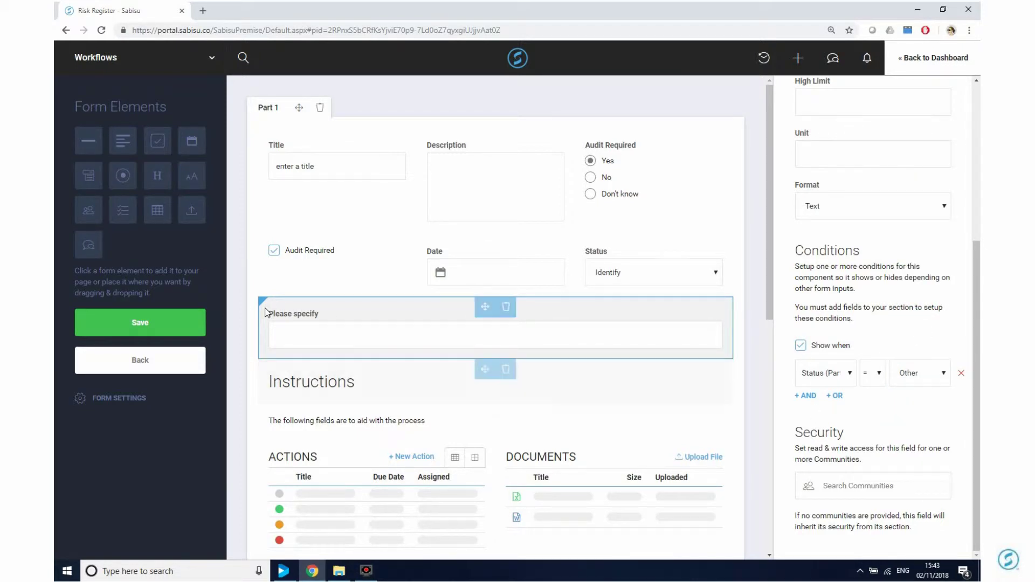
pyautogui.moveTo(264, 305)
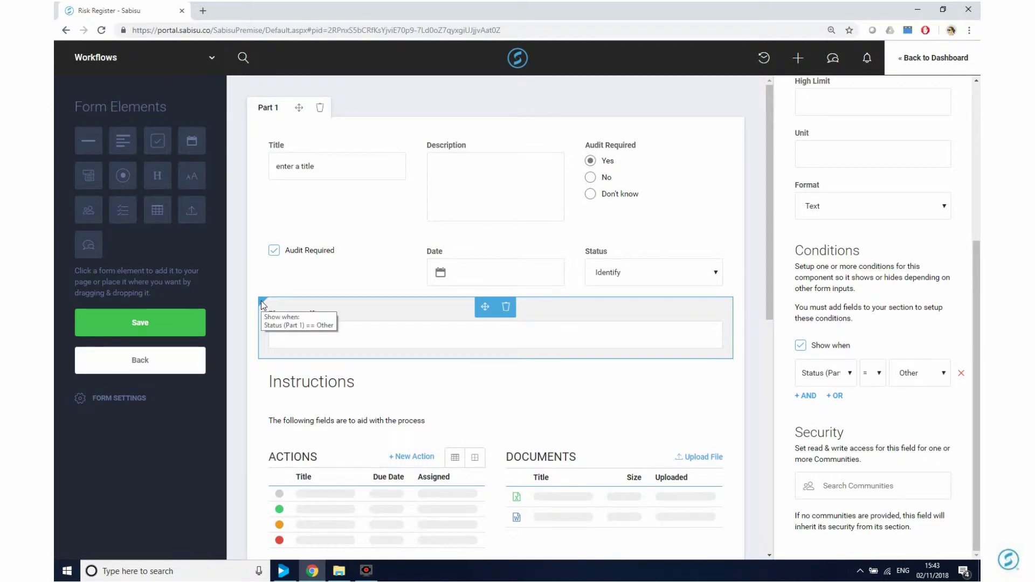
# Search for Poiltry Plc in the review table's community security, and remove the existing Poiltry Plc entry
pyautogui.scroll(-2, 550, 363)
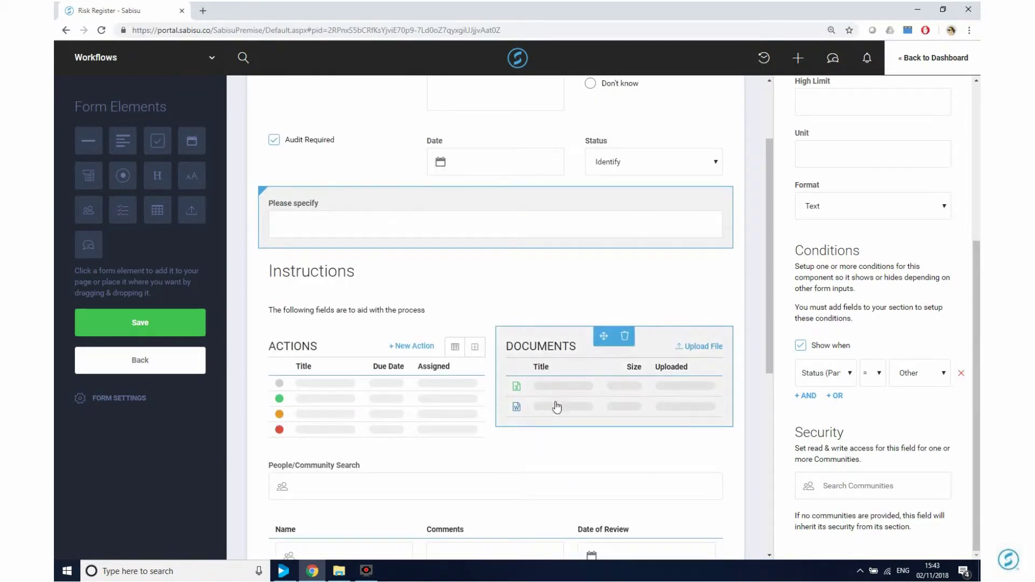
pyautogui.scroll(-4, 558, 412)
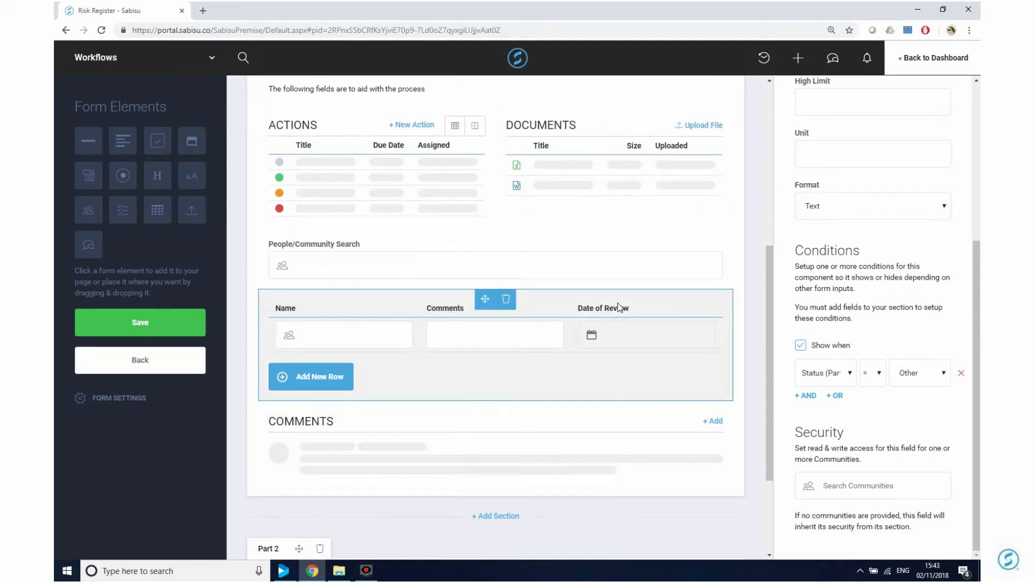
pyautogui.click(370, 321)
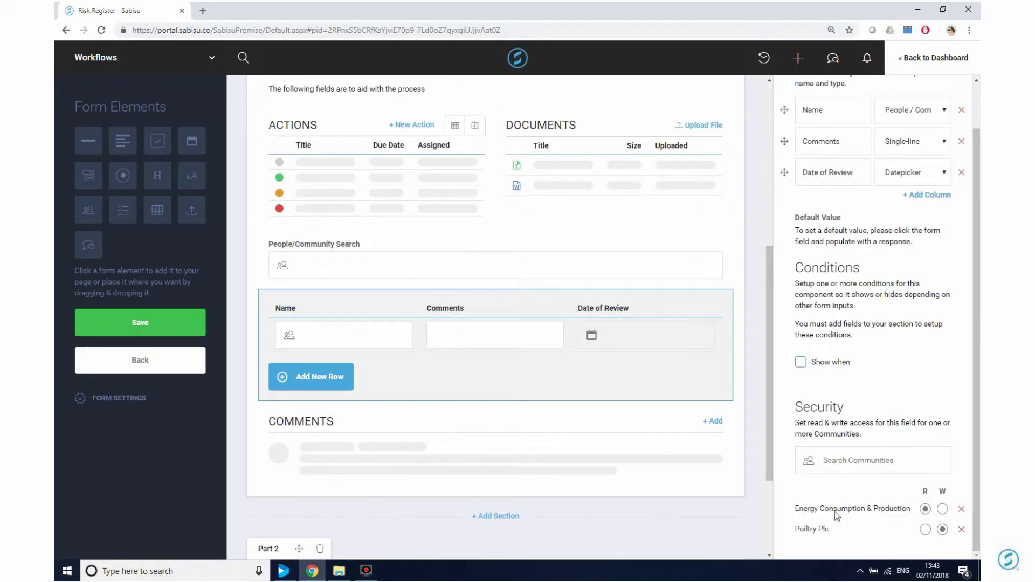
pyautogui.click(839, 464)
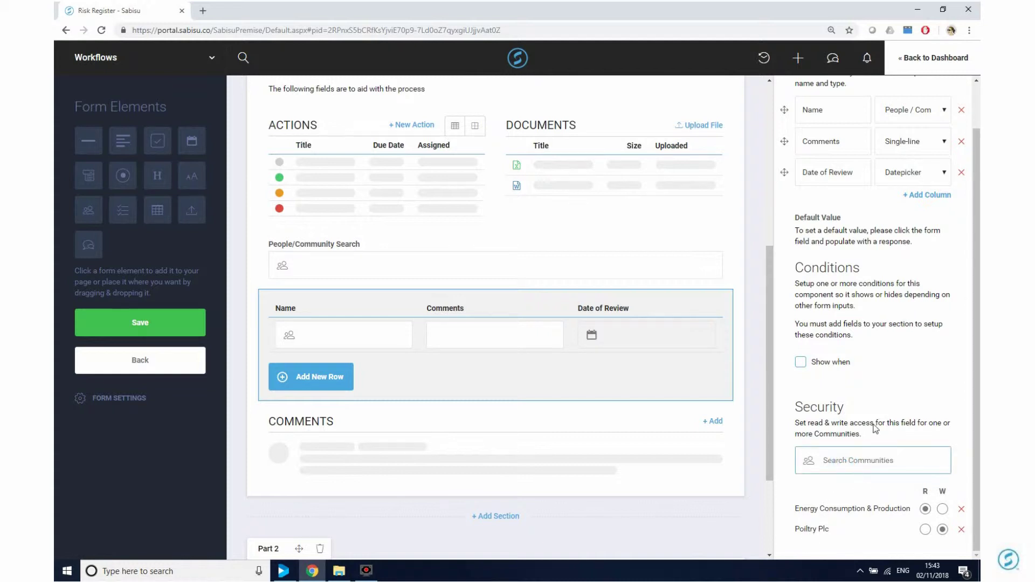
pyautogui.write('poil')
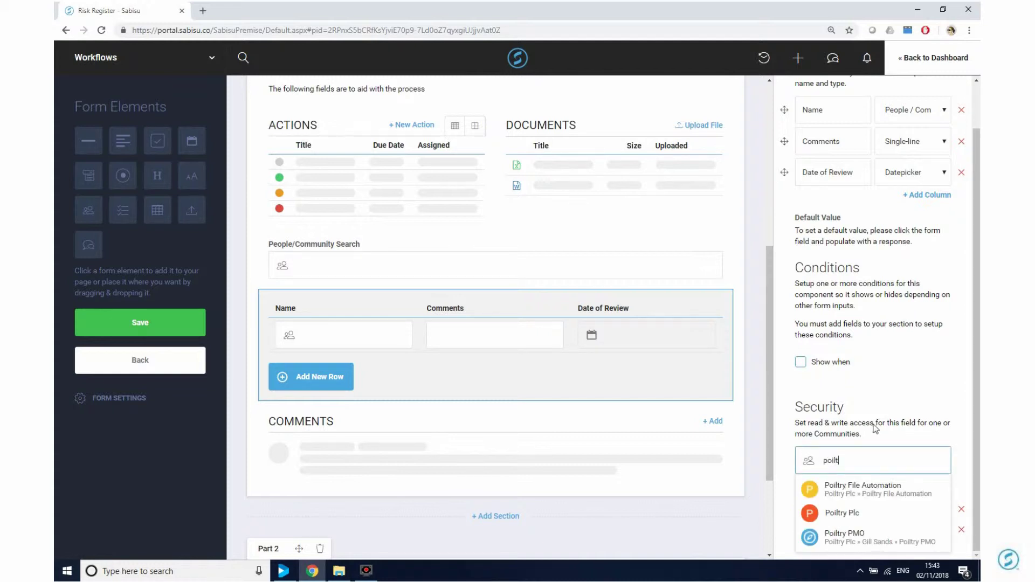
pyautogui.write('t')
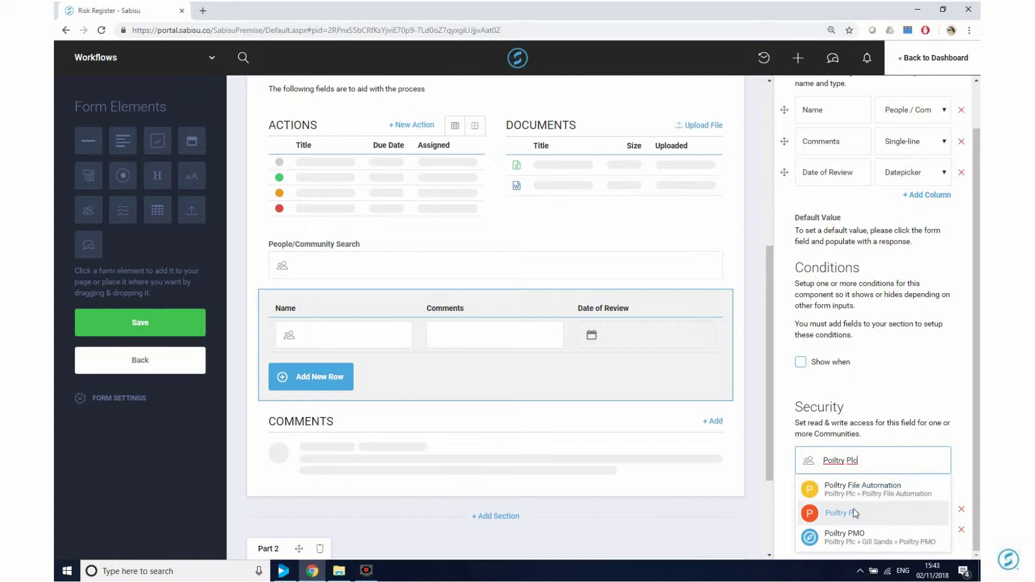
pyautogui.click(854, 513)
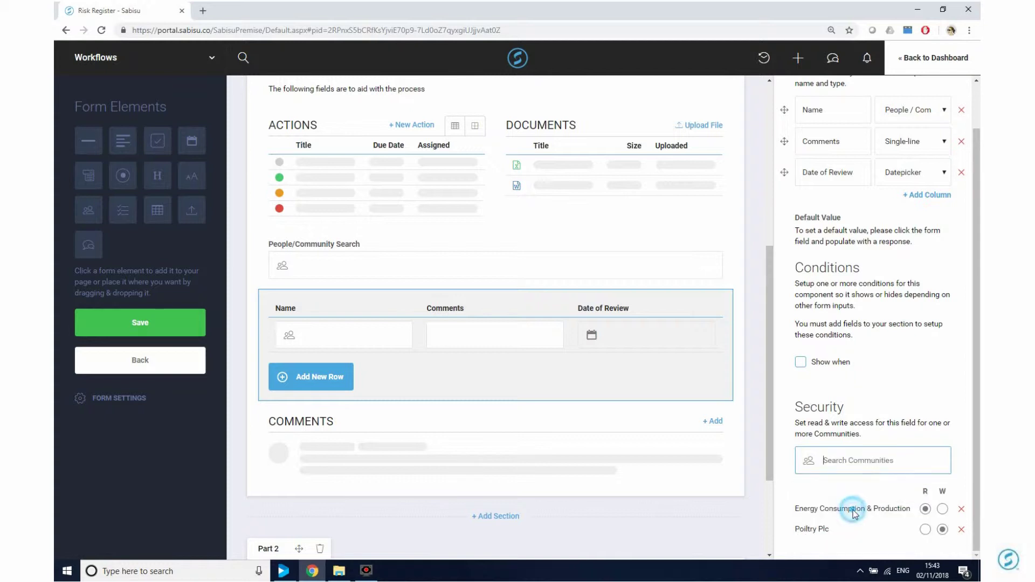
pyautogui.click(961, 530)
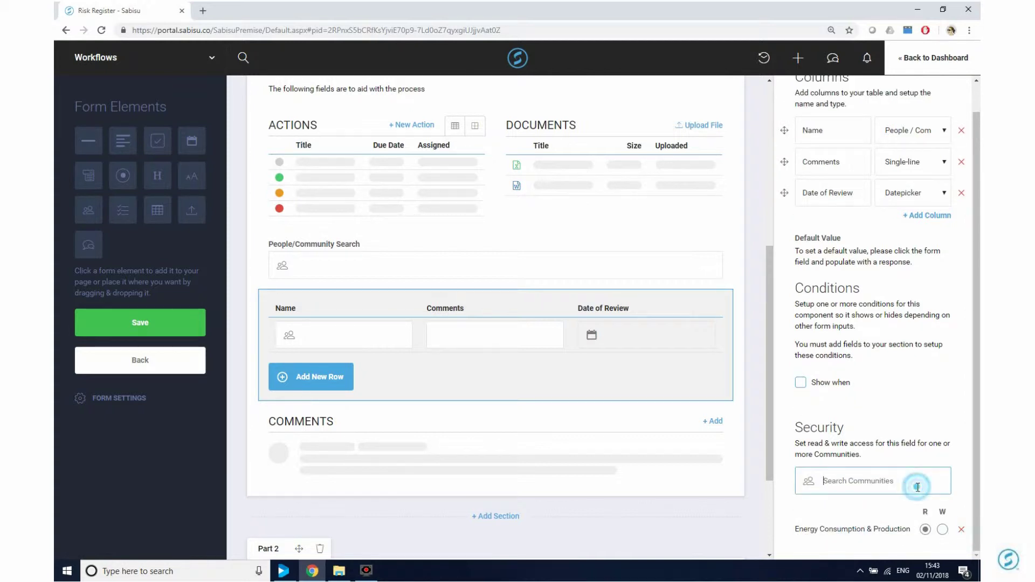
# Add the Poiltry File Automation community to the table's security and give Energy Consumption & Production write access
pyautogui.write('poilktry')
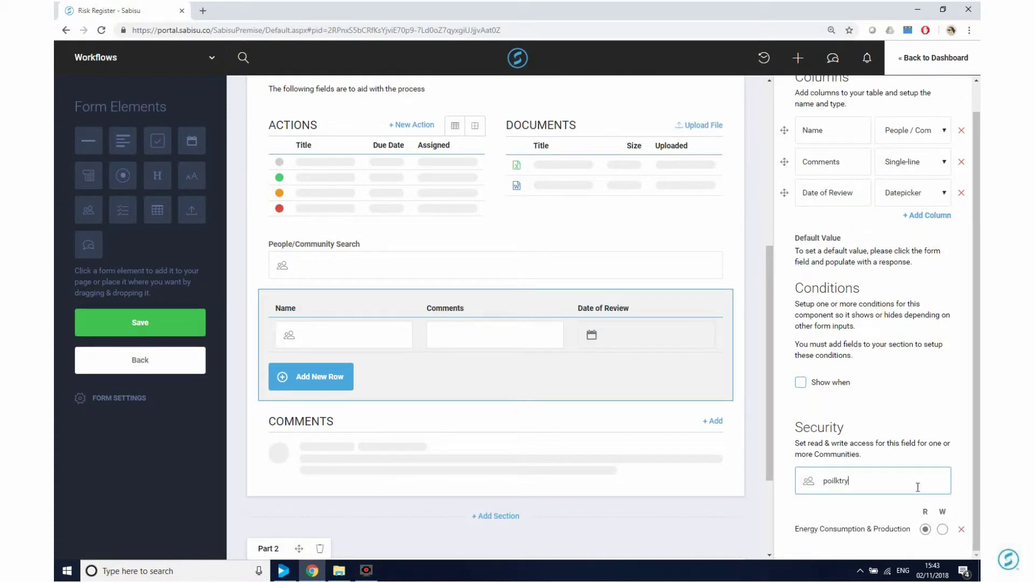
pyautogui.press('BackSpace')
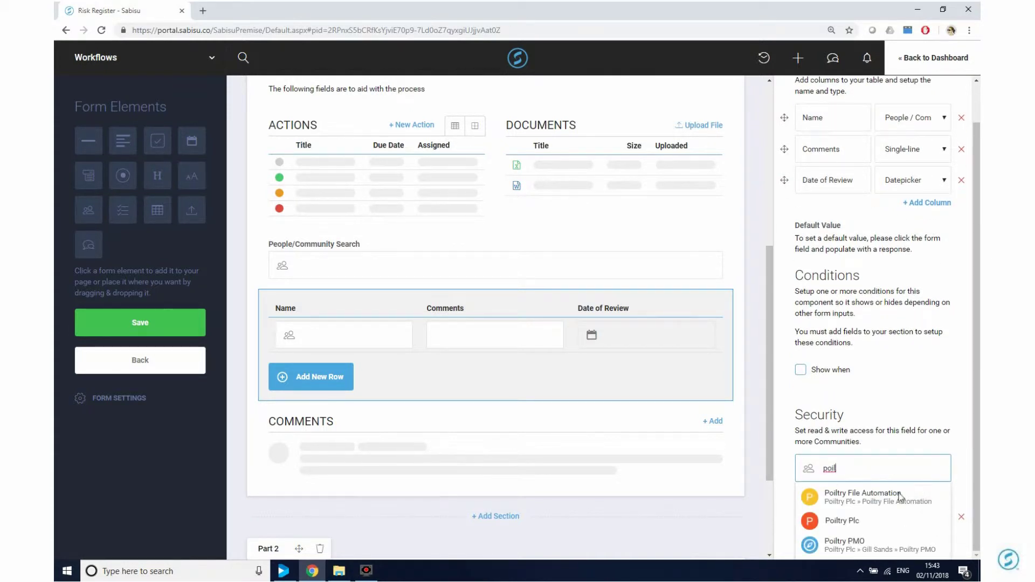
pyautogui.click(901, 496)
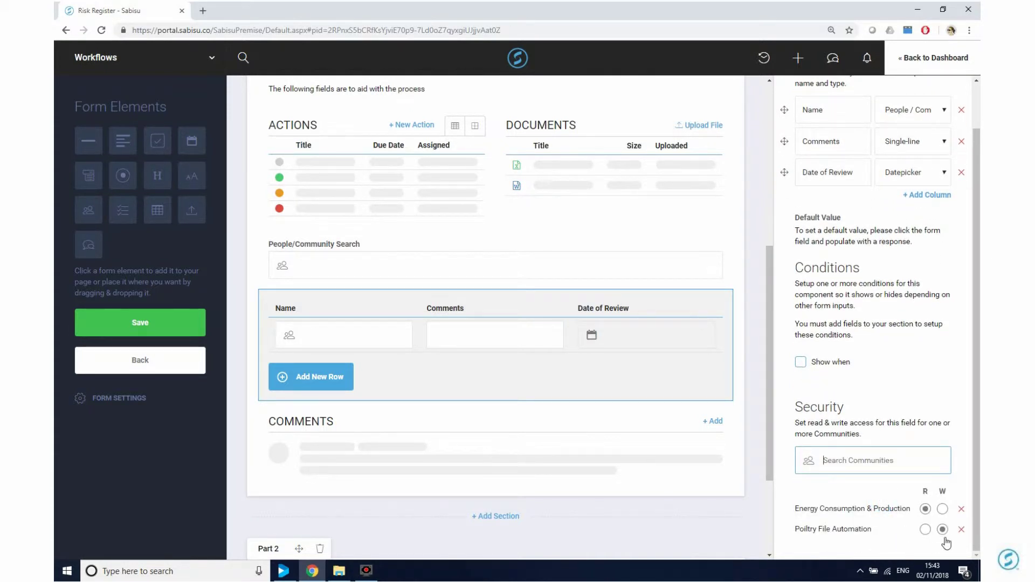
pyautogui.click(920, 534)
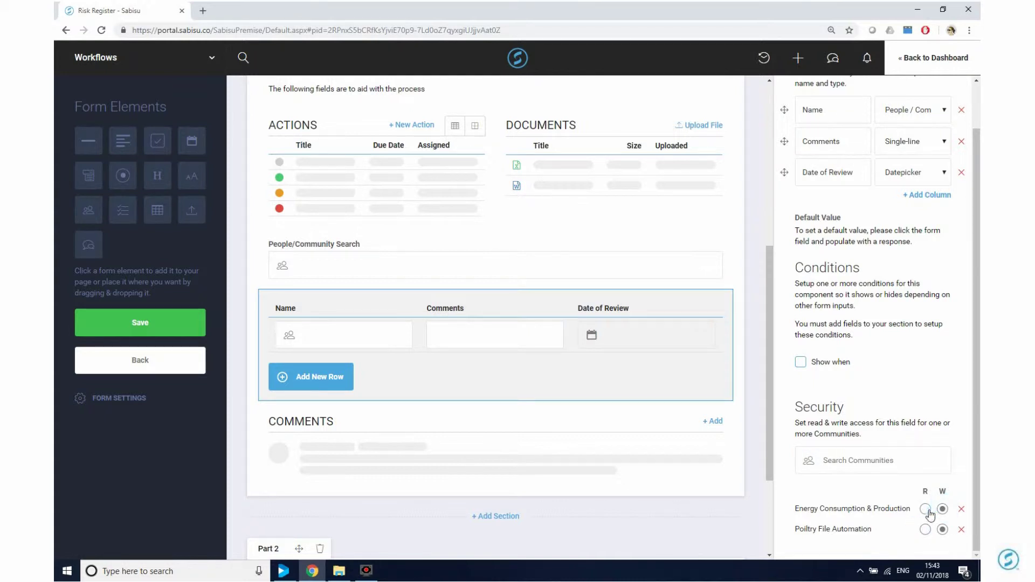
# Remove Energy Consumption & Production and Poiltry File Automation from the table's security
pyautogui.click(961, 508)
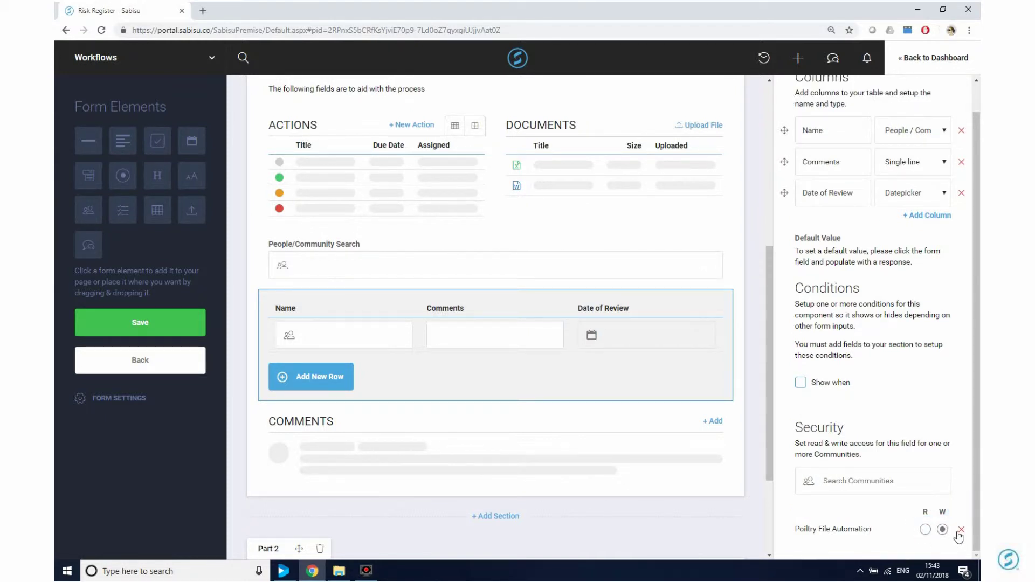
pyautogui.click(961, 530)
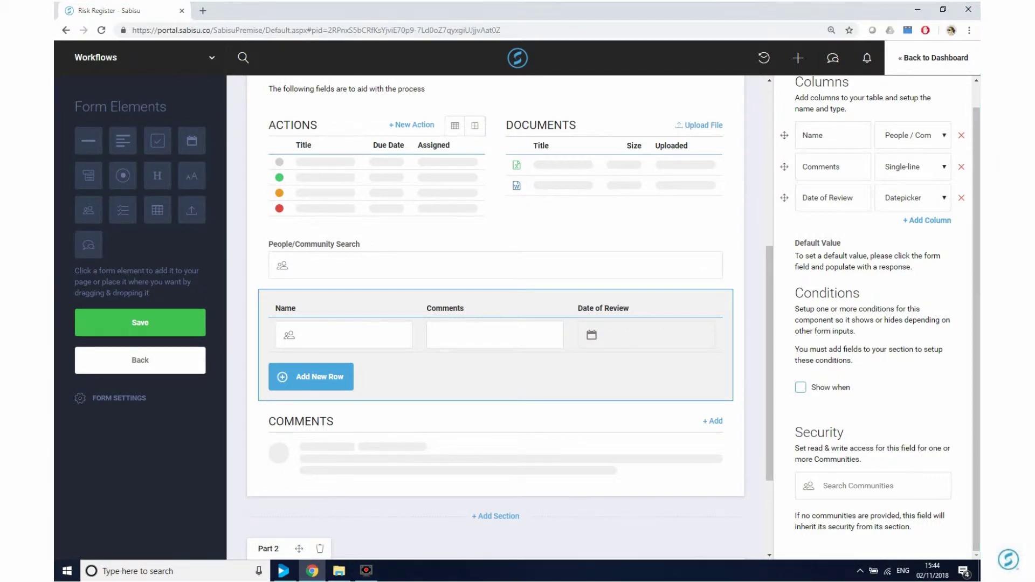
# Add a new section between Part 1 and Part 2 and name it "Part 3"
pyautogui.scroll(-3, 682, 381)
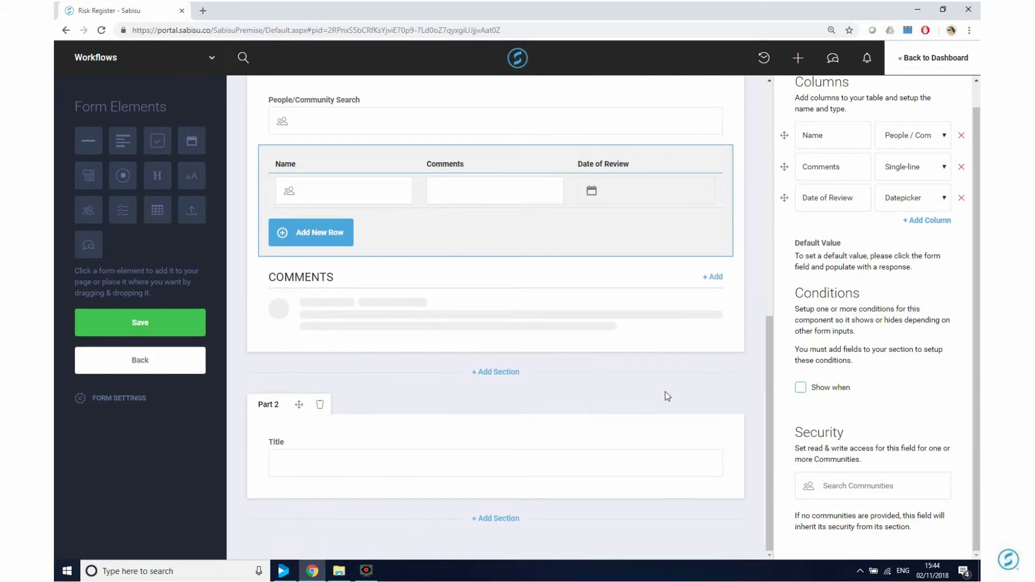
pyautogui.click(504, 379)
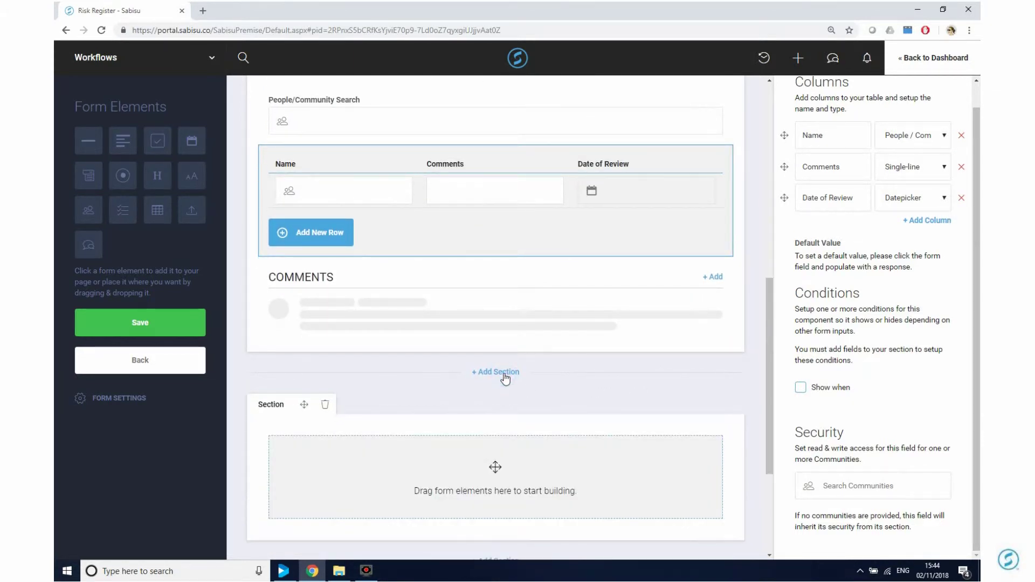
pyautogui.scroll(-3, 509, 383)
pyautogui.click(276, 238)
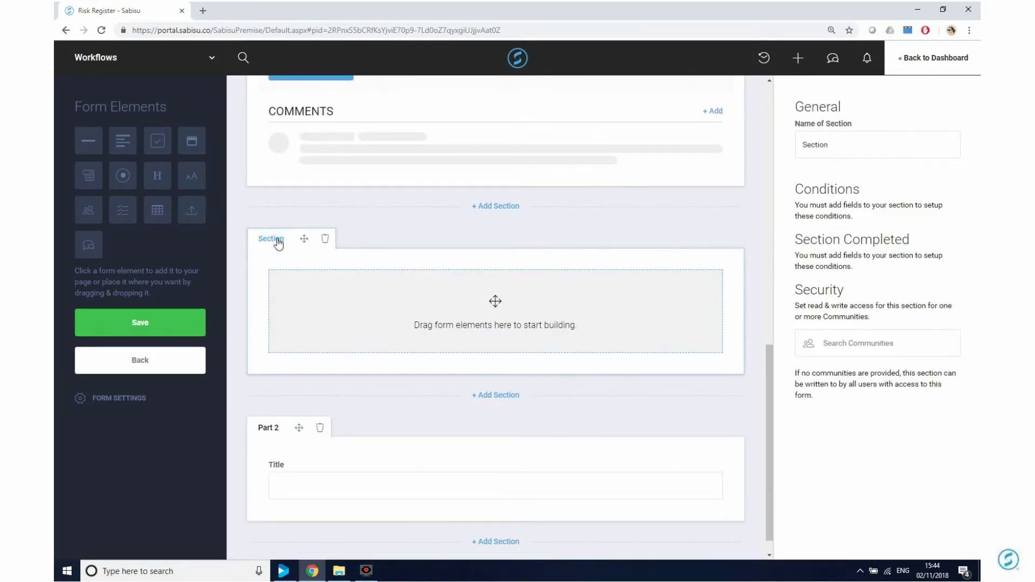
pyautogui.doubleClick(862, 140)
pyautogui.write('Part 3')
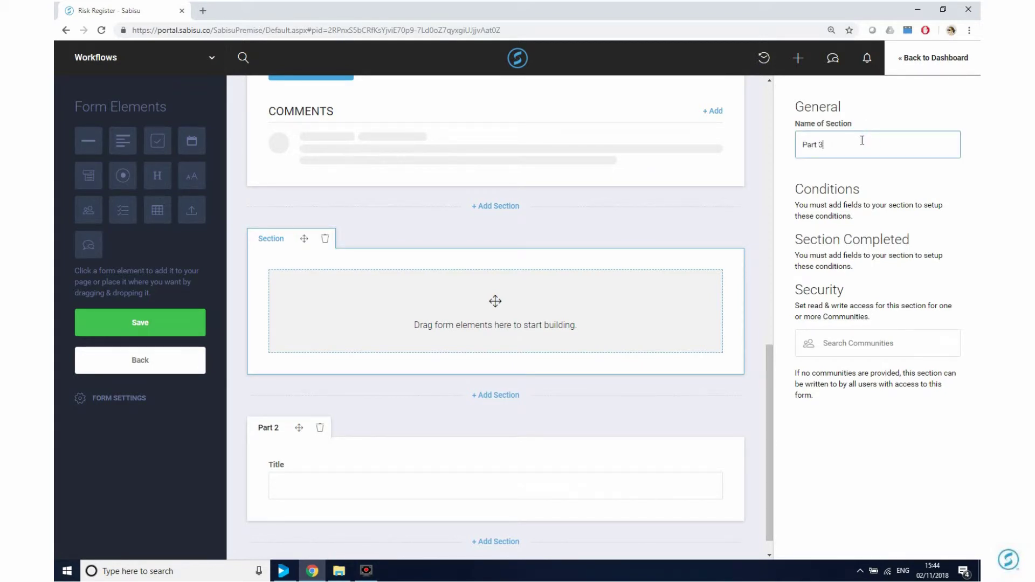
pyautogui.click(835, 461)
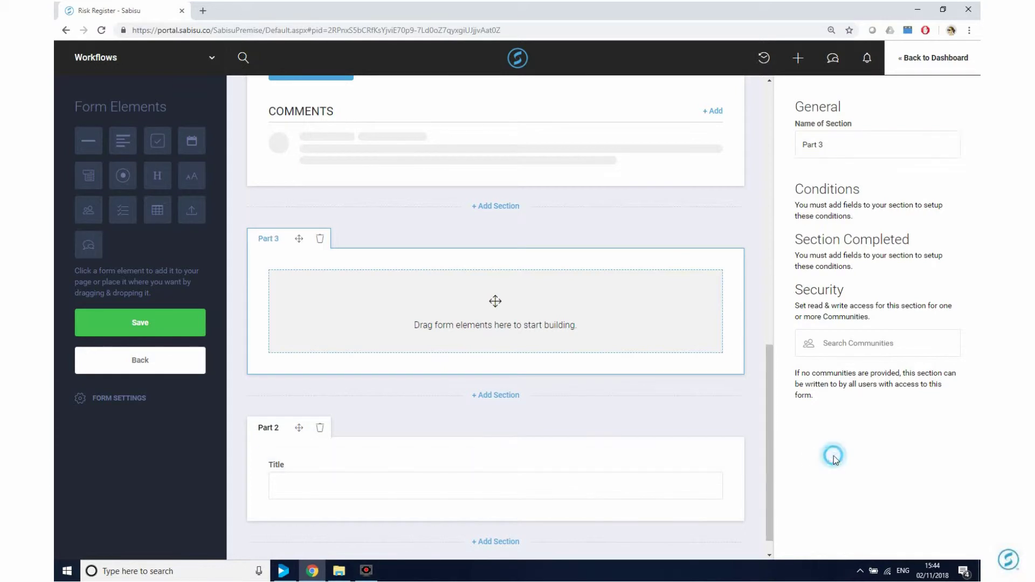
# Add a multi-line text element to the Part 3 section and name it "Description"
pyautogui.moveTo(123, 141); pyautogui.dragTo(423, 300)
pyautogui.tripleClick(854, 148)
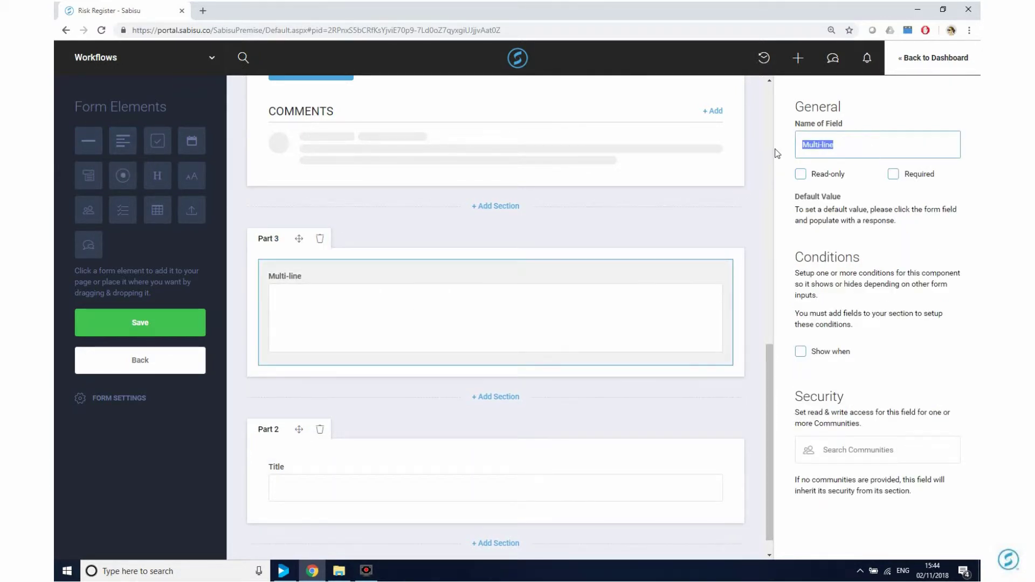
pyautogui.write('Description')
pyautogui.click(850, 104)
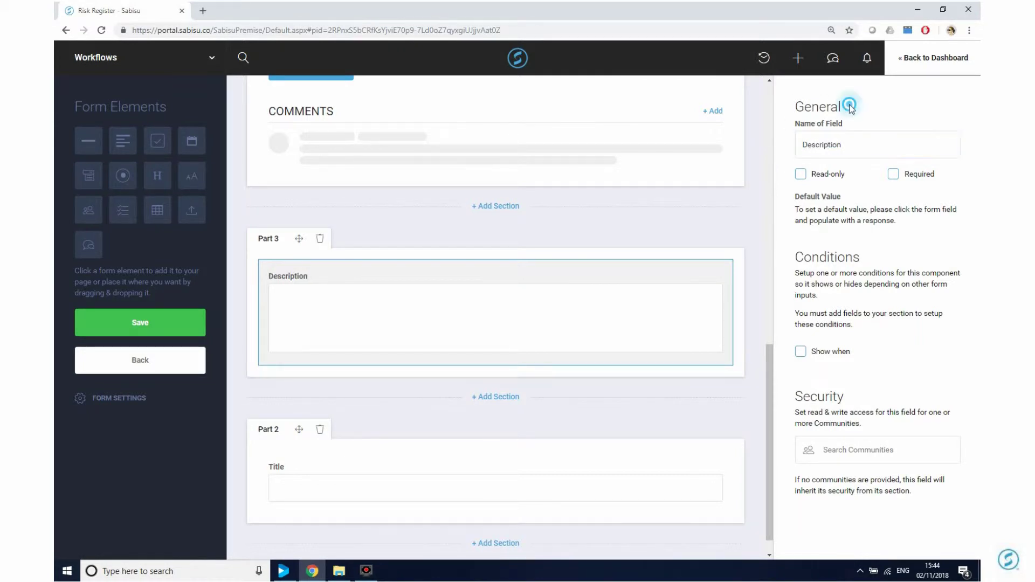
# Move the Part 3 section below Part 2, check Part 2's completion condition, and delete Part 3
pyautogui.scroll(-1, 593, 227)
pyautogui.moveTo(301, 217); pyautogui.dragTo(261, 438)
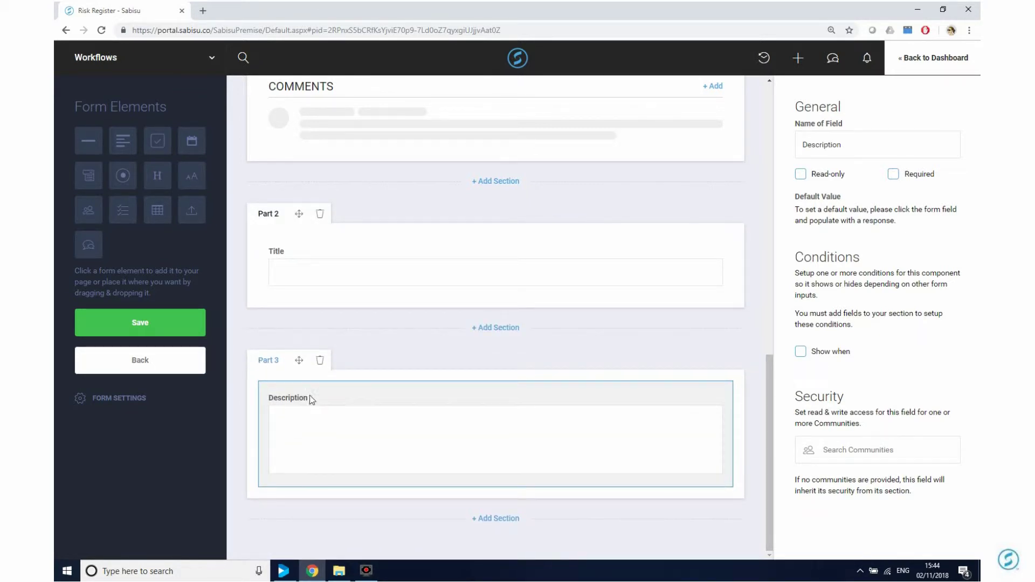
pyautogui.moveTo(251, 210)
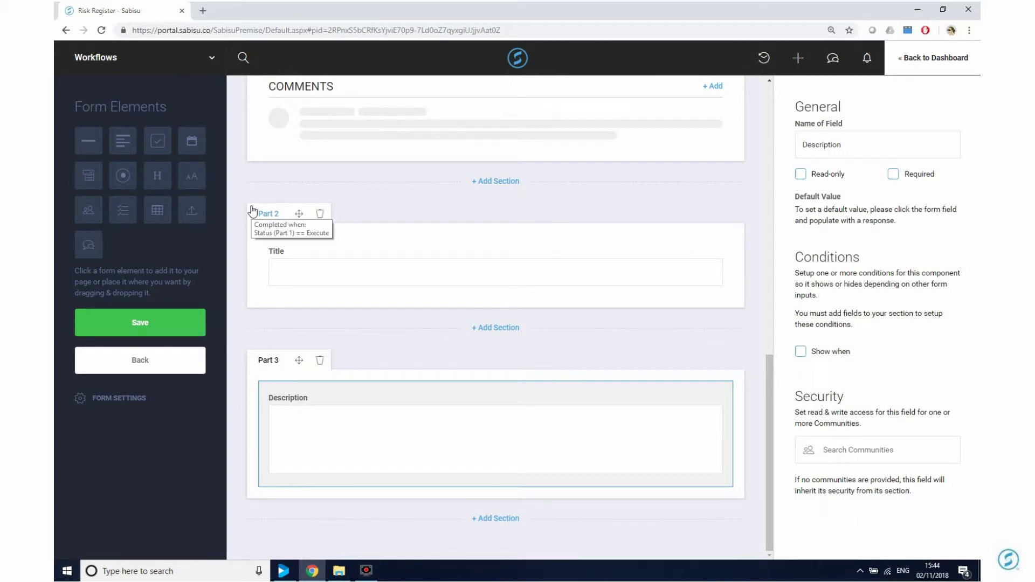
pyautogui.click(324, 360)
pyautogui.click(616, 234)
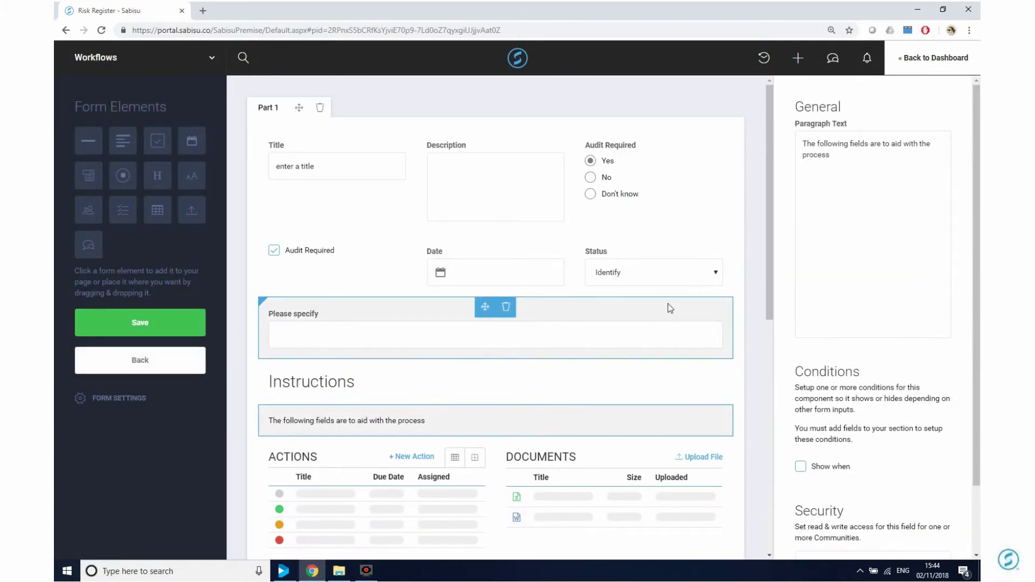
# Give the Poiltry Plc community write access to the paragraph under Instructions and enable the paragraph's "Show when" condition
pyautogui.scroll(-2, 872, 427)
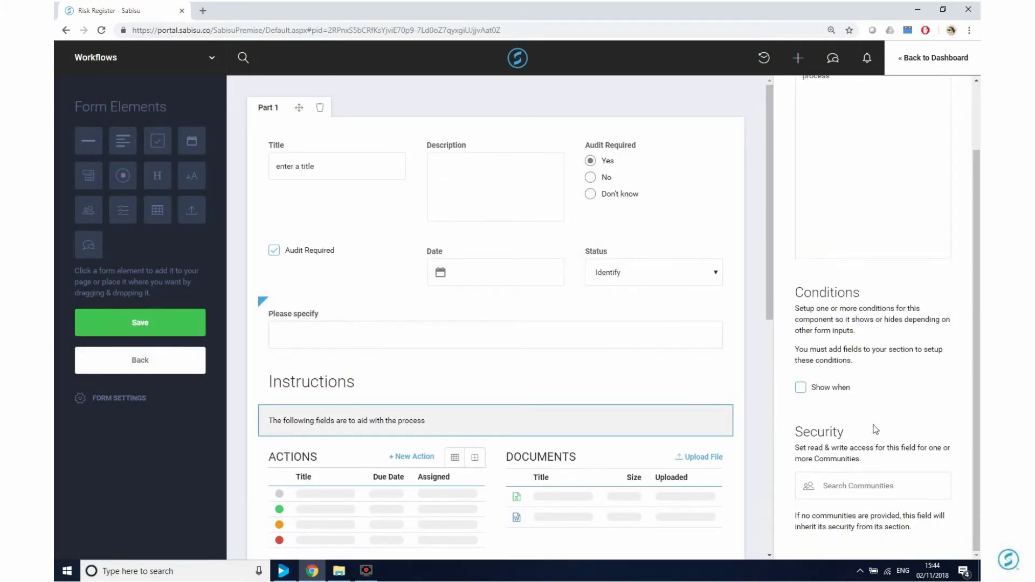
pyautogui.click(862, 489)
pyautogui.write('poi')
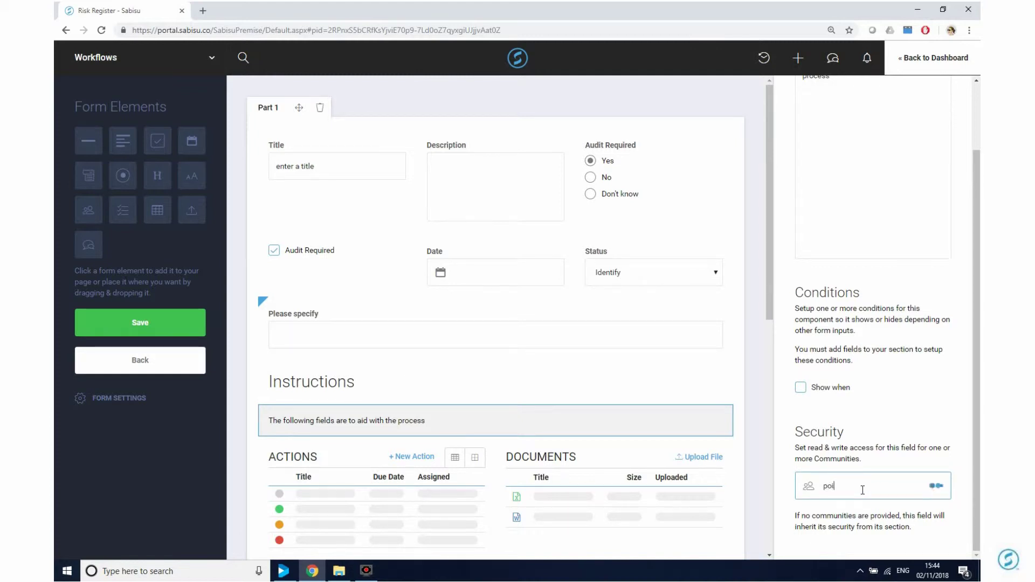
pyautogui.write('ltry Plc')
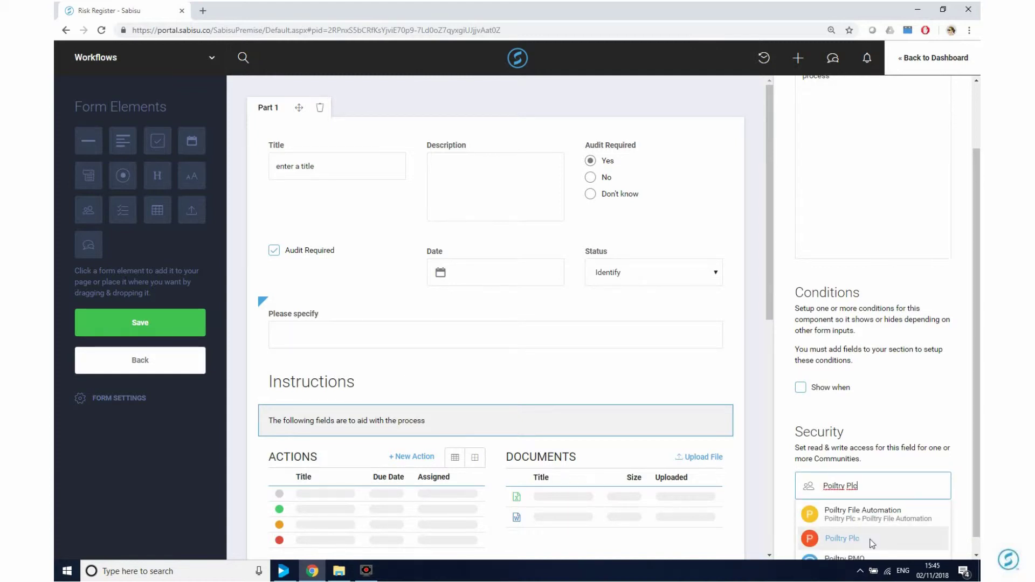
pyautogui.click(862, 538)
pyautogui.click(801, 387)
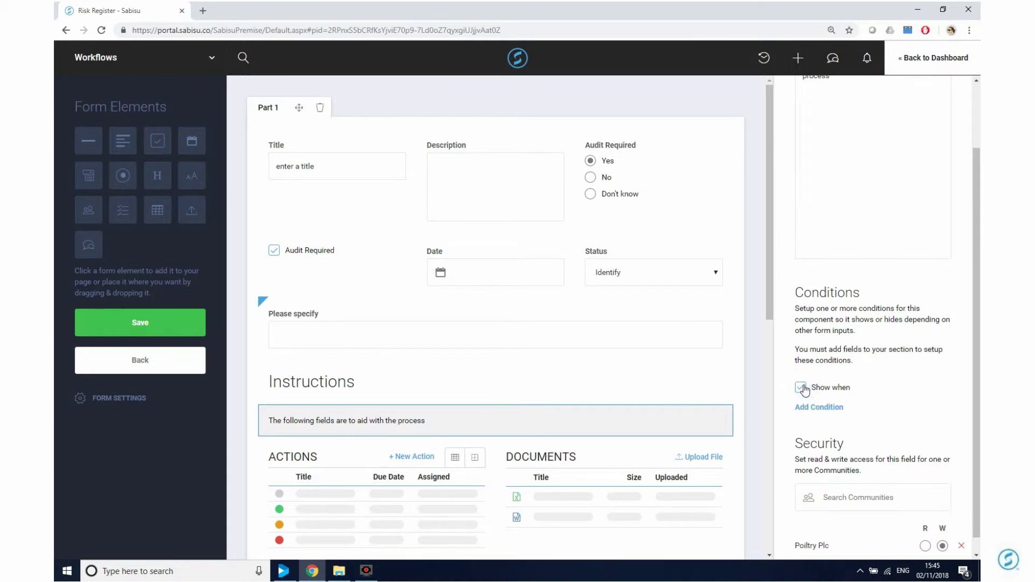
# Show the paragraph under Instructions only when Status (Part 1) = Operation, and save the form
pyautogui.click(802, 405)
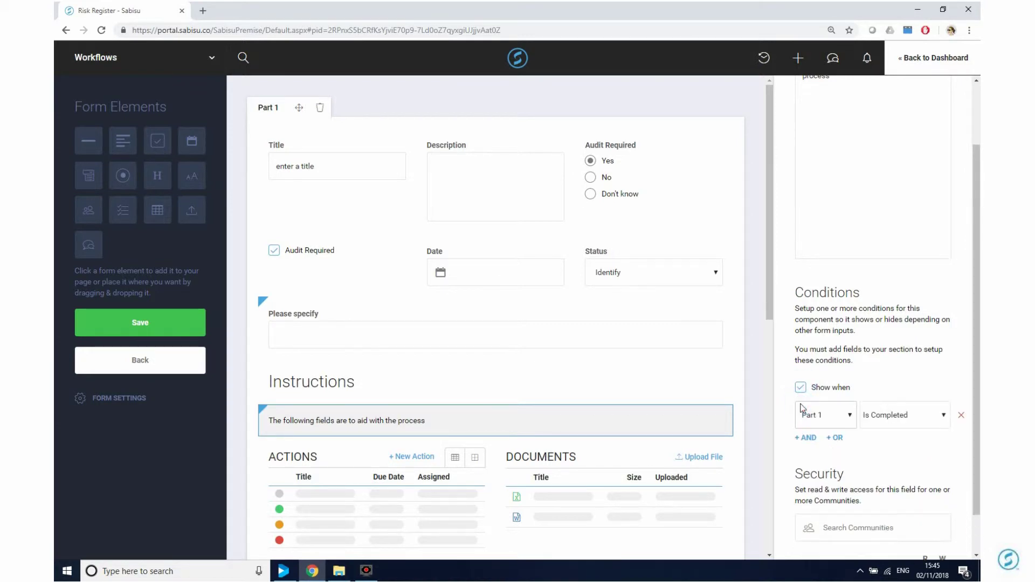
pyautogui.click(881, 416)
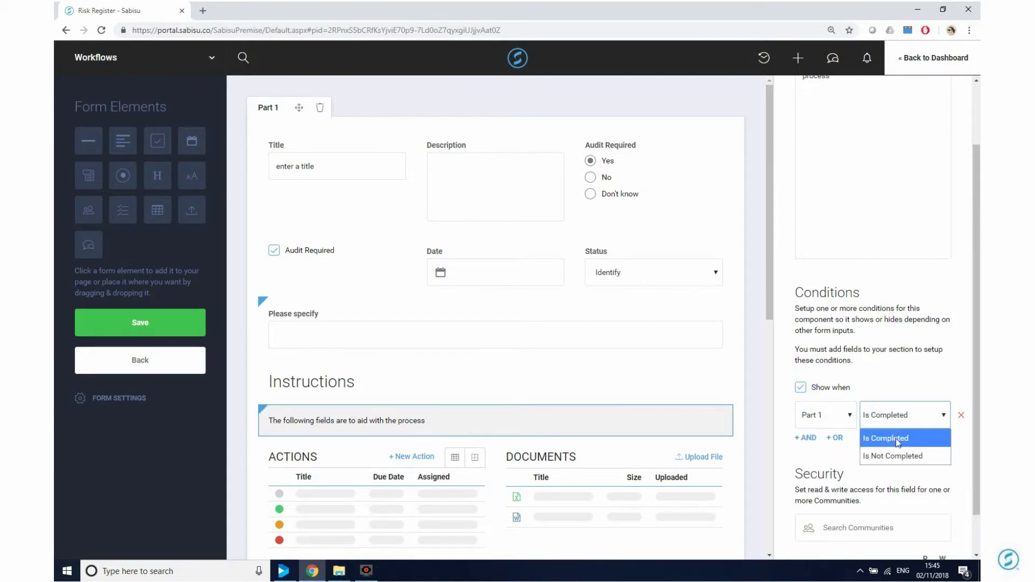
pyautogui.click(856, 416)
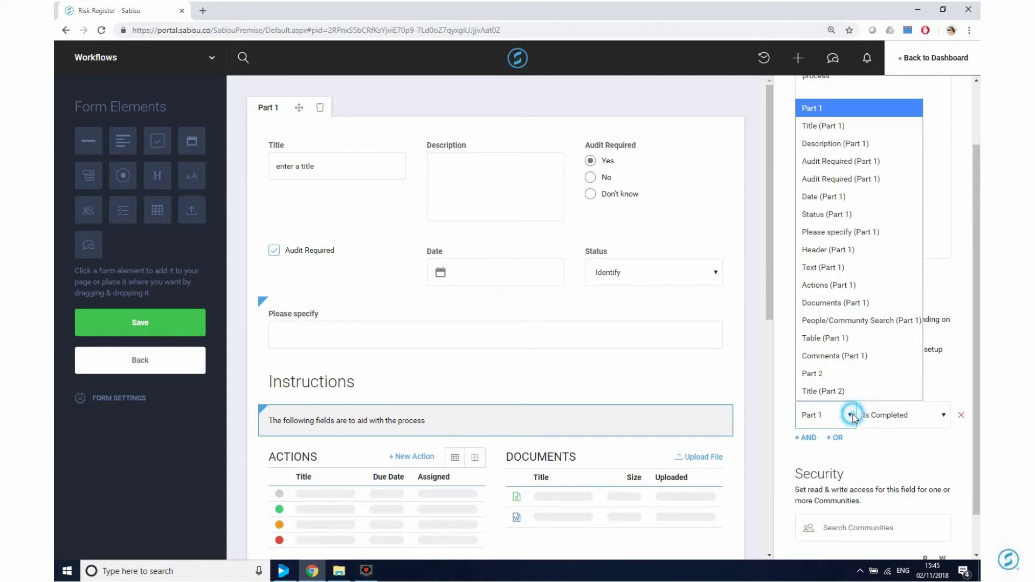
pyautogui.click(849, 214)
pyautogui.click(919, 416)
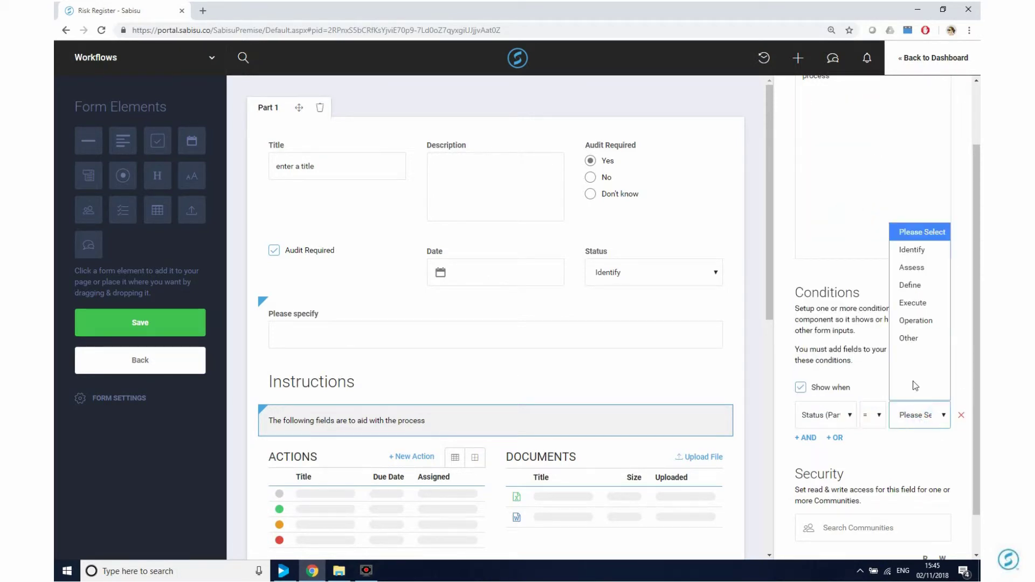
pyautogui.click(915, 321)
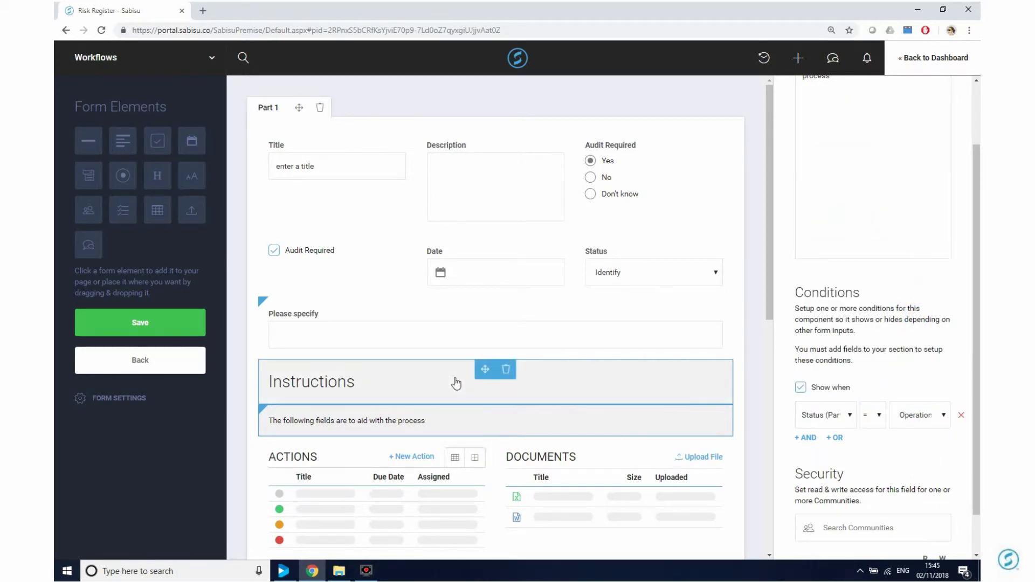
pyautogui.scroll(-9, 387, 373)
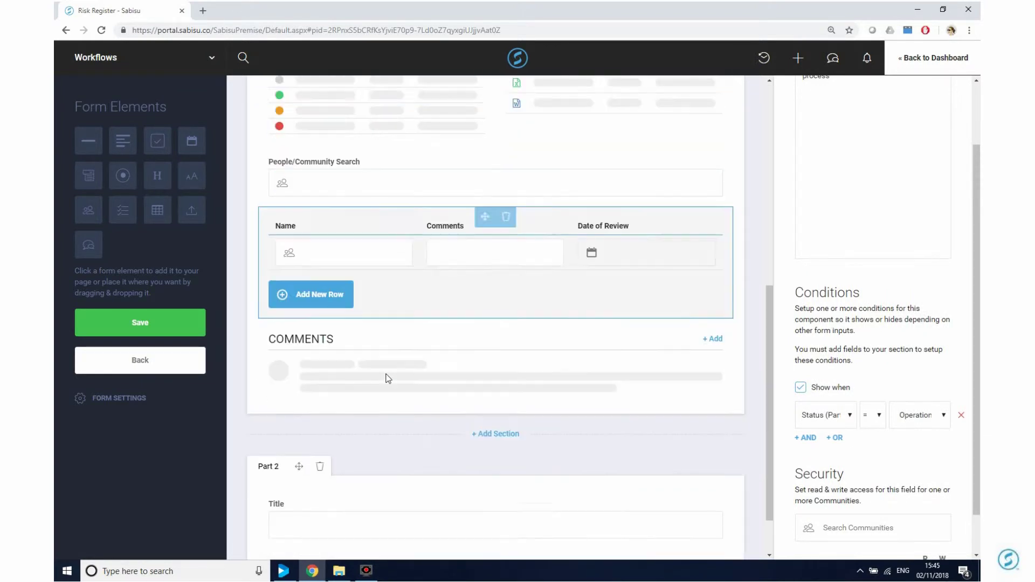
pyautogui.click(381, 383)
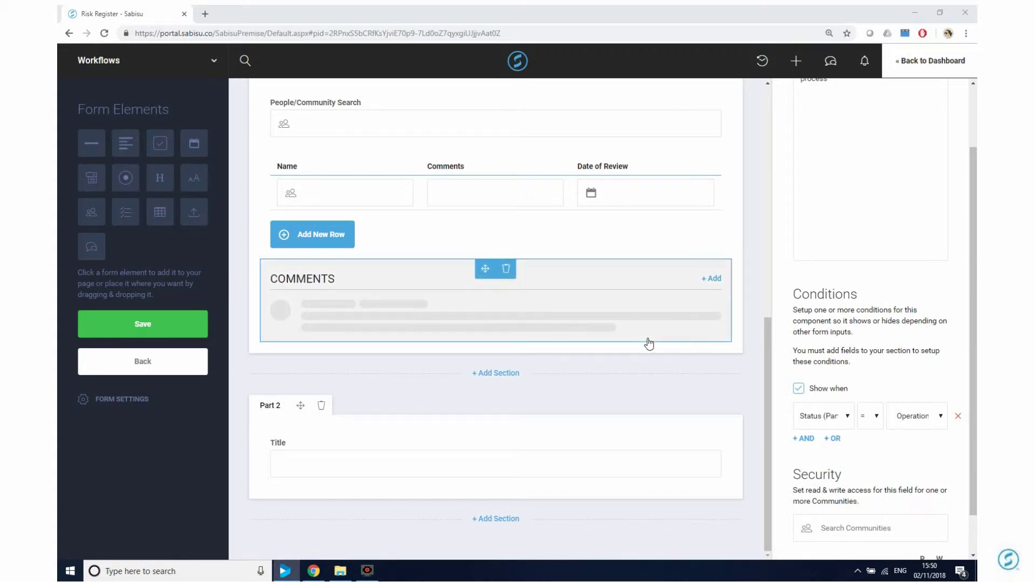
pyautogui.click(167, 326)
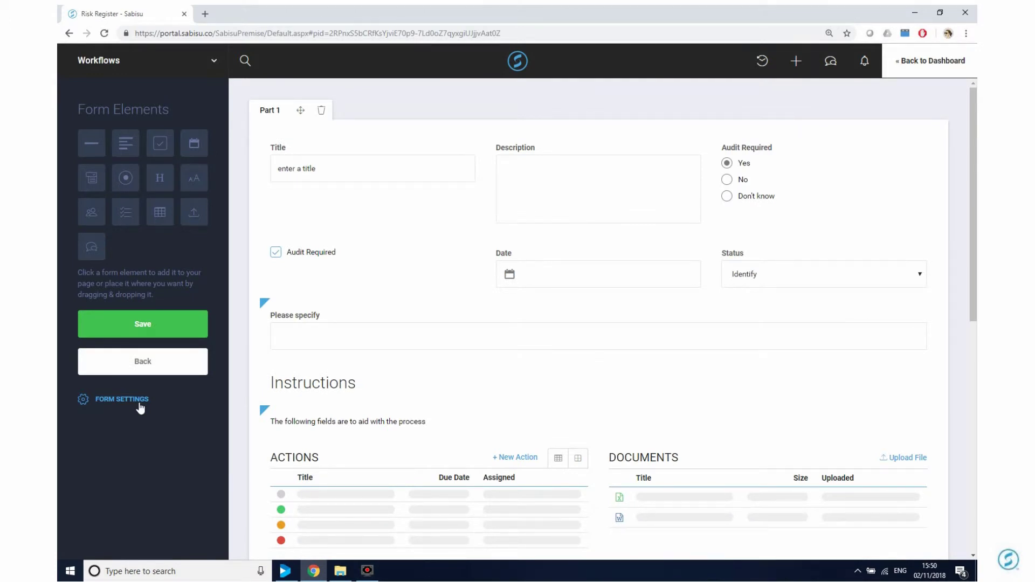
# In the form settings, set the ID prefix to R and enable Show Reference, Show Treenode and Show Audit Log
pyautogui.click(139, 401)
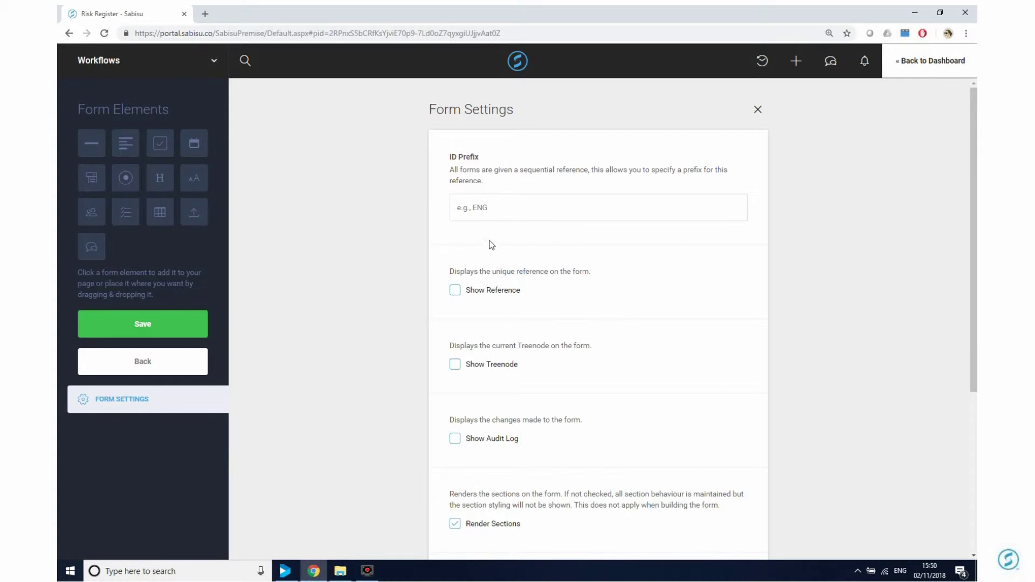
pyautogui.click(501, 210)
pyautogui.write('R')
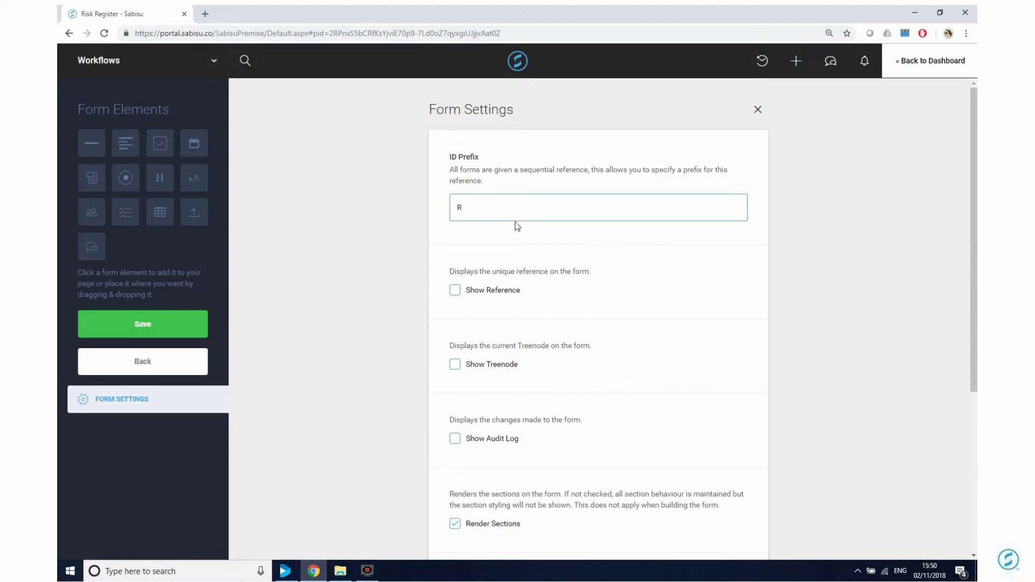
pyautogui.click(453, 292)
pyautogui.scroll(-2, 525, 316)
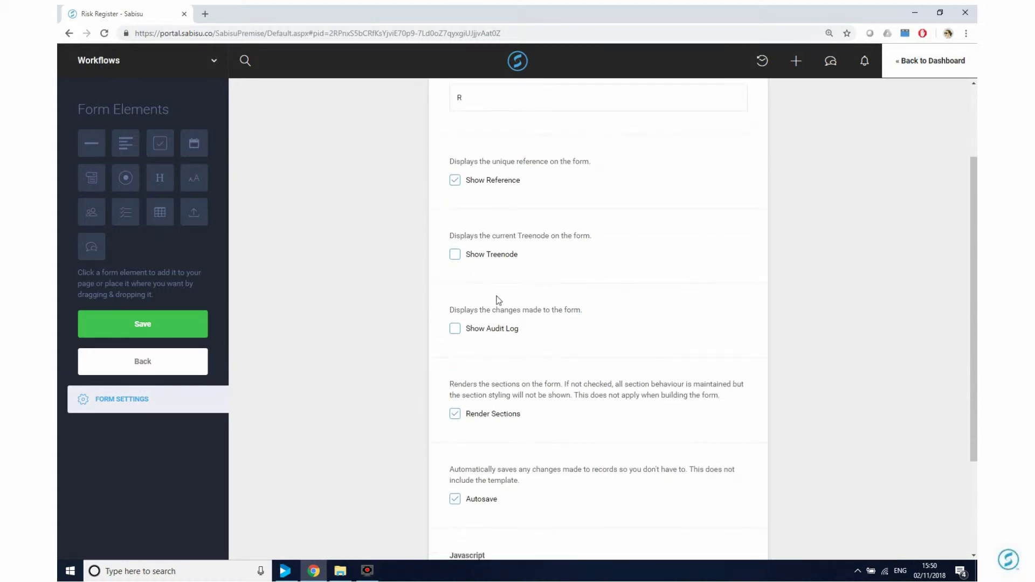
pyautogui.click(455, 255)
pyautogui.scroll(-1, 570, 284)
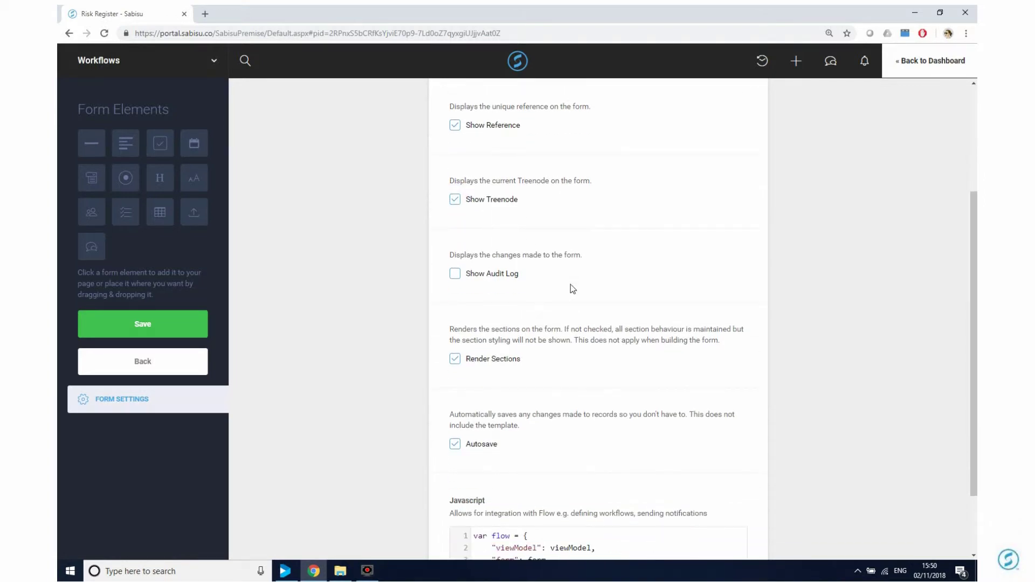
pyautogui.click(456, 274)
# Save the form with its new settings and close the form settings
pyautogui.click(138, 329)
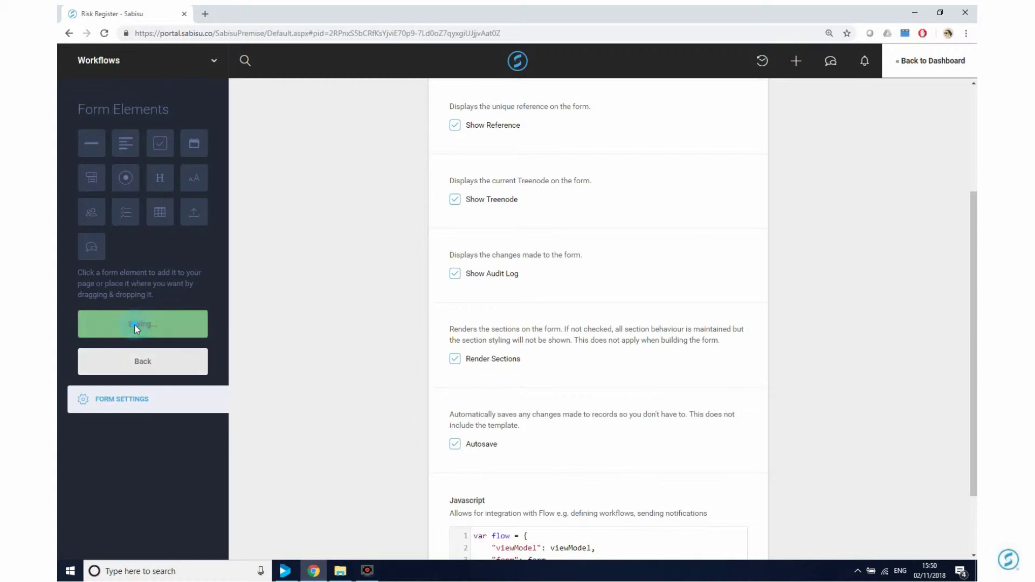
pyautogui.scroll(3, 710, 360)
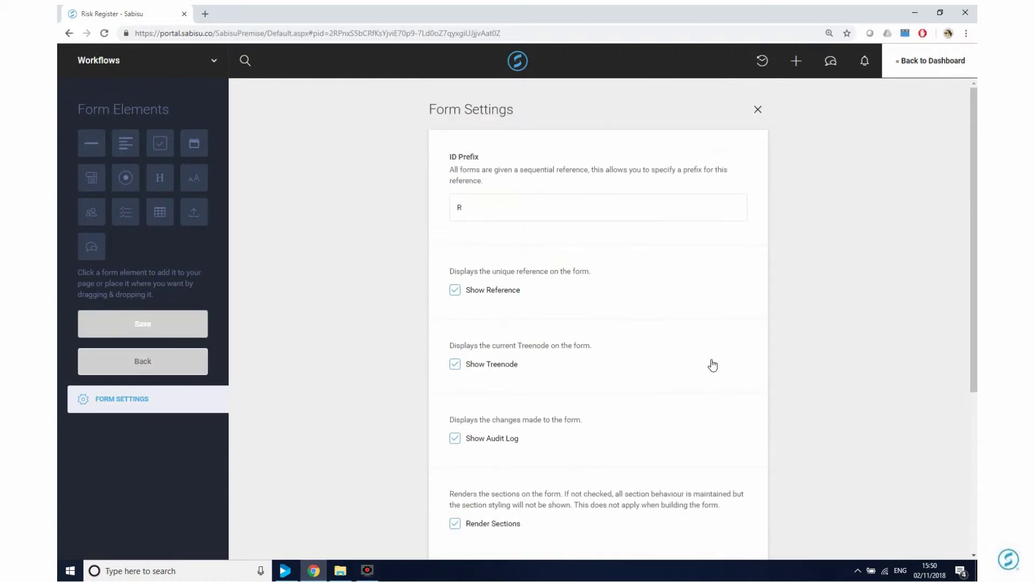
pyautogui.click(757, 110)
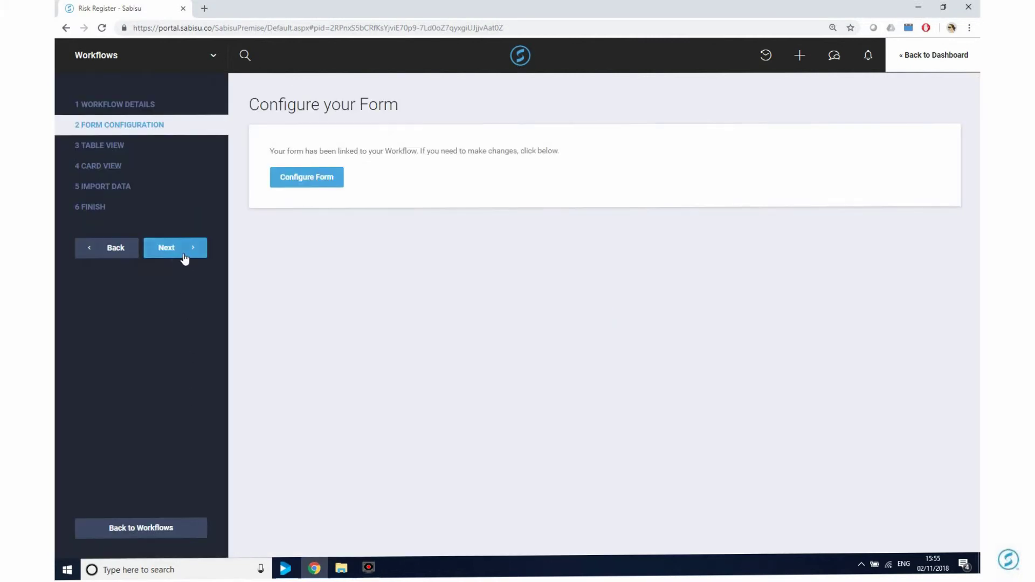
# Proceed to the table view configuration and include Created, Title, Date and Status as its columns
pyautogui.click(180, 255)
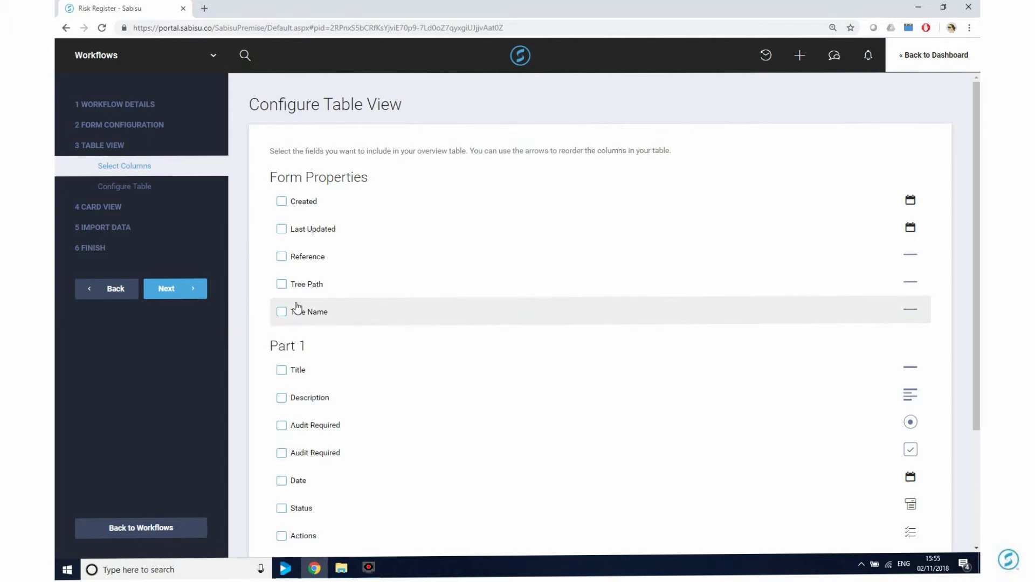
pyautogui.click(281, 202)
pyautogui.click(281, 412)
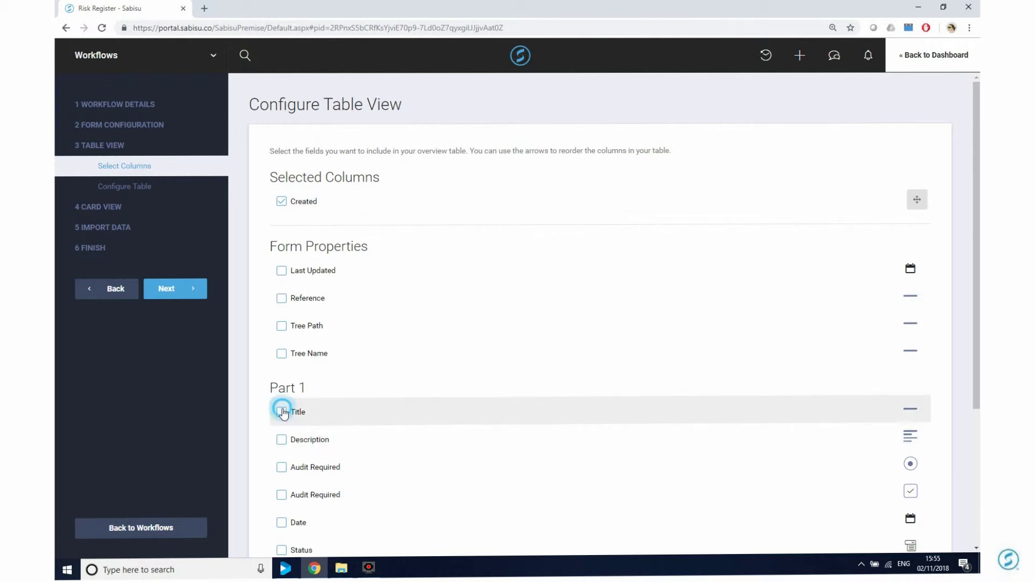
pyautogui.scroll(-2, 356, 447)
pyautogui.click(282, 411)
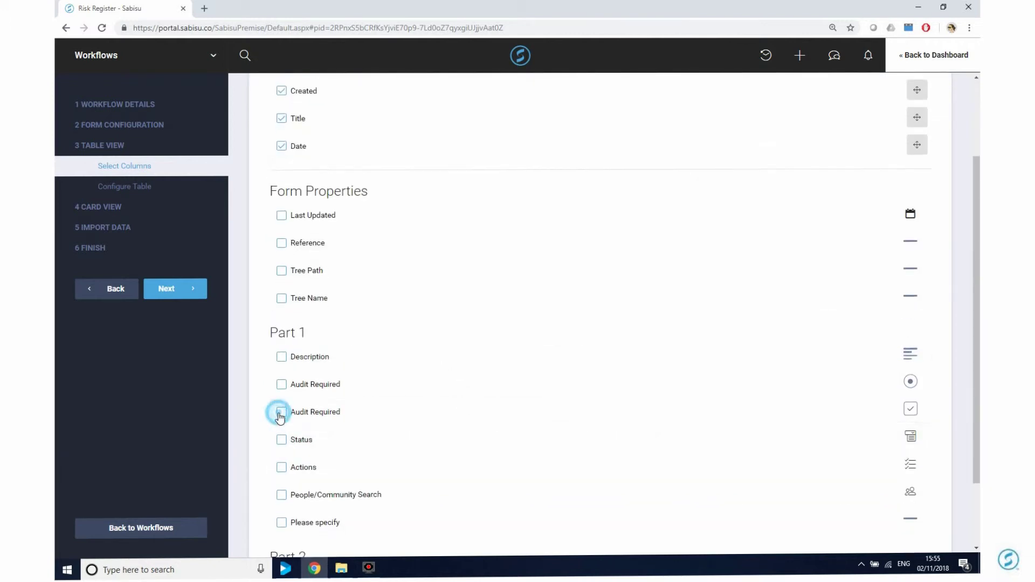
pyautogui.scroll(-1, 367, 425)
pyautogui.click(281, 385)
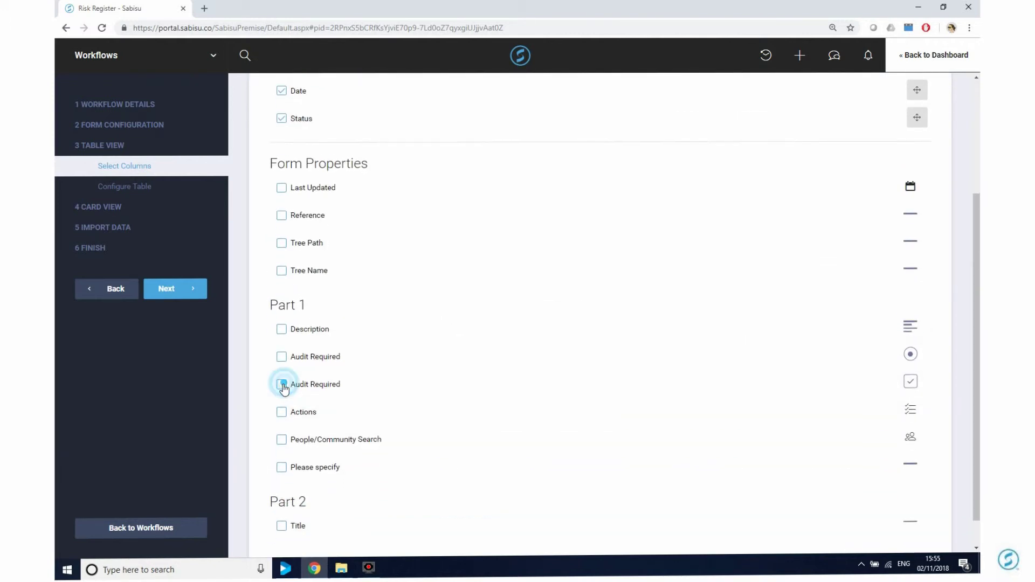
pyautogui.scroll(3, 456, 432)
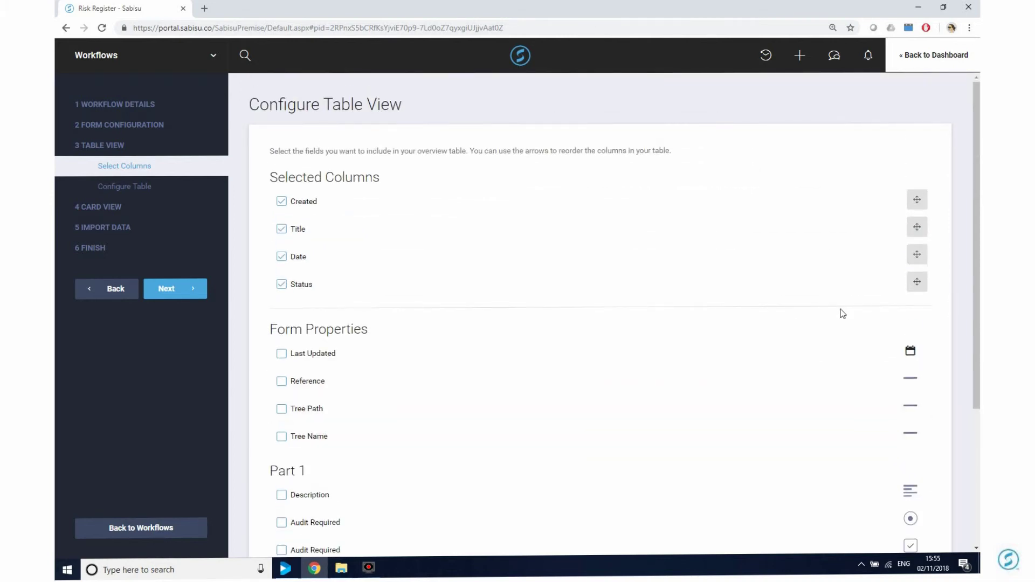
# Reorder the selected columns to Date, Title, Status, Created and continue to the table configuration
pyautogui.moveTo(916, 281); pyautogui.dragTo(915, 264)
pyautogui.moveTo(917, 254); pyautogui.dragTo(906, 283)
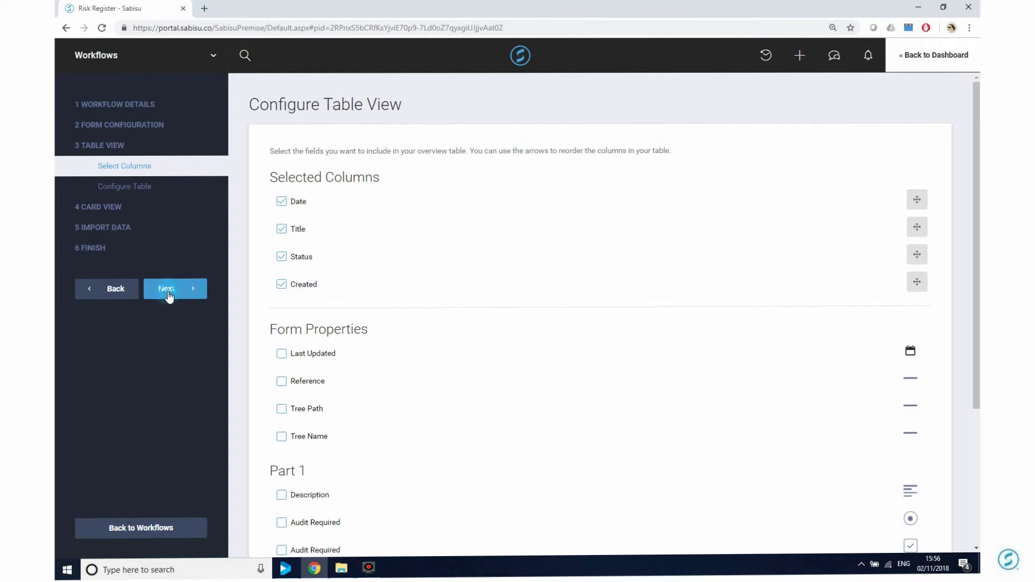
pyautogui.click(169, 295)
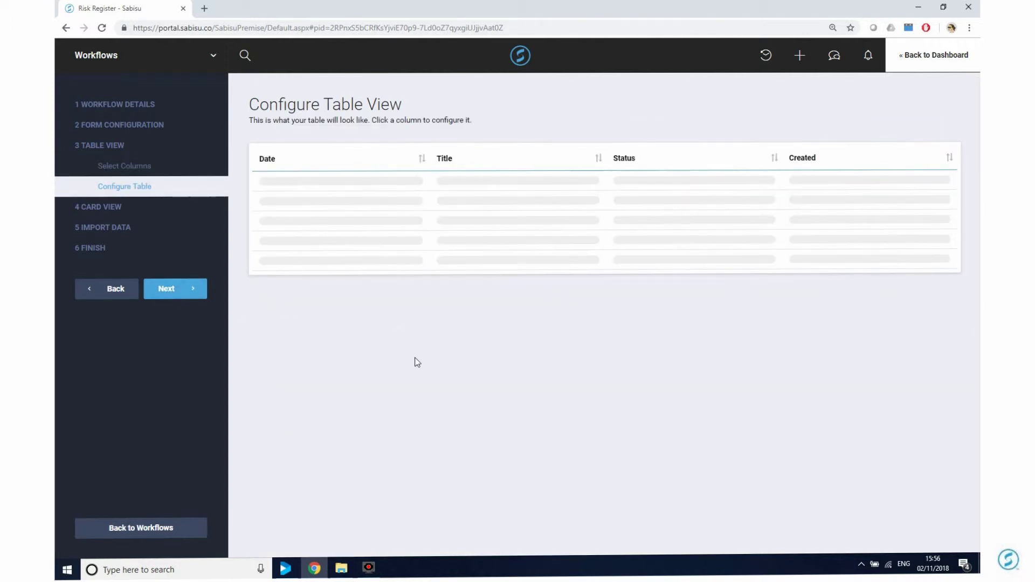
# Set the width of the Status column to 120 px
pyautogui.click(633, 162)
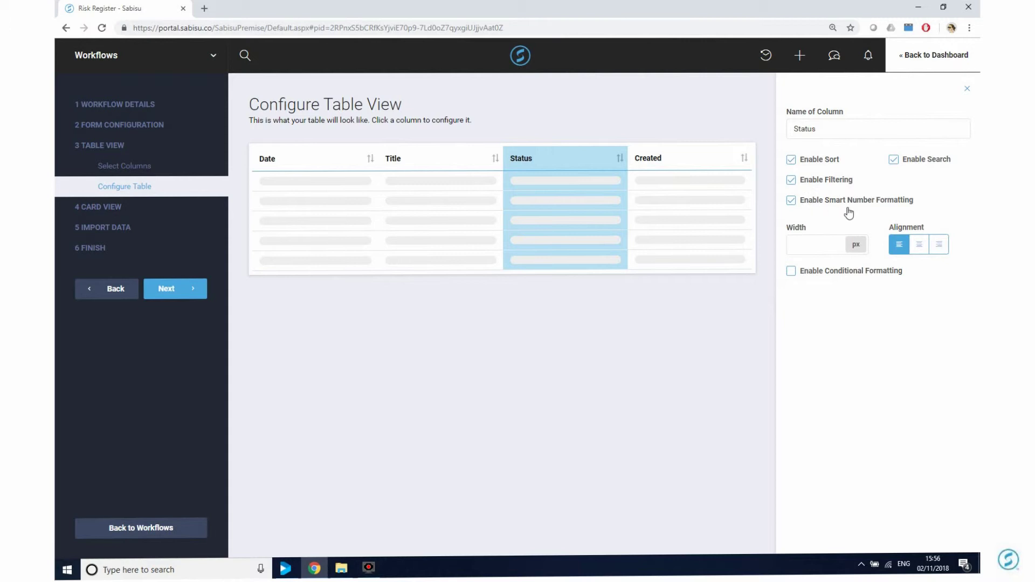
pyautogui.click(820, 244)
pyautogui.write('120')
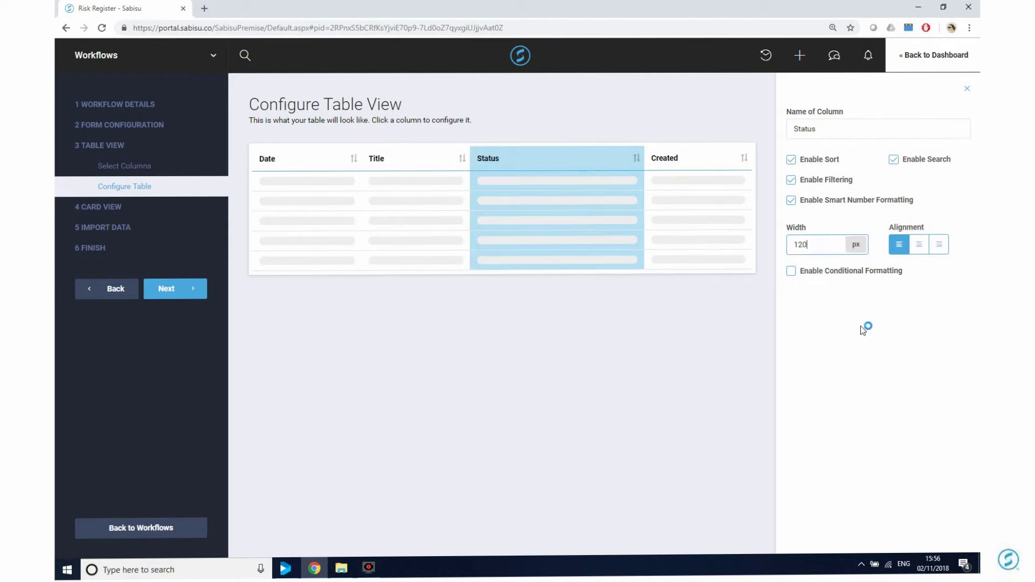
# Enable conditional formatting for the Status column and give its rule a green circle indicator
pyautogui.click(837, 279)
pyautogui.scroll(-1, 681, 351)
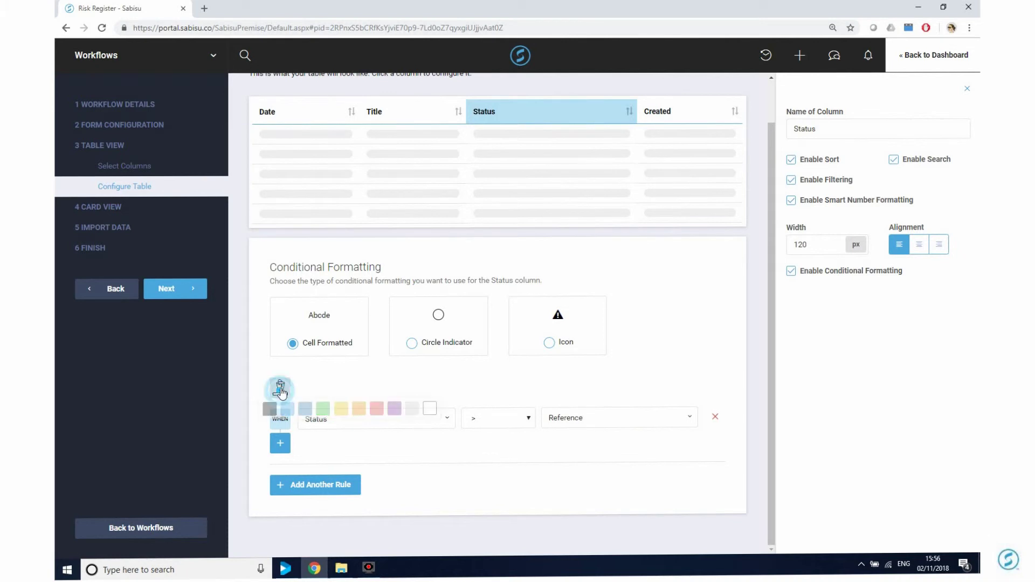
pyautogui.click(435, 338)
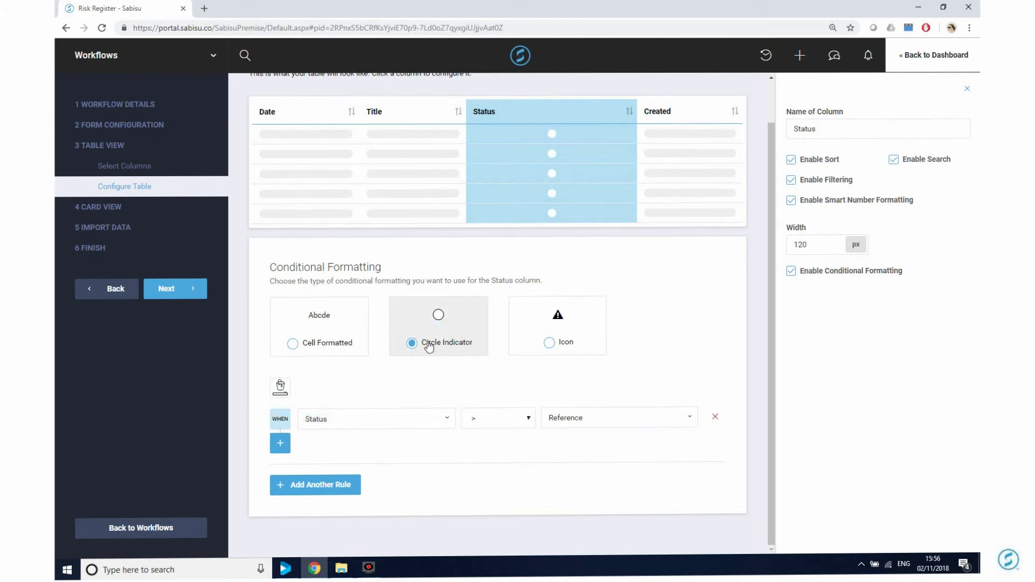
pyautogui.click(280, 386)
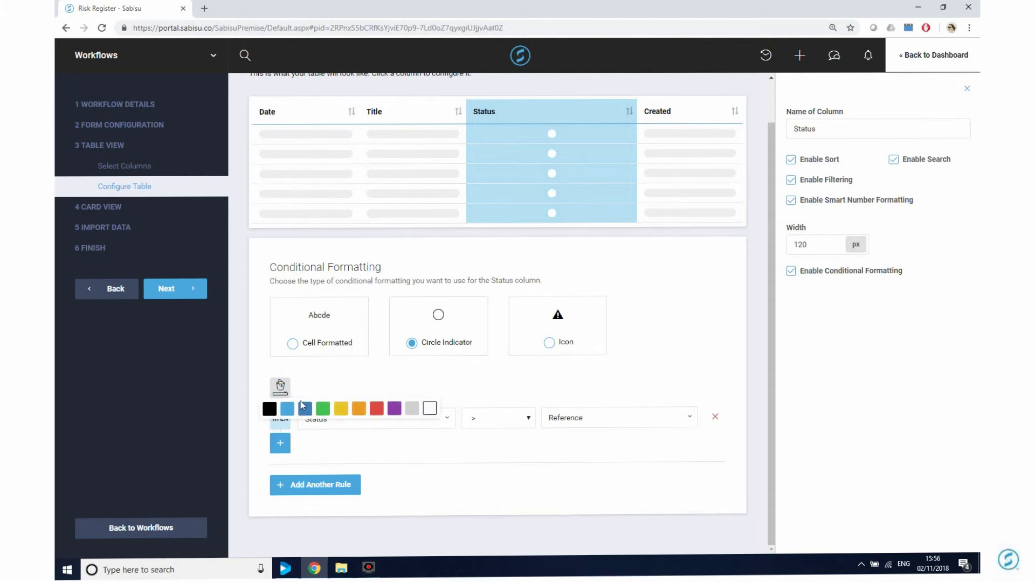
pyautogui.click(325, 417)
# Switch the Status column's conditional formatting to the Icon type with a lightning bolt
pyautogui.click(580, 324)
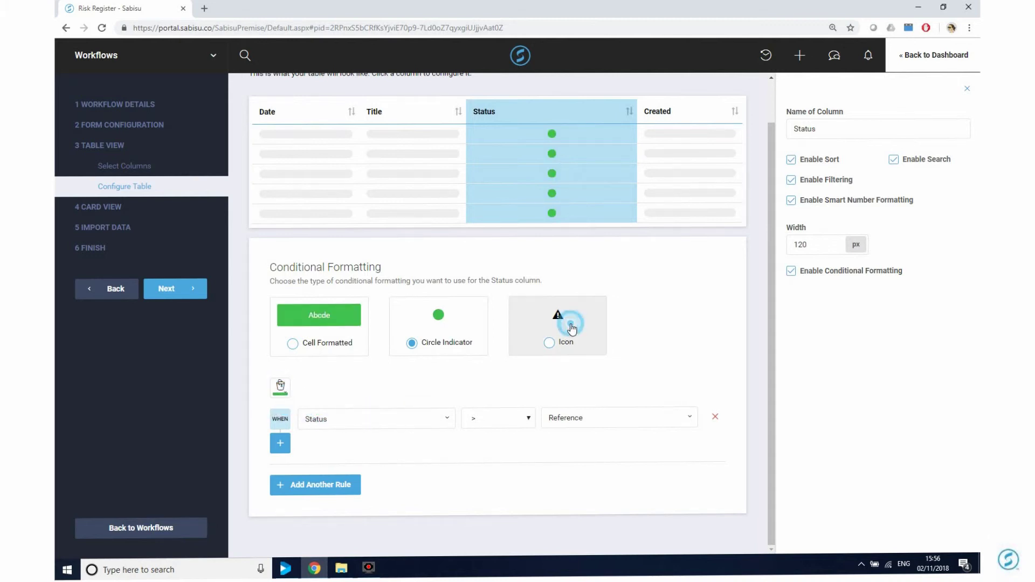
pyautogui.click(304, 412)
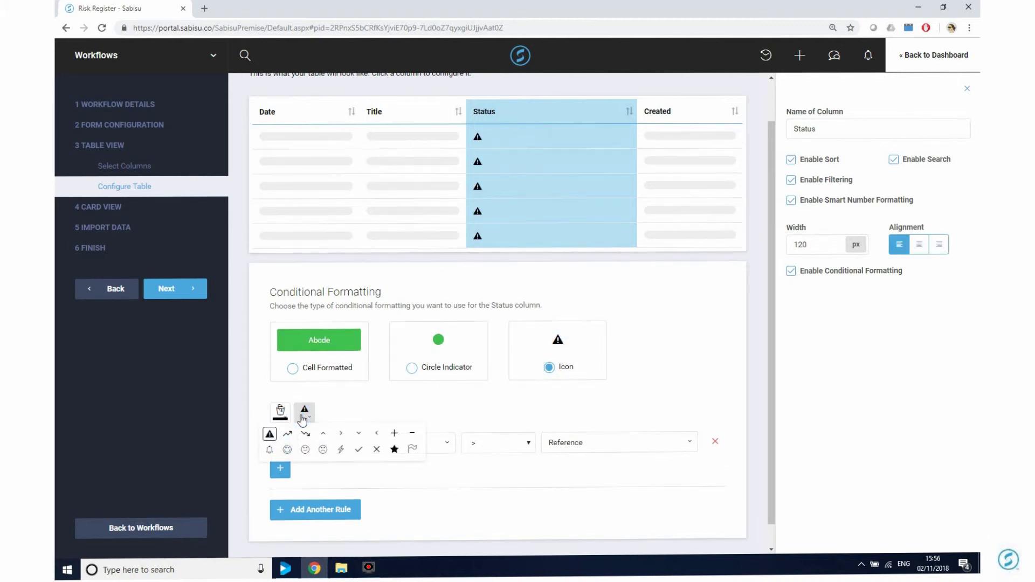
pyautogui.click(341, 449)
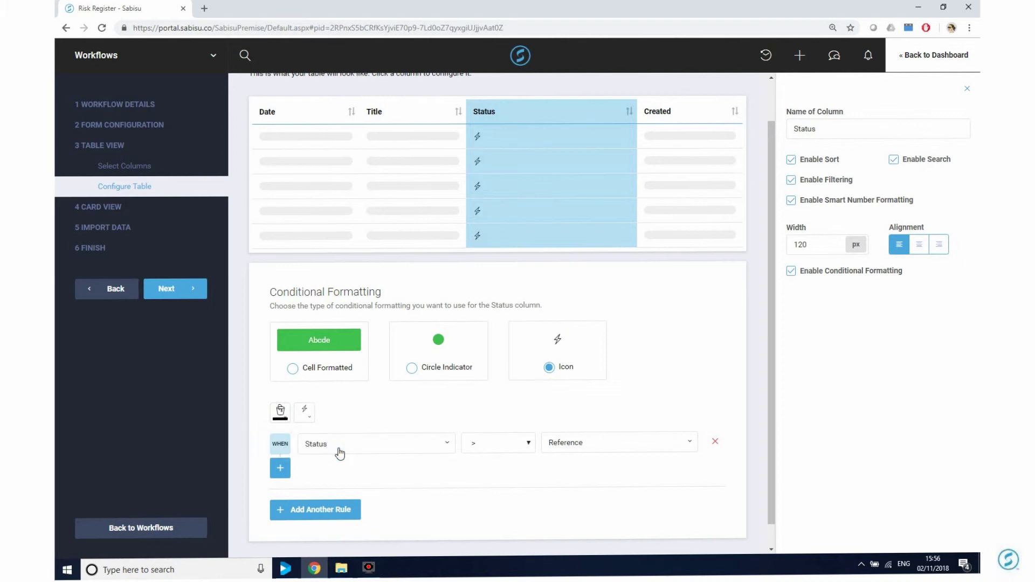
# Try the neutral face icon for the Status rule, and return to the lightning bolt
pyautogui.click(305, 416)
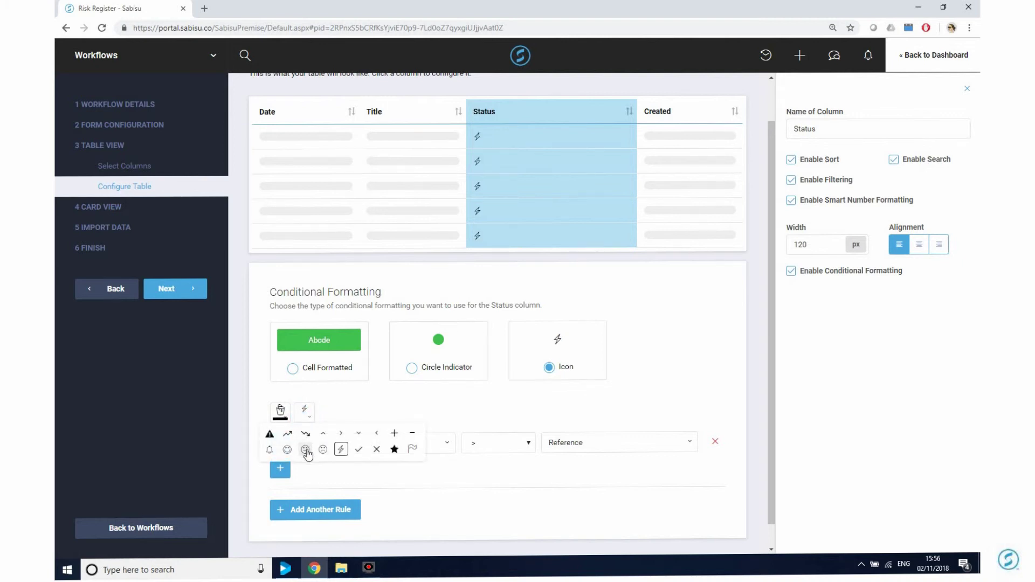
pyautogui.click(305, 450)
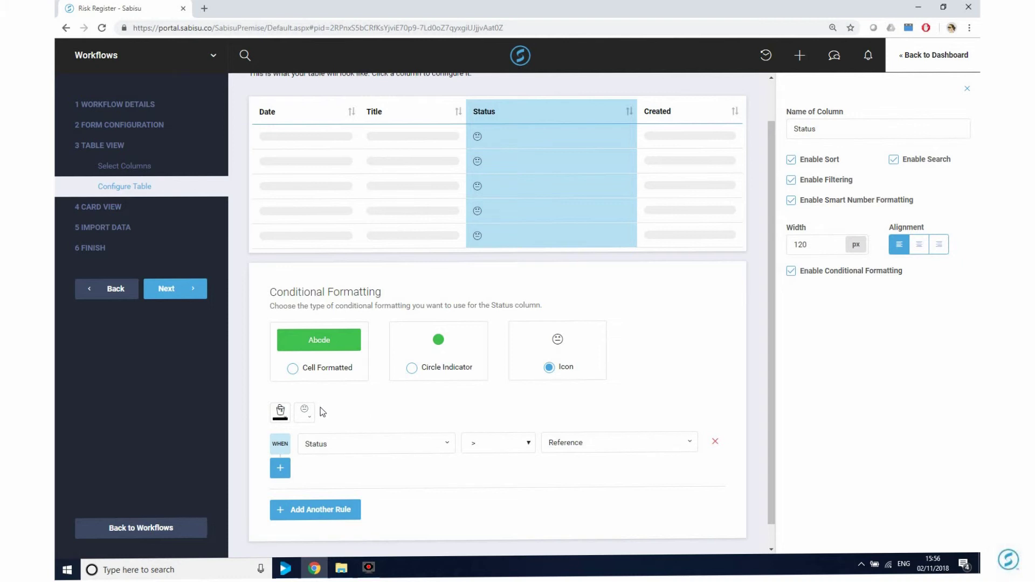
pyautogui.click(305, 412)
pyautogui.click(343, 449)
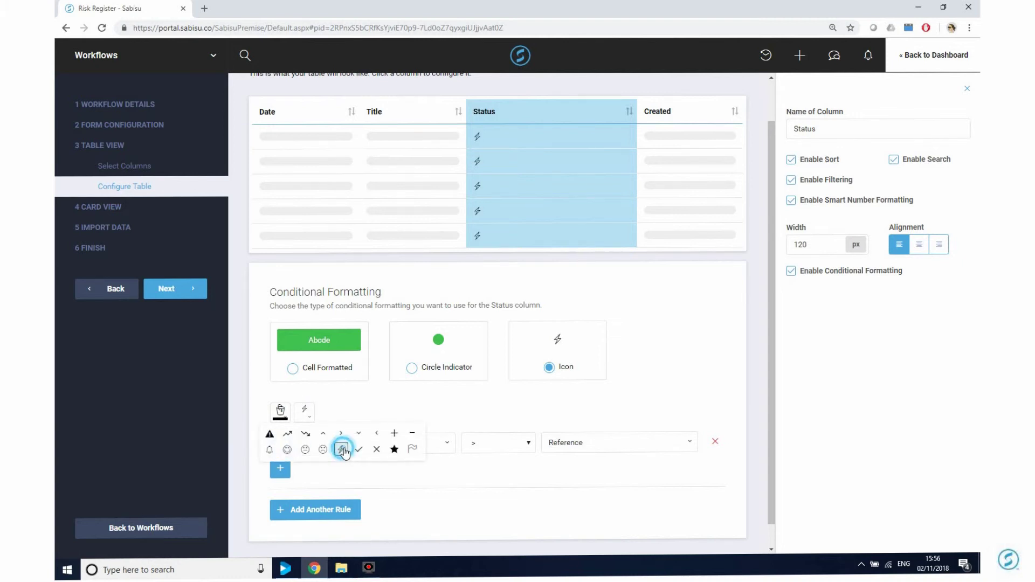
# Set the Status column's icon rule to apply when Status = Assess
pyautogui.click(492, 443)
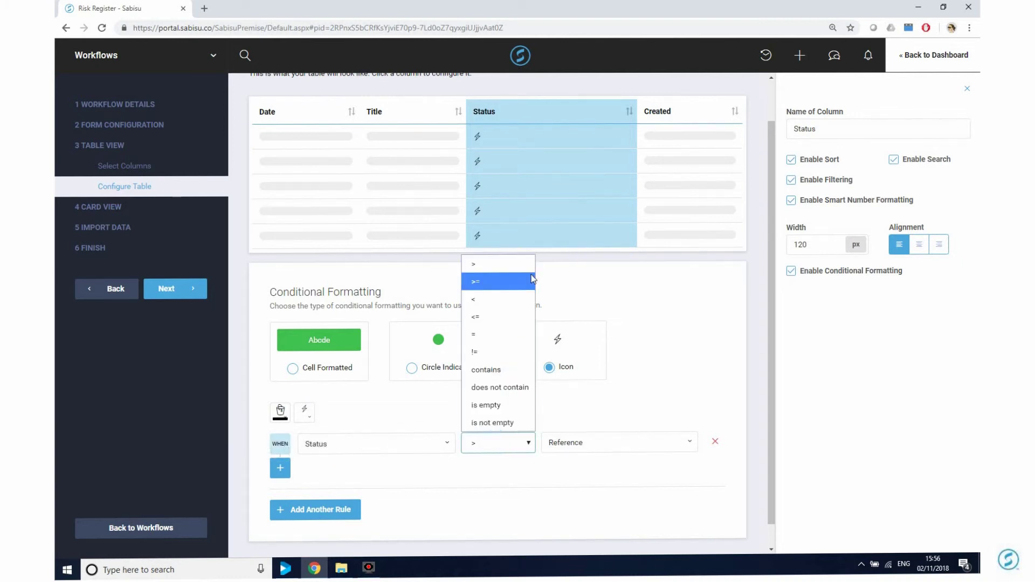
pyautogui.click(480, 334)
pyautogui.click(590, 445)
pyautogui.doubleClick(590, 442)
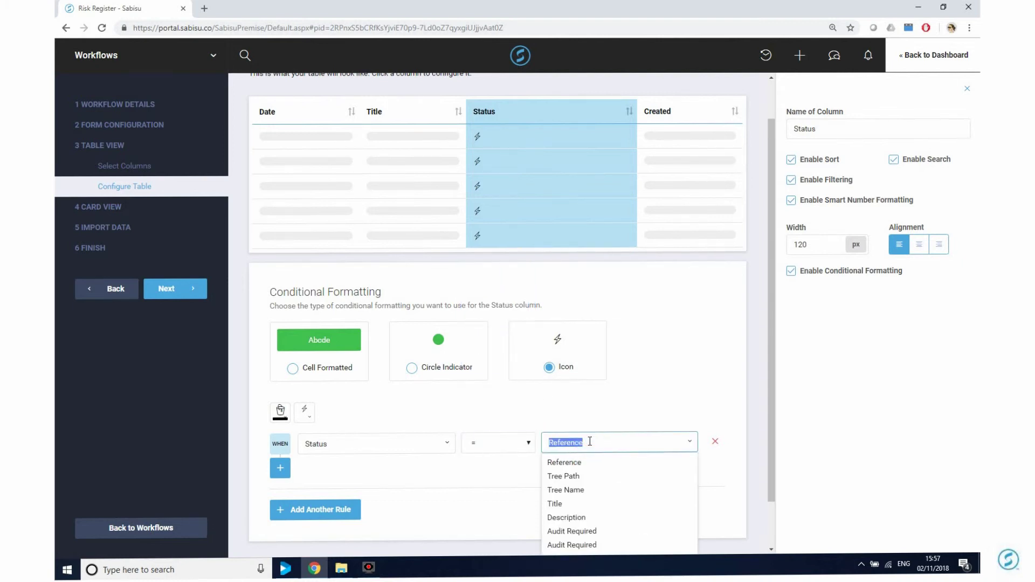
pyautogui.write('Assess')
pyautogui.click(643, 390)
pyautogui.scroll(-1, 647, 377)
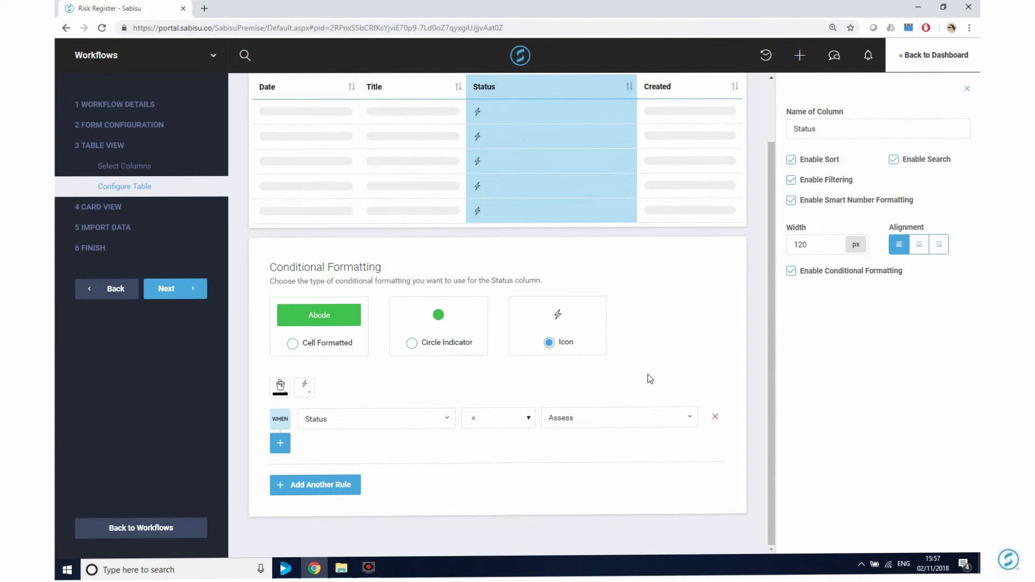
# Continue to the card view, choose Status as the field for its stages, and proceed to the card setup
pyautogui.click(189, 291)
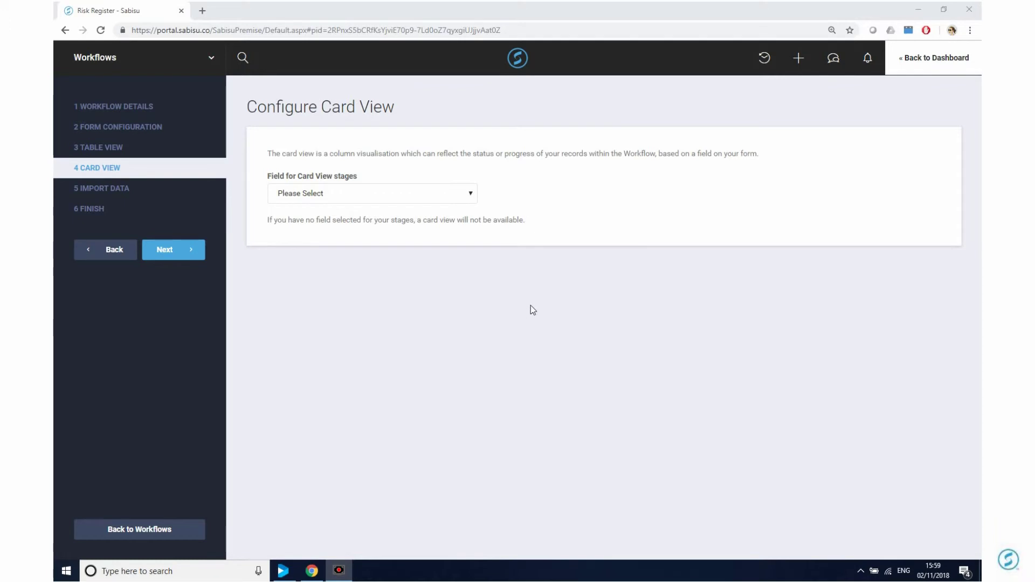
pyautogui.click(471, 196)
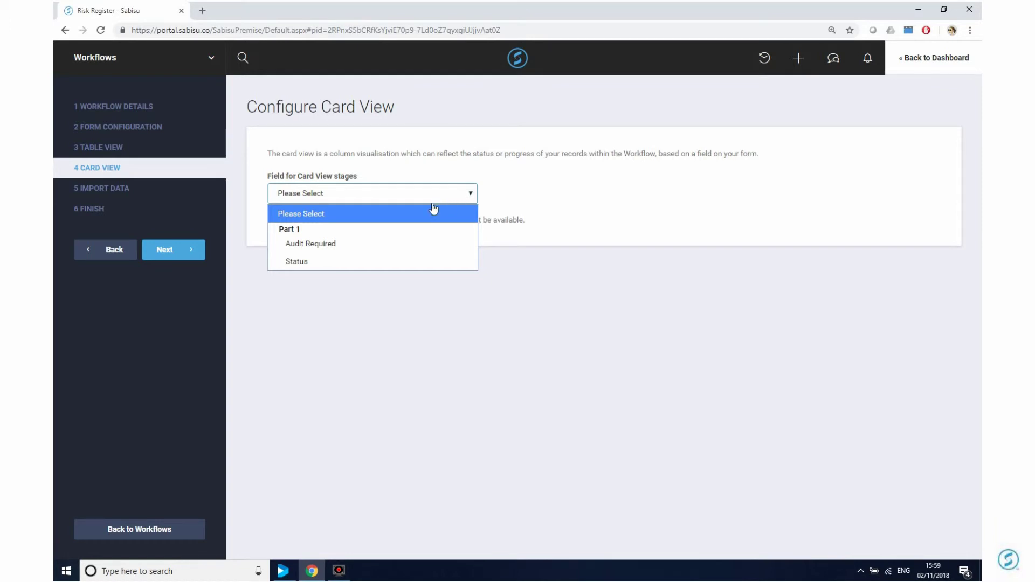
pyautogui.click(303, 262)
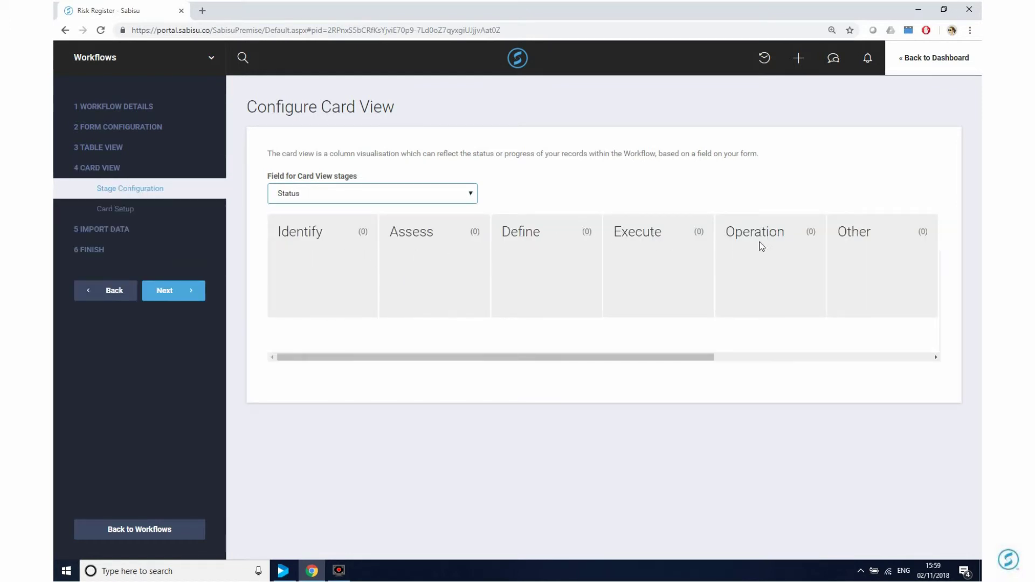
pyautogui.moveTo(662, 360); pyautogui.dragTo(603, 372)
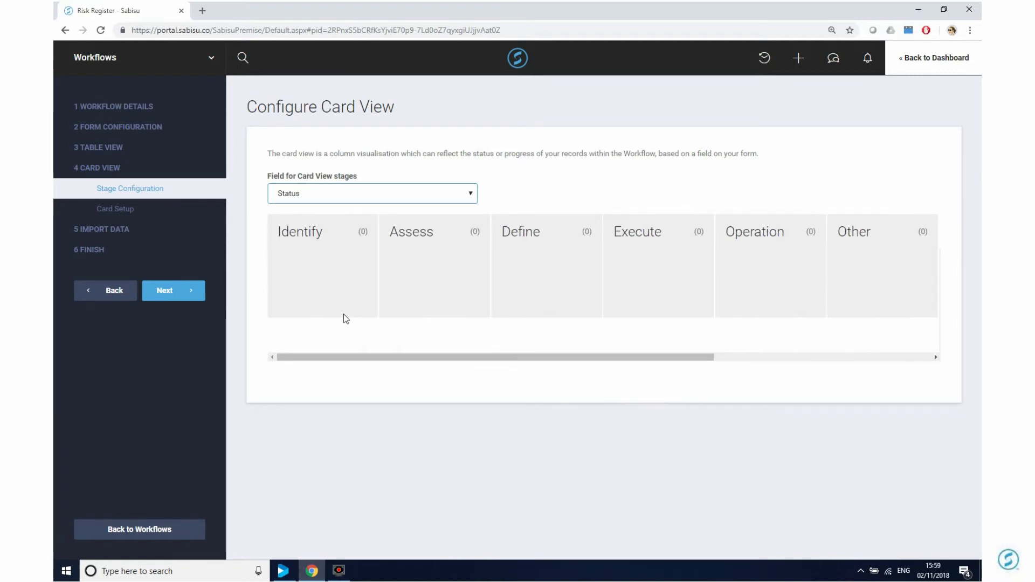
pyautogui.click(177, 293)
pyautogui.click(177, 295)
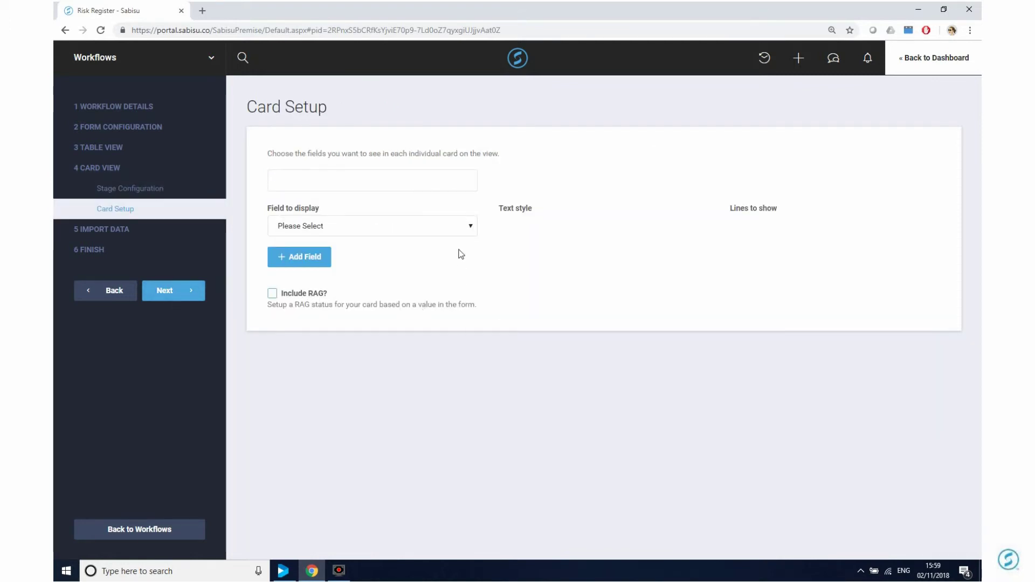
# Display the Part 1 Title field on the cards with 2 lines and the Normal with prefix text style
pyautogui.click(461, 233)
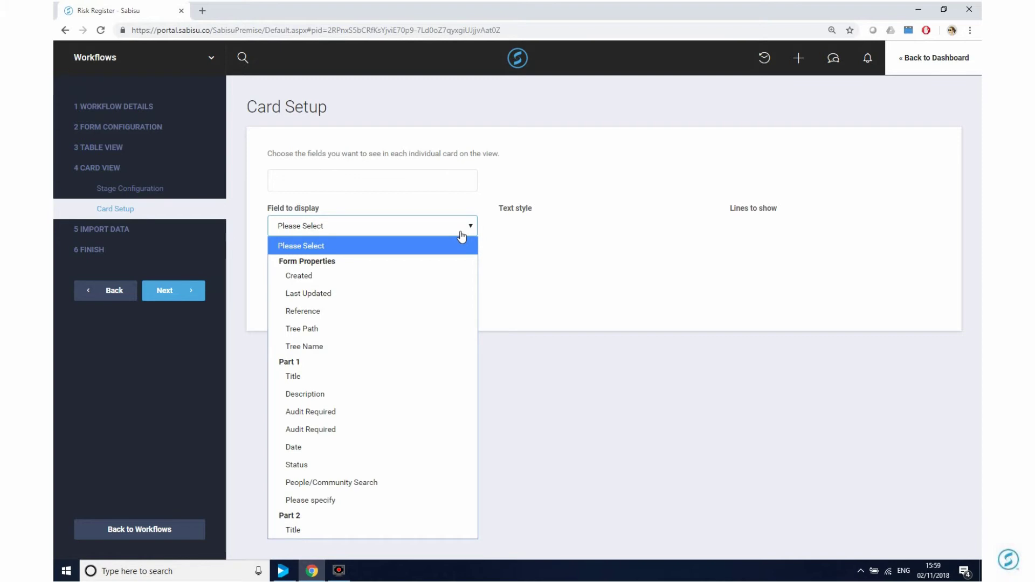
pyautogui.click(298, 377)
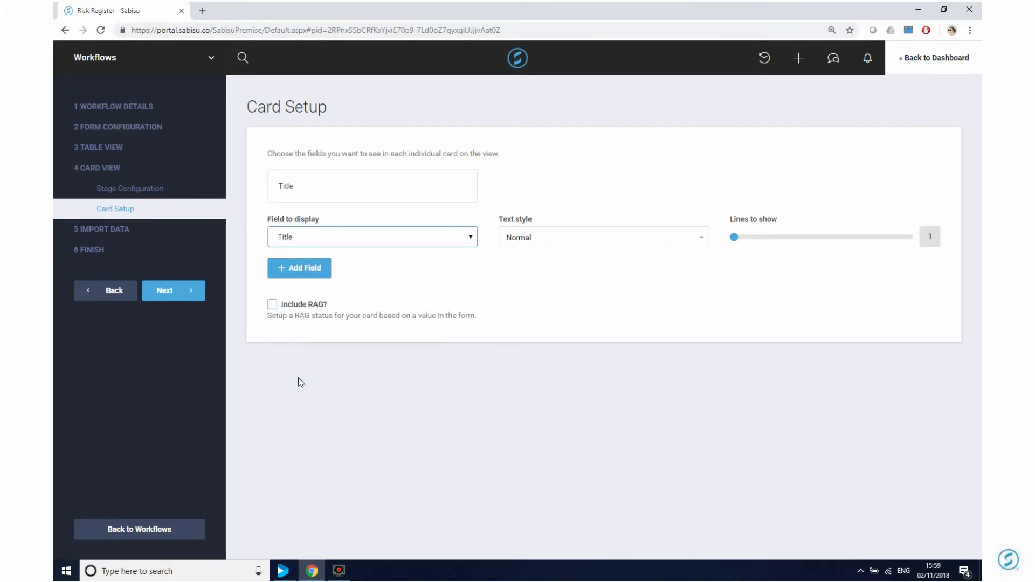
pyautogui.moveTo(734, 238); pyautogui.dragTo(760, 243)
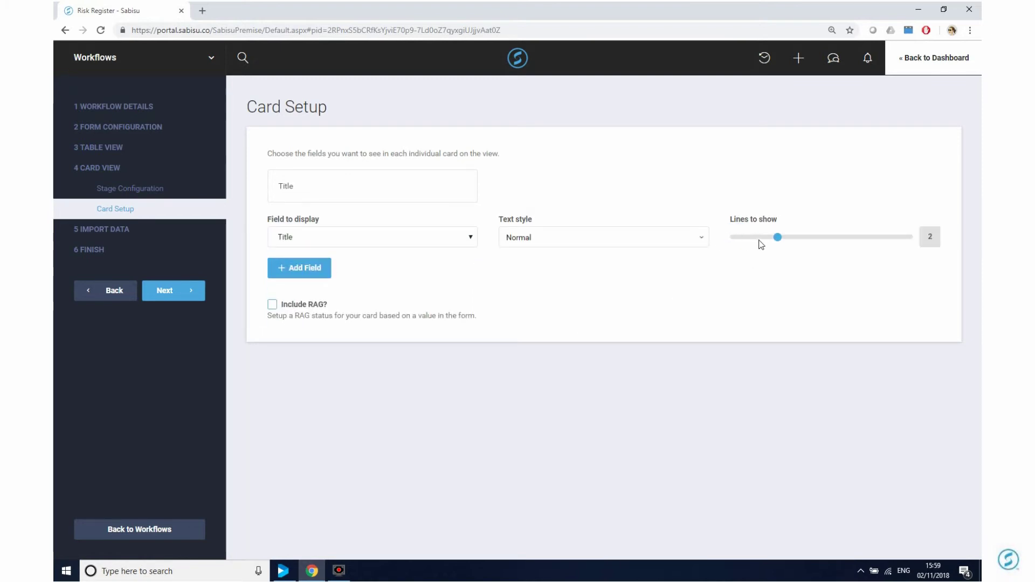
pyautogui.click(608, 242)
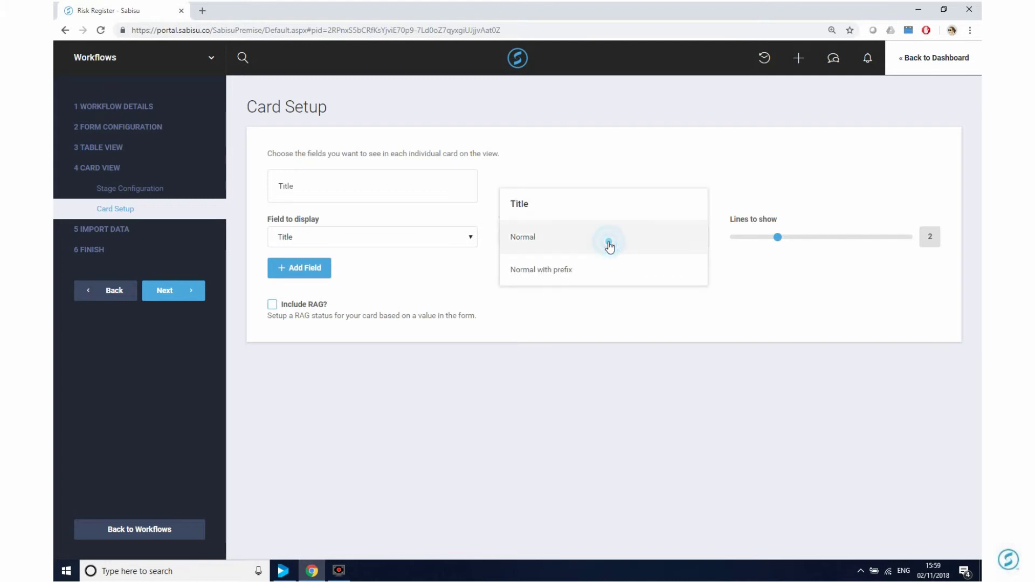
pyautogui.click(567, 273)
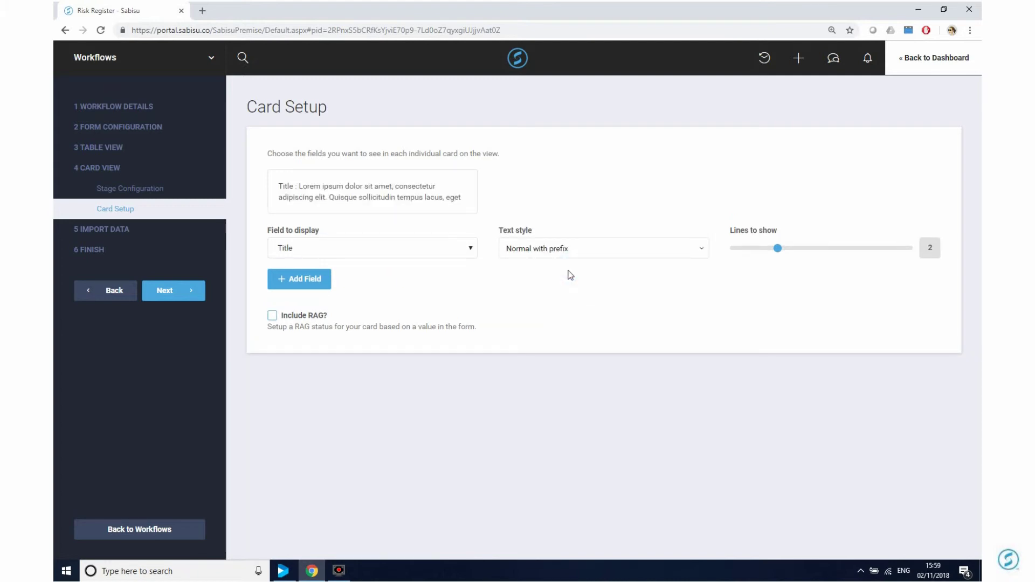
# Add the Part 1 Description field to the cards with 2 lines, and reduce Title to 1 line
pyautogui.click(287, 280)
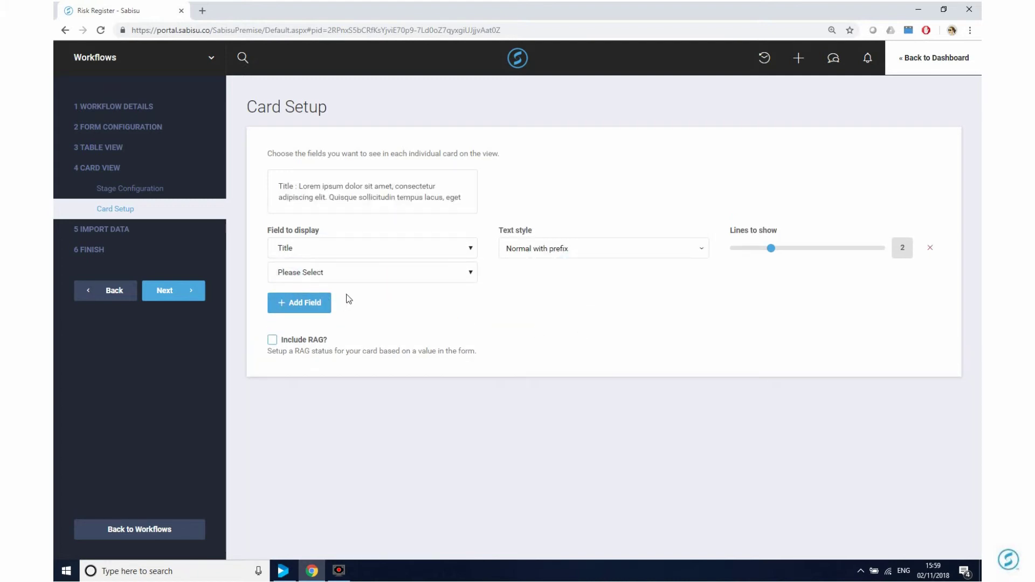
pyautogui.click(352, 278)
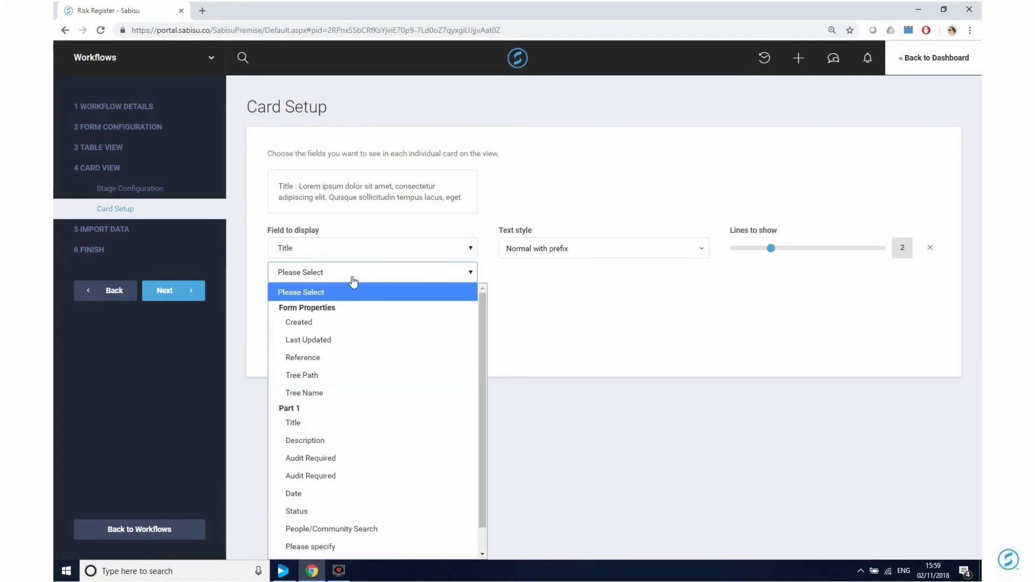
pyautogui.click(326, 440)
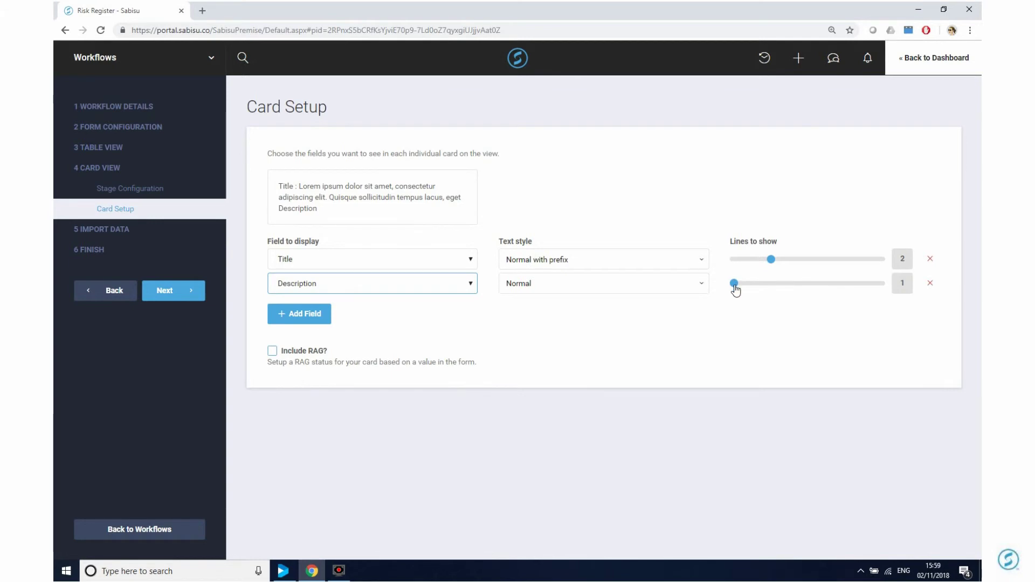
pyautogui.moveTo(733, 282); pyautogui.dragTo(732, 261)
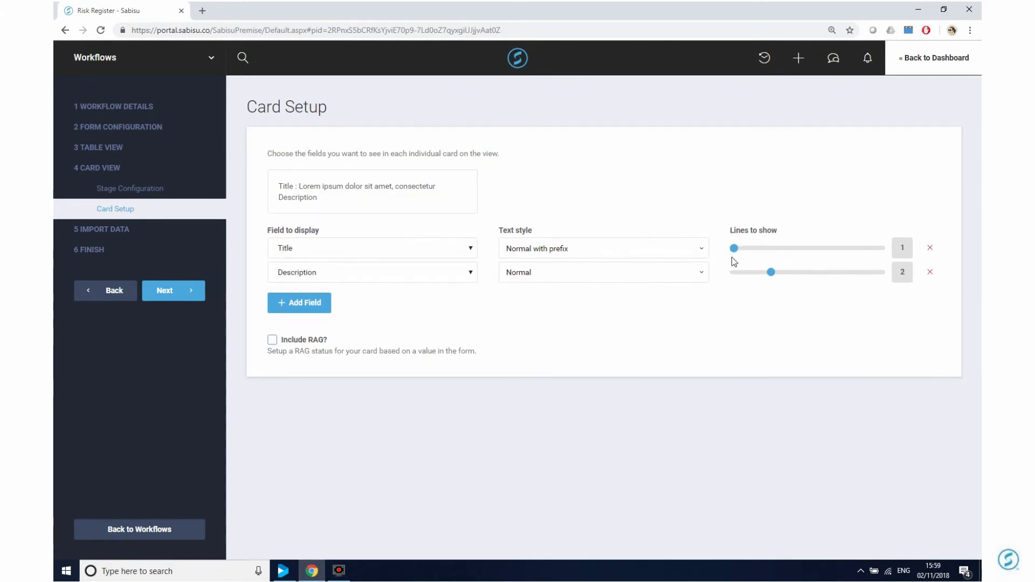
# Include a RAG status on the cards with a red rule that applies when Title = Execute
pyautogui.click(272, 340)
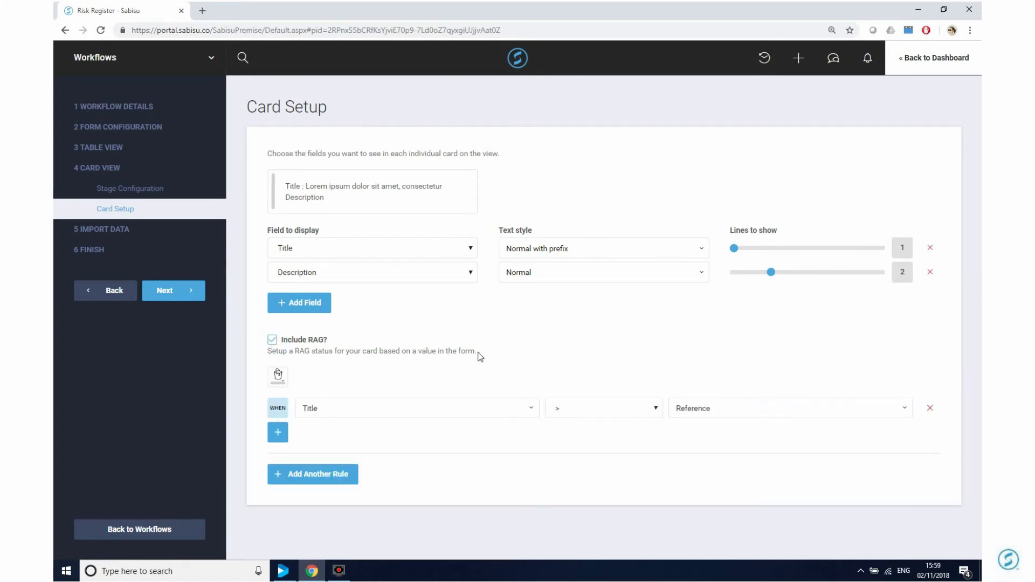
pyautogui.click(637, 411)
pyautogui.click(593, 300)
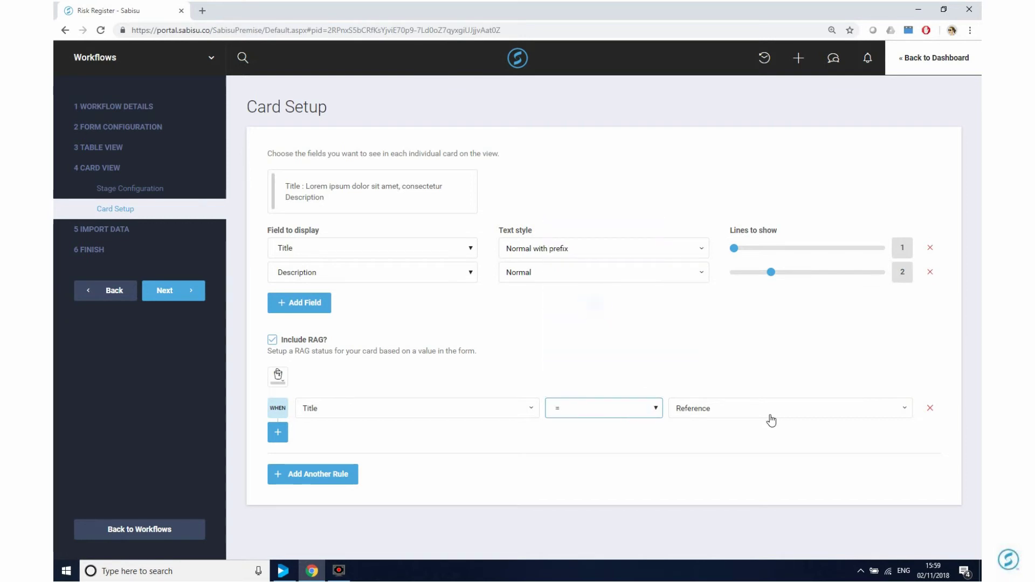
pyautogui.click(764, 408)
pyautogui.write('E')
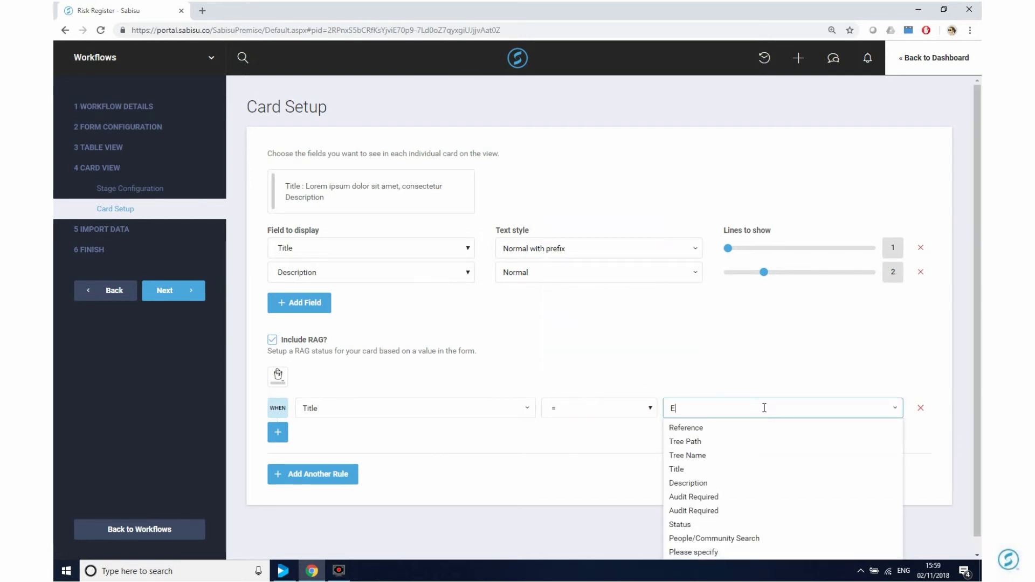
pyautogui.write('xecute')
pyautogui.click(277, 375)
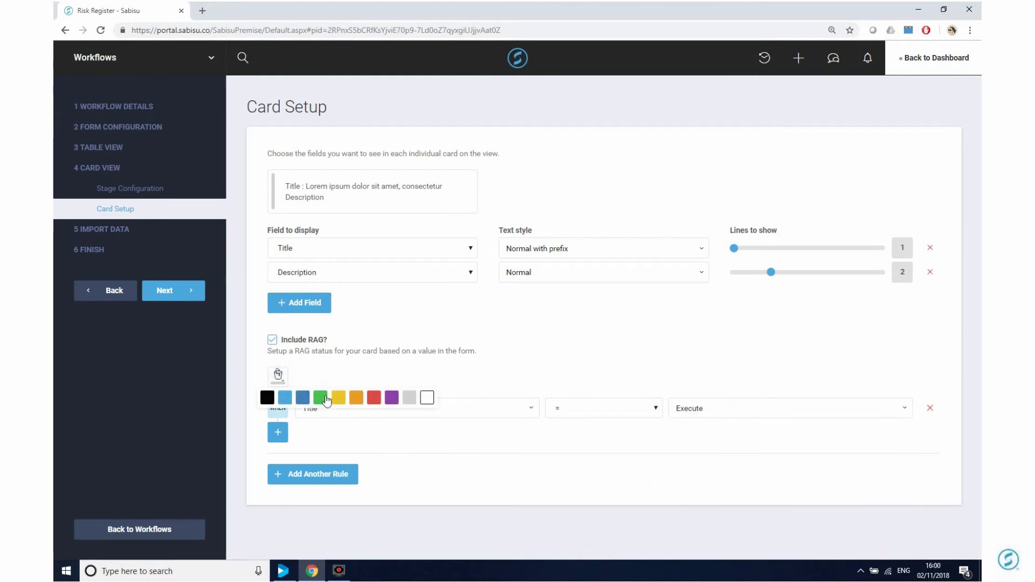
pyautogui.click(373, 398)
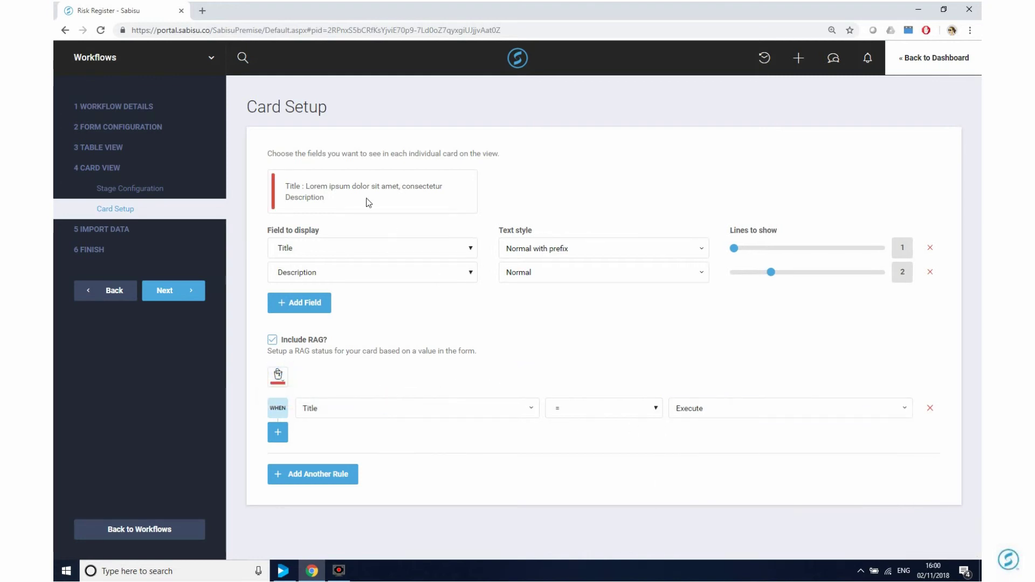
# Add a second RAG rule in green and remove its condition, making it the fallback when no other rule is met
pyautogui.click(318, 474)
pyautogui.scroll(-2, 455, 464)
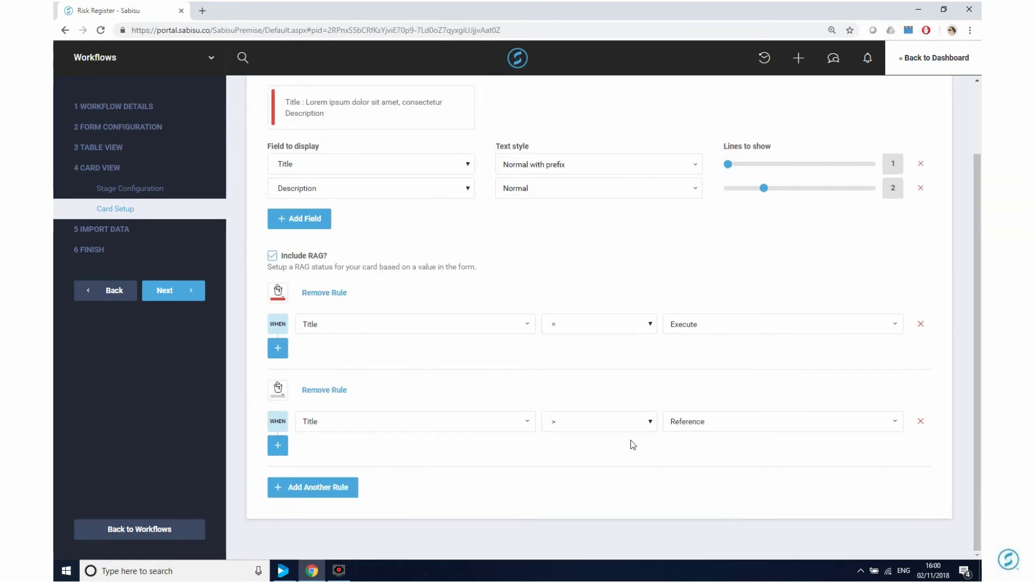
pyautogui.click(277, 388)
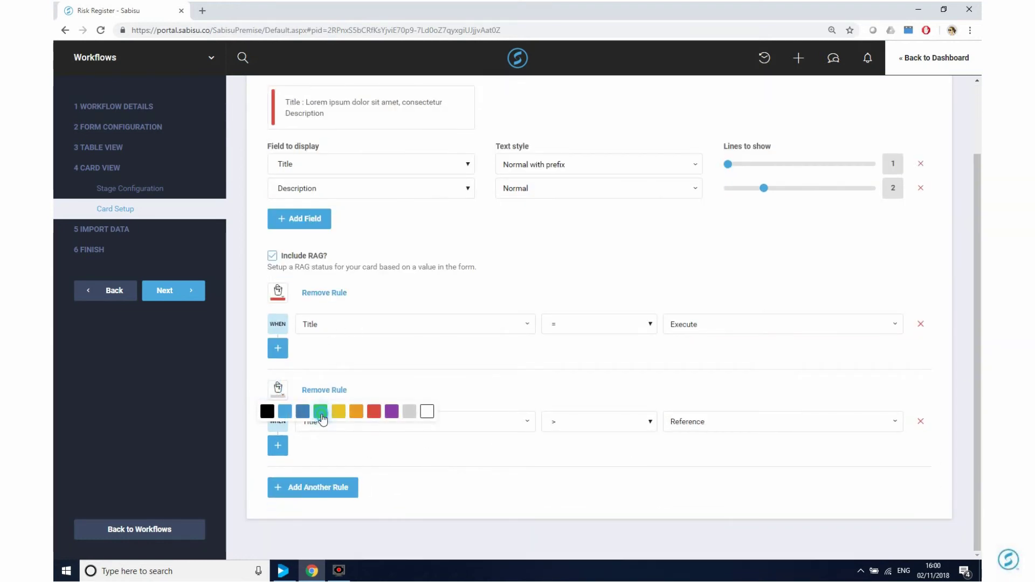
pyautogui.click(320, 412)
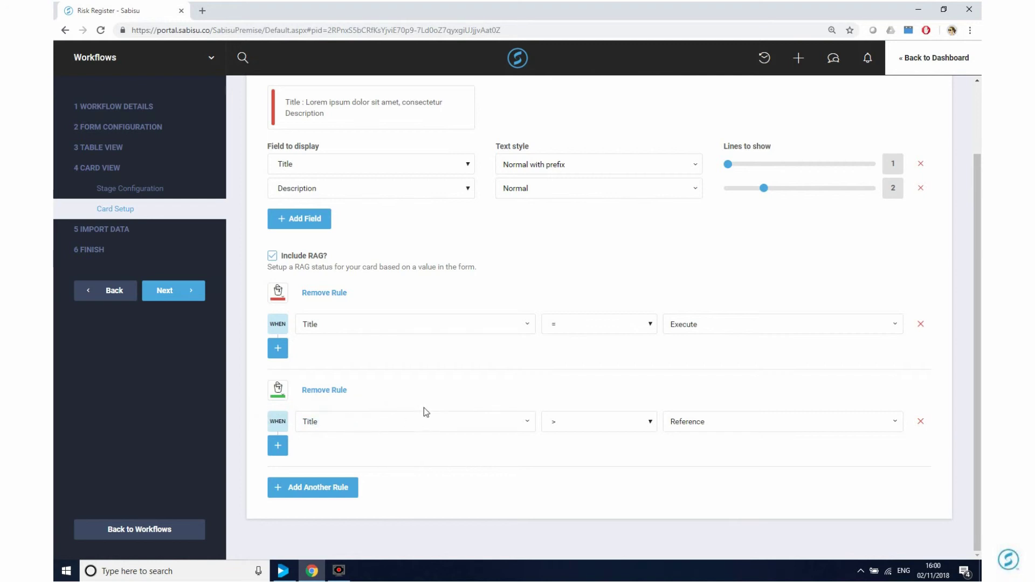
pyautogui.click(920, 422)
pyautogui.scroll(2, 574, 437)
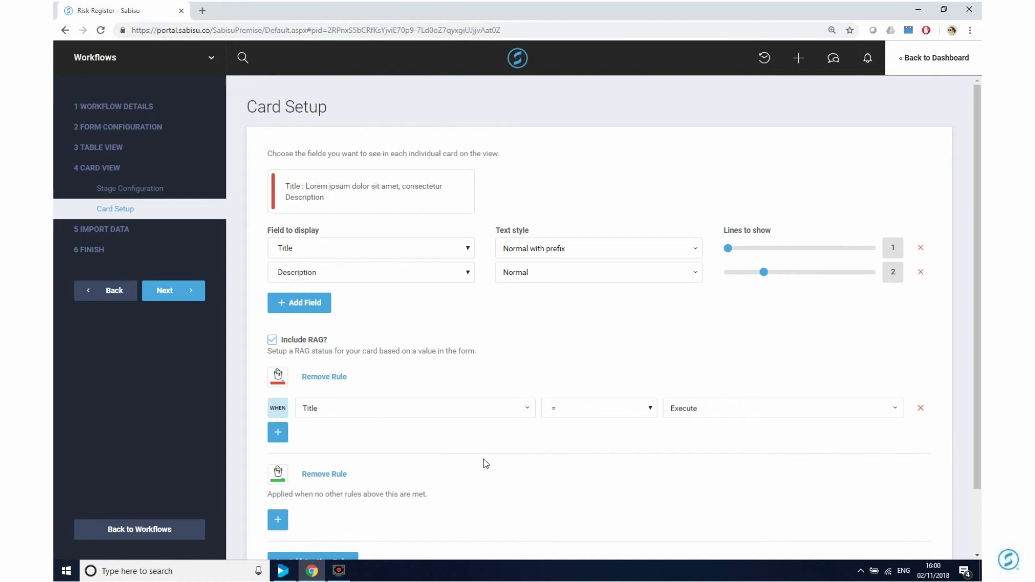
# Continue to the data import and load the Risk Register Excel file from the Sabisu Go Demo folder on the Desktop
pyautogui.click(167, 291)
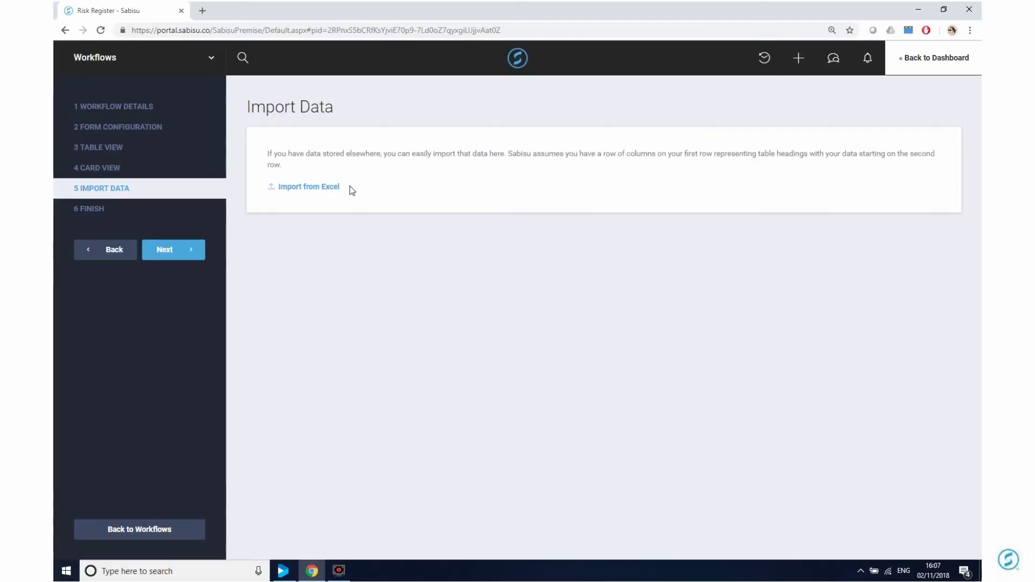
pyautogui.click(332, 185)
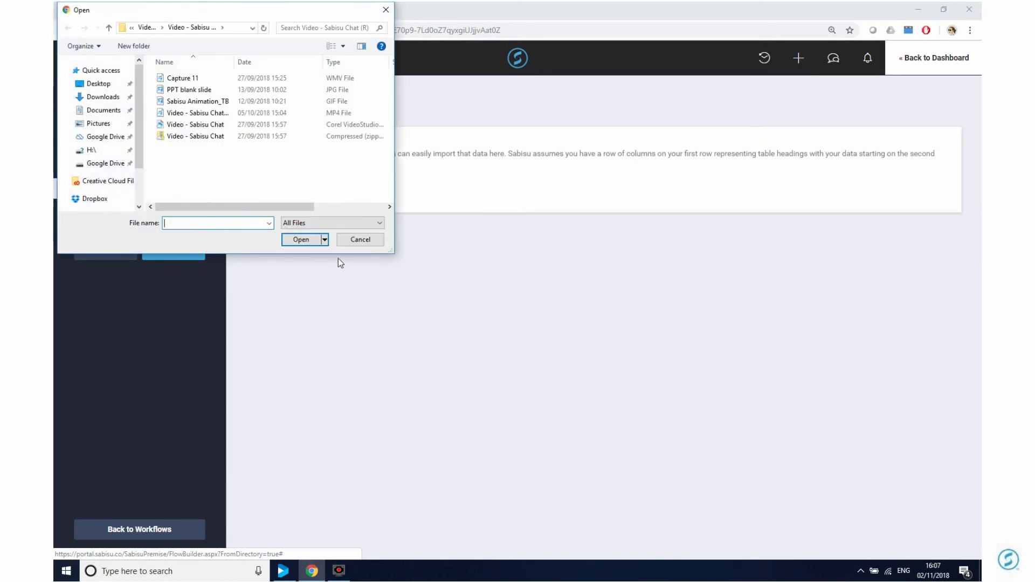
pyautogui.click(95, 85)
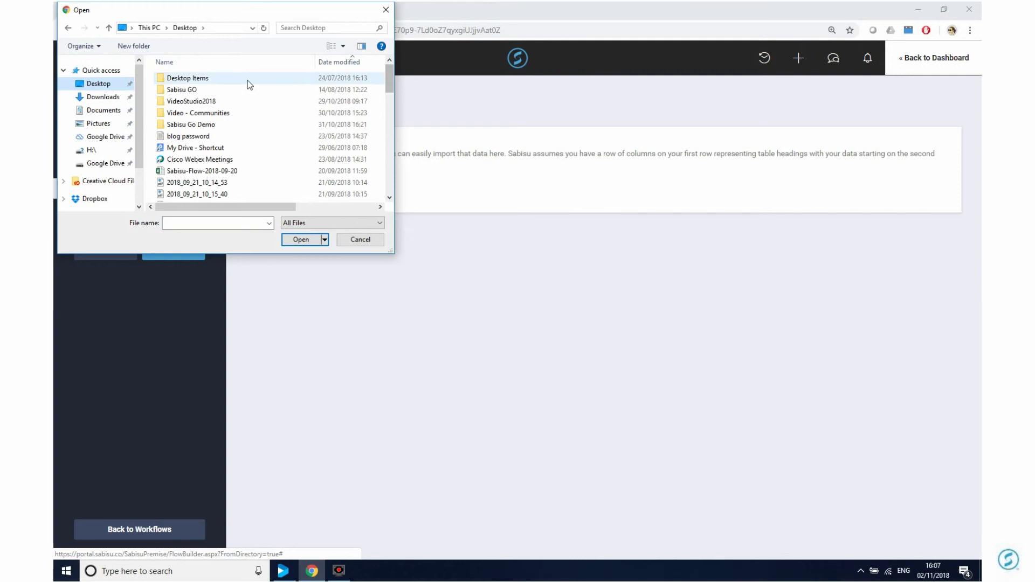
pyautogui.doubleClick(194, 89)
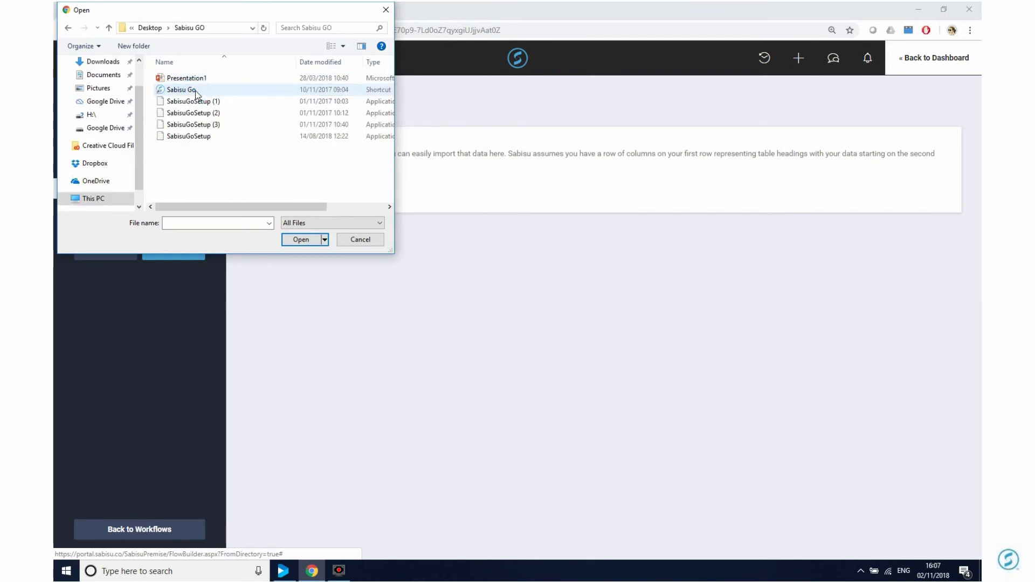
pyautogui.click(150, 28)
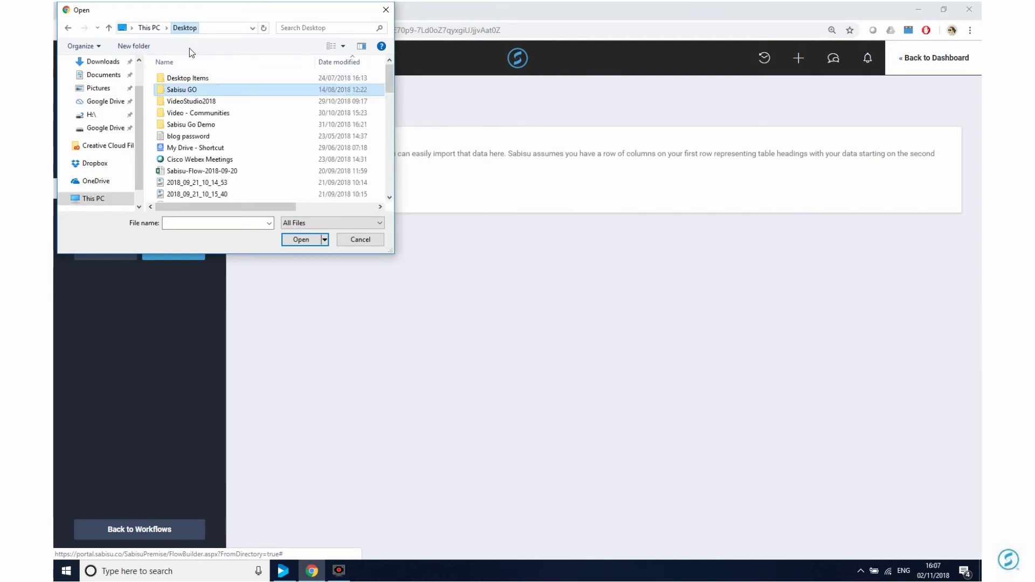
pyautogui.doubleClick(202, 125)
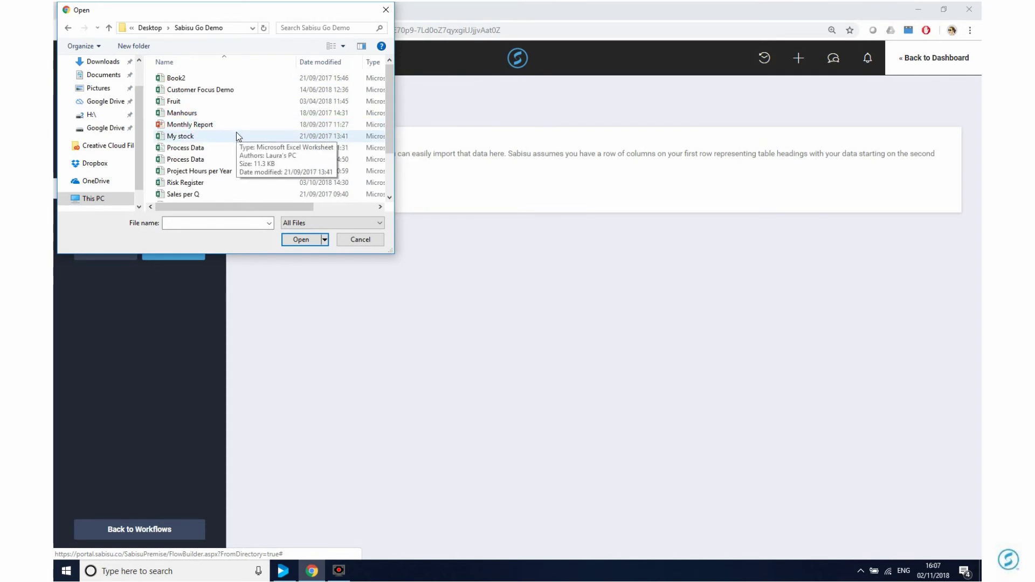
pyautogui.click(194, 183)
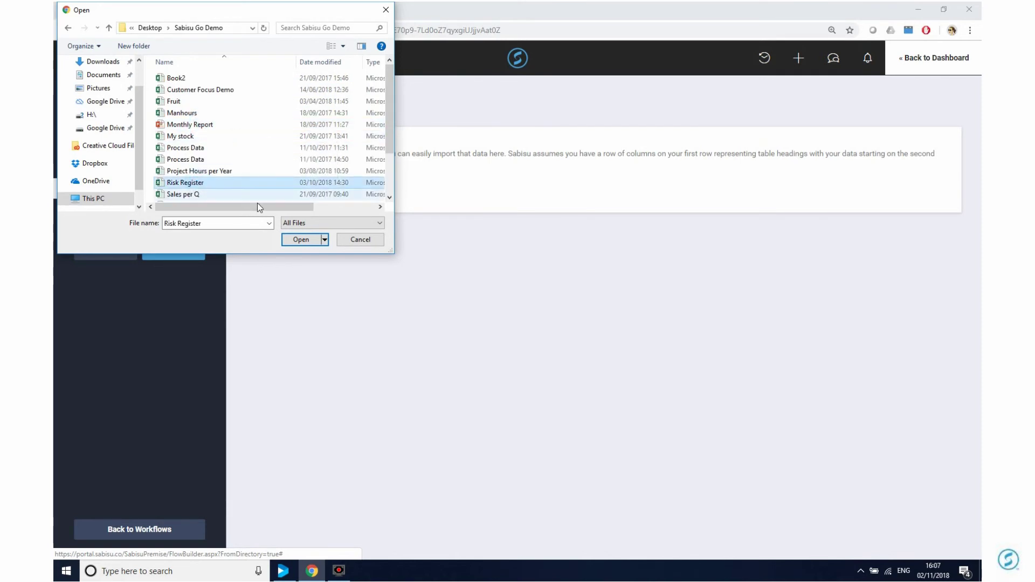
pyautogui.click(301, 241)
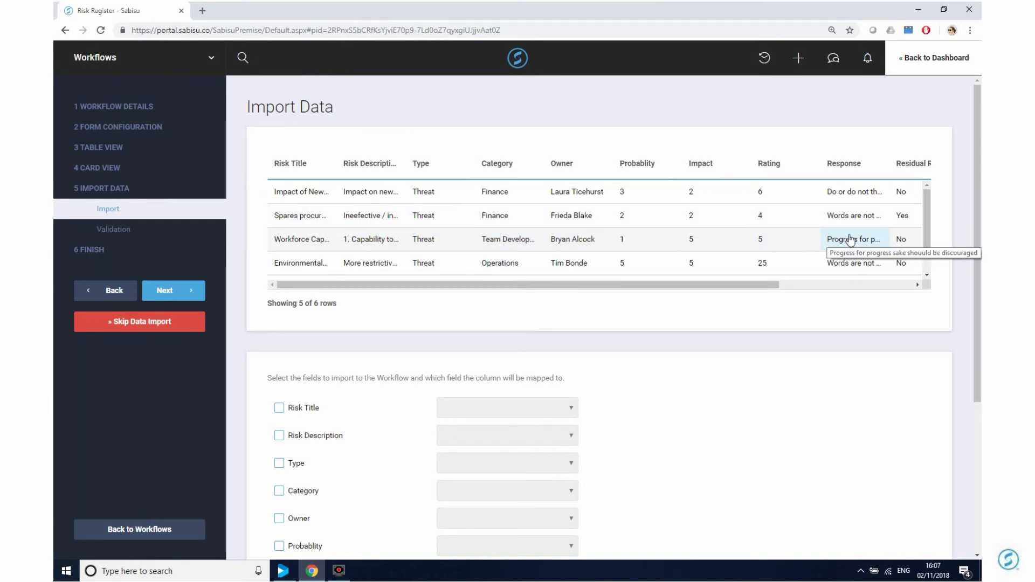
pyautogui.scroll(-1, 560, 302)
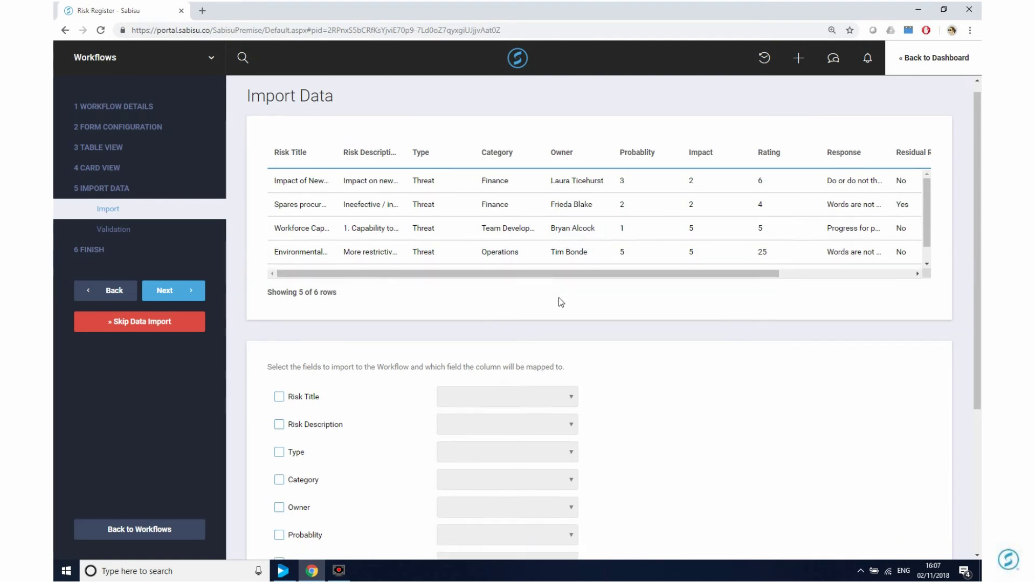
# Include the Risk Title and Risk Description columns in the import, mapping them to the Part 1 fields Title and Description
pyautogui.scroll(-4, 558, 301)
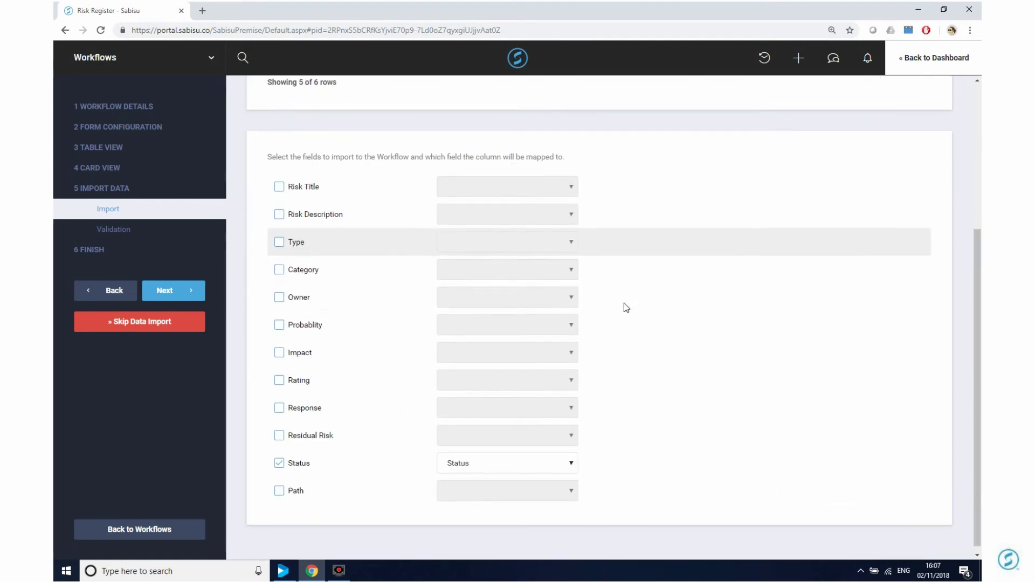
pyautogui.click(279, 187)
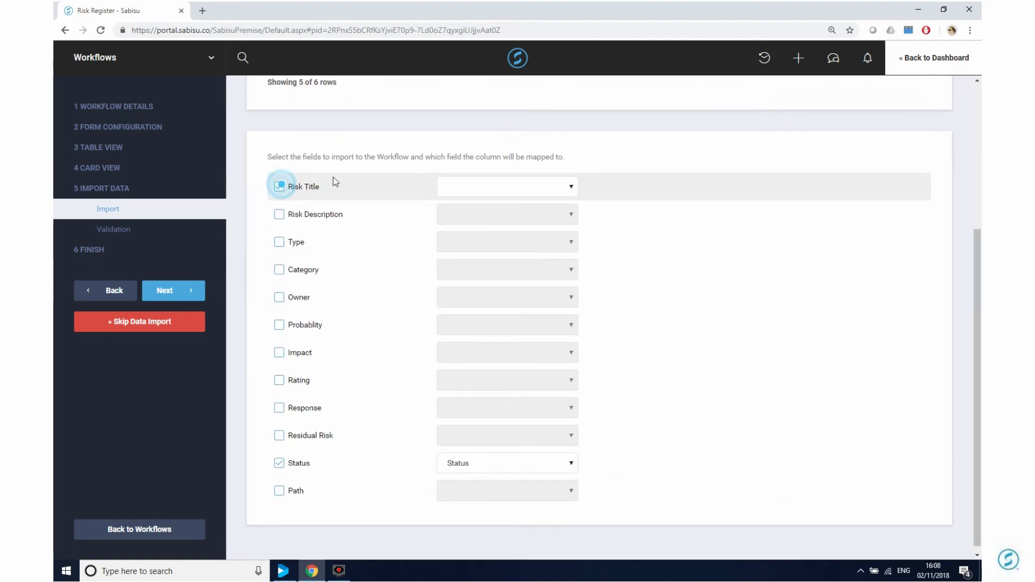
pyautogui.click(462, 187)
pyautogui.click(471, 249)
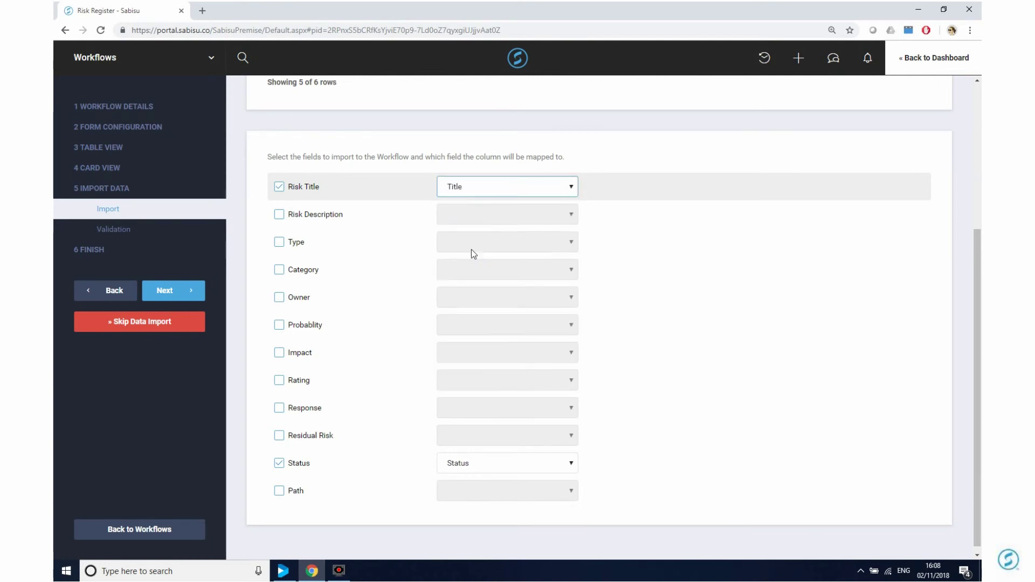
pyautogui.click(285, 214)
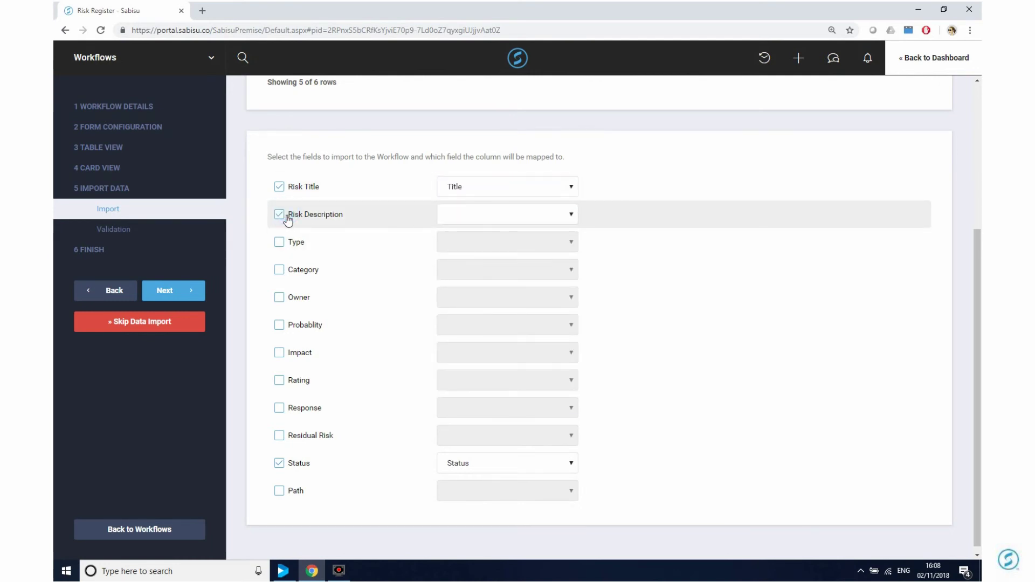
pyautogui.click(457, 214)
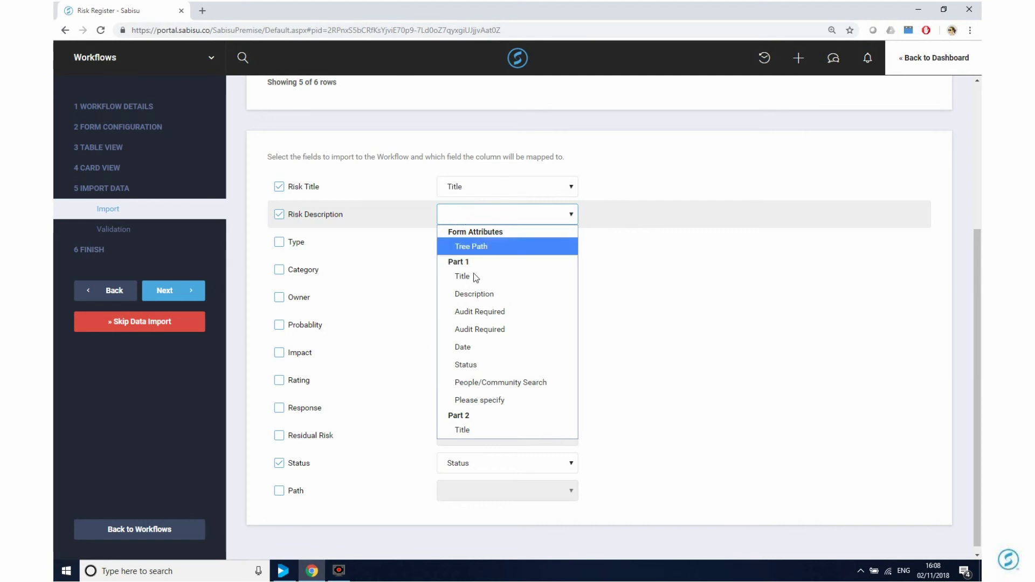
pyautogui.click(472, 291)
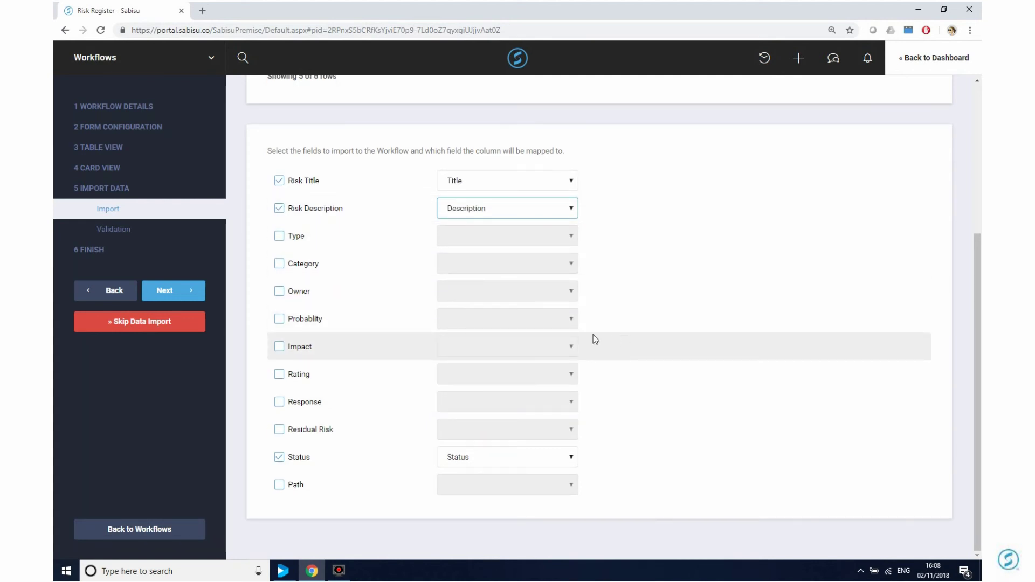
# Include the Owner column in the import and map it to the People/Community Search field
pyautogui.click(280, 291)
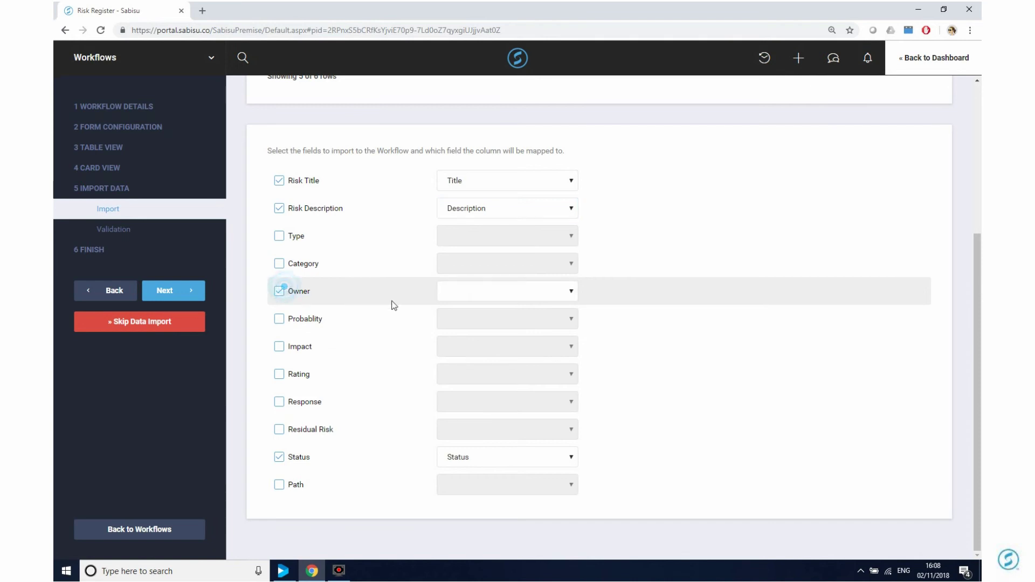
pyautogui.click(474, 297)
pyautogui.click(491, 460)
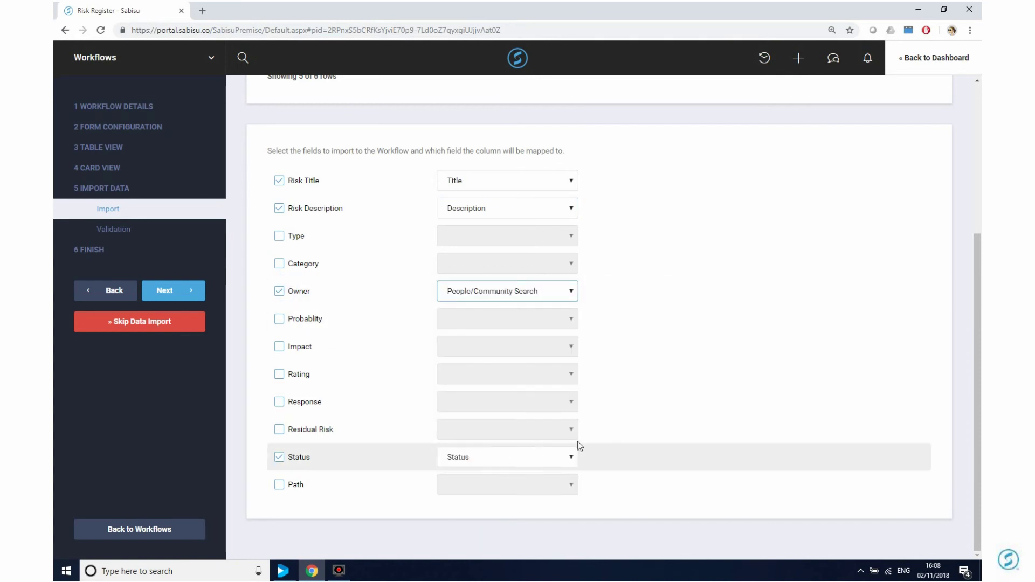
# Proceed to the import validation, confirm that the data should be uploaded, and continue to the Finish stage
pyautogui.click(170, 293)
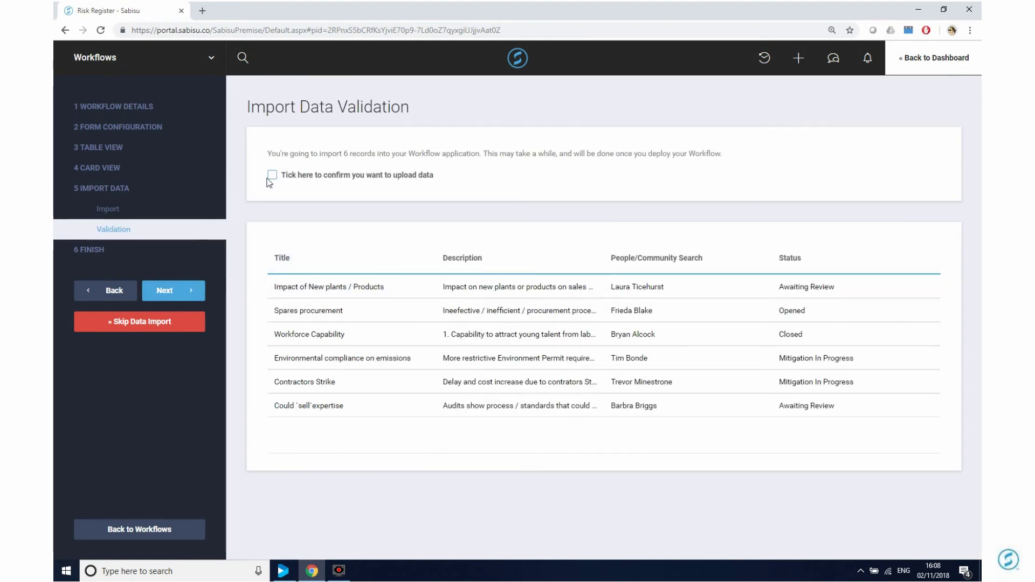
pyautogui.click(269, 177)
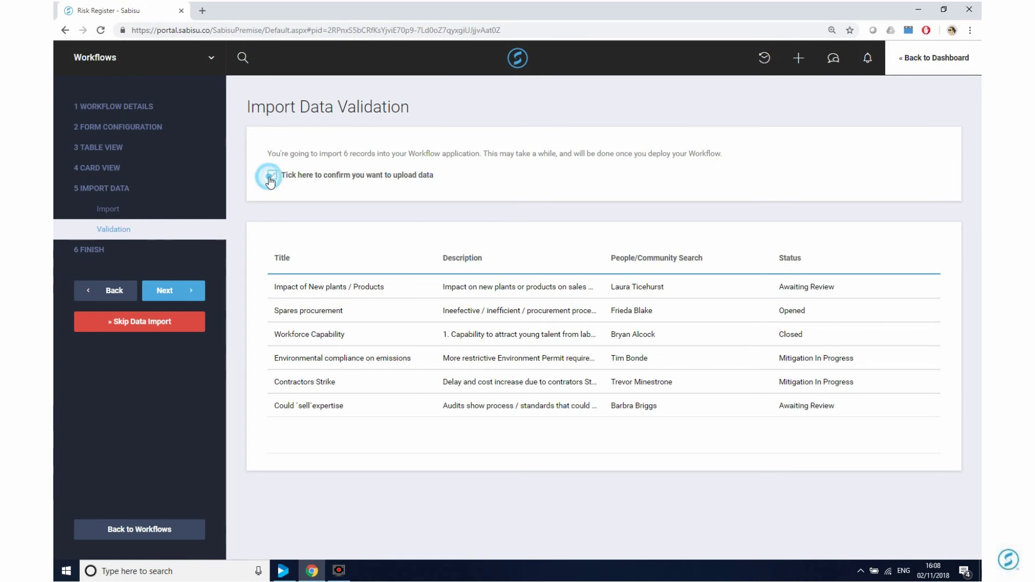
pyautogui.click(190, 292)
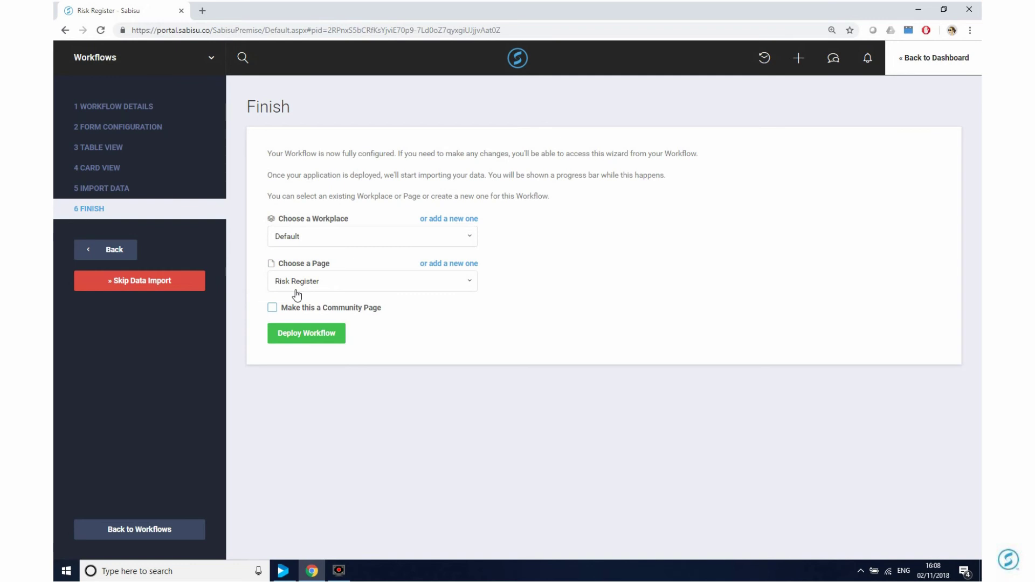
# Choose to create a new workplace for the workflow and name it Risks
pyautogui.click(437, 220)
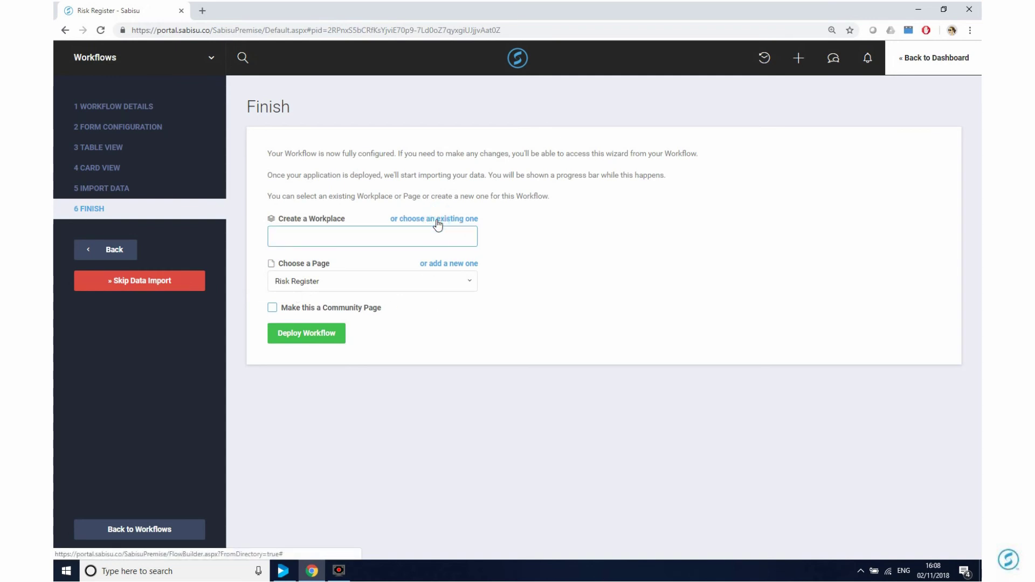
pyautogui.click(420, 232)
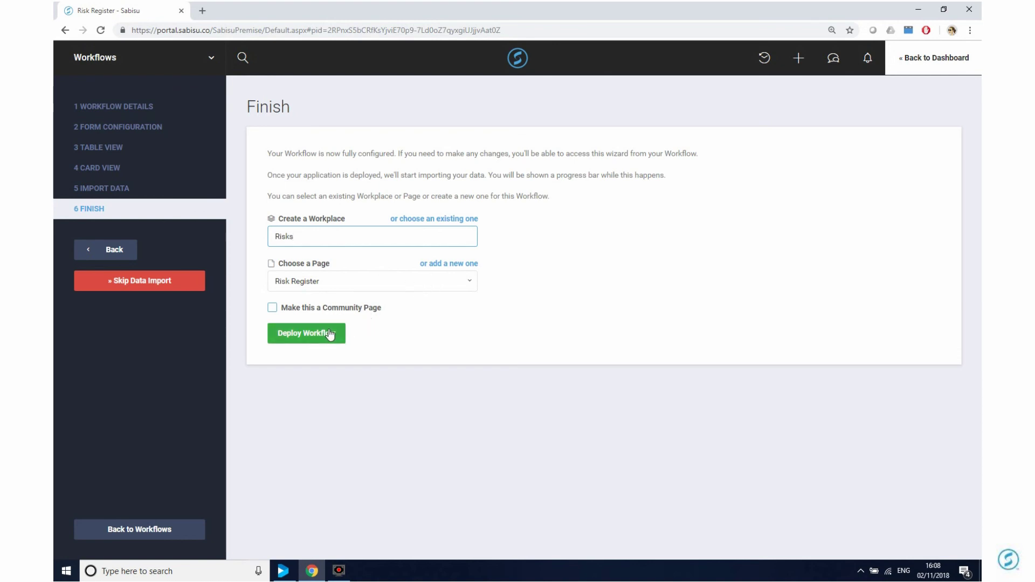
pyautogui.moveTo(330, 339); pyautogui.dragTo(406, 338)
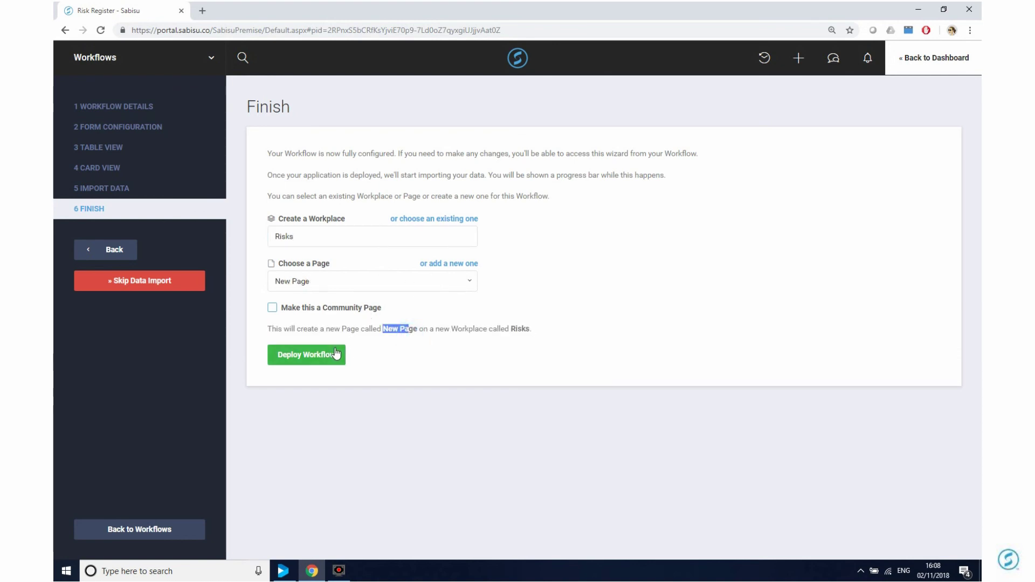
pyautogui.click(527, 250)
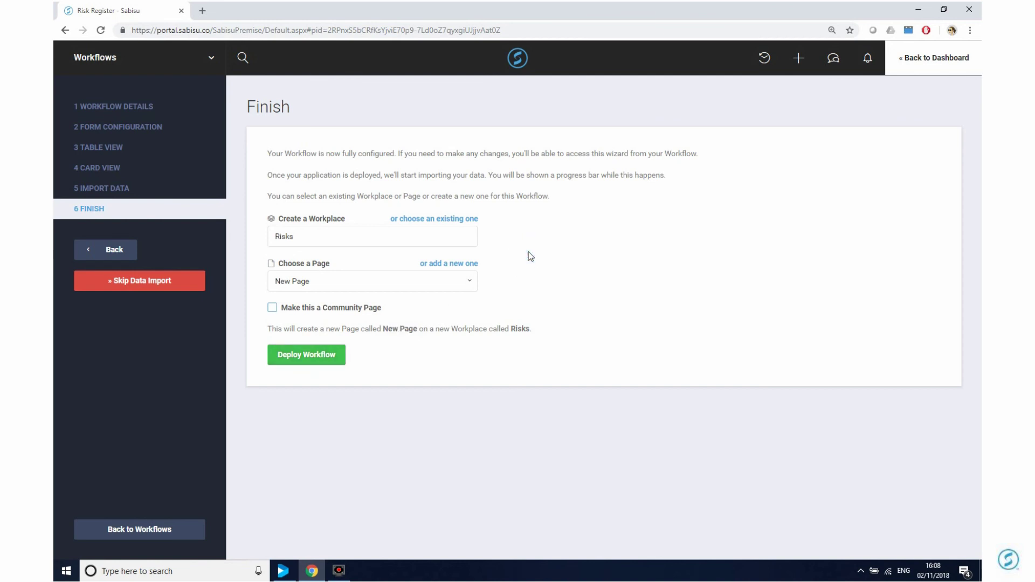
# Add a new page named Risk Register for the workflow and deploy the workflow
pyautogui.click(436, 267)
pyautogui.click(398, 280)
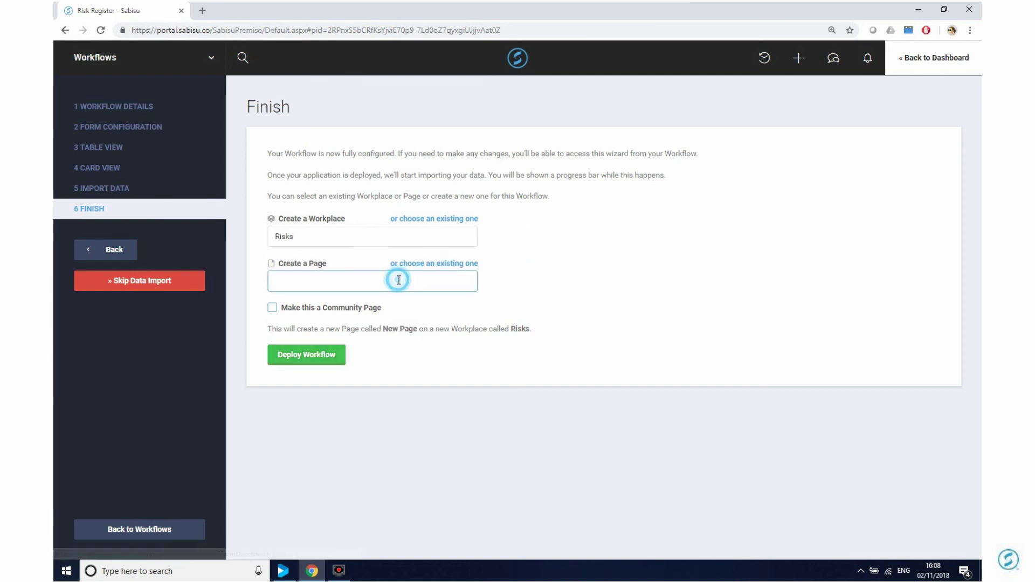
pyautogui.write('Risk Register')
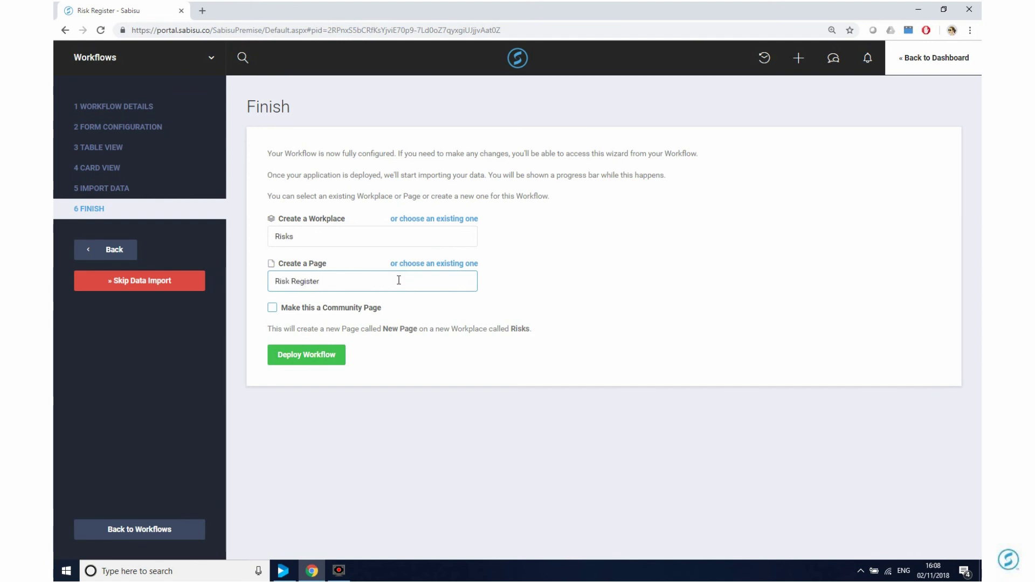
pyautogui.click(318, 359)
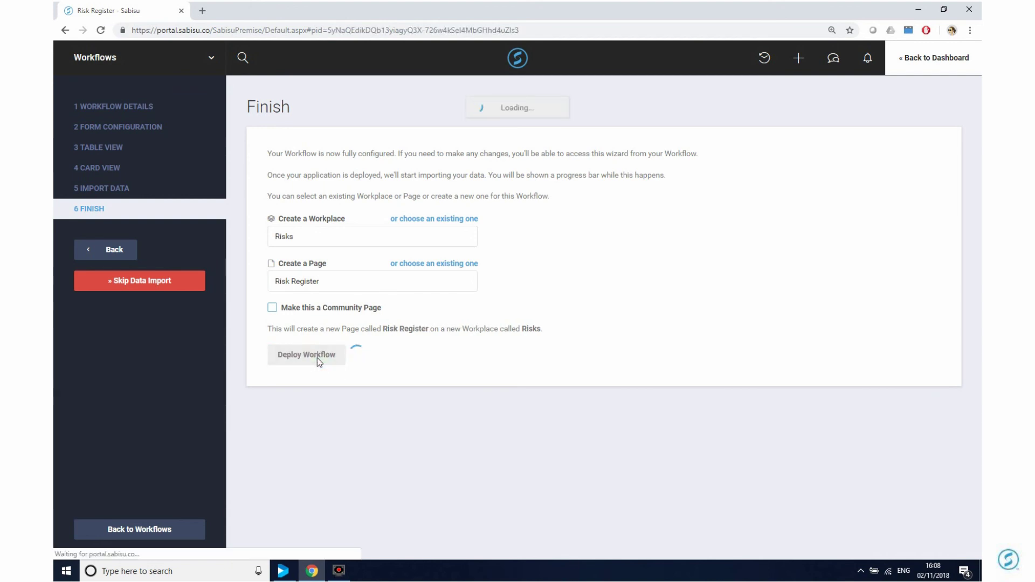